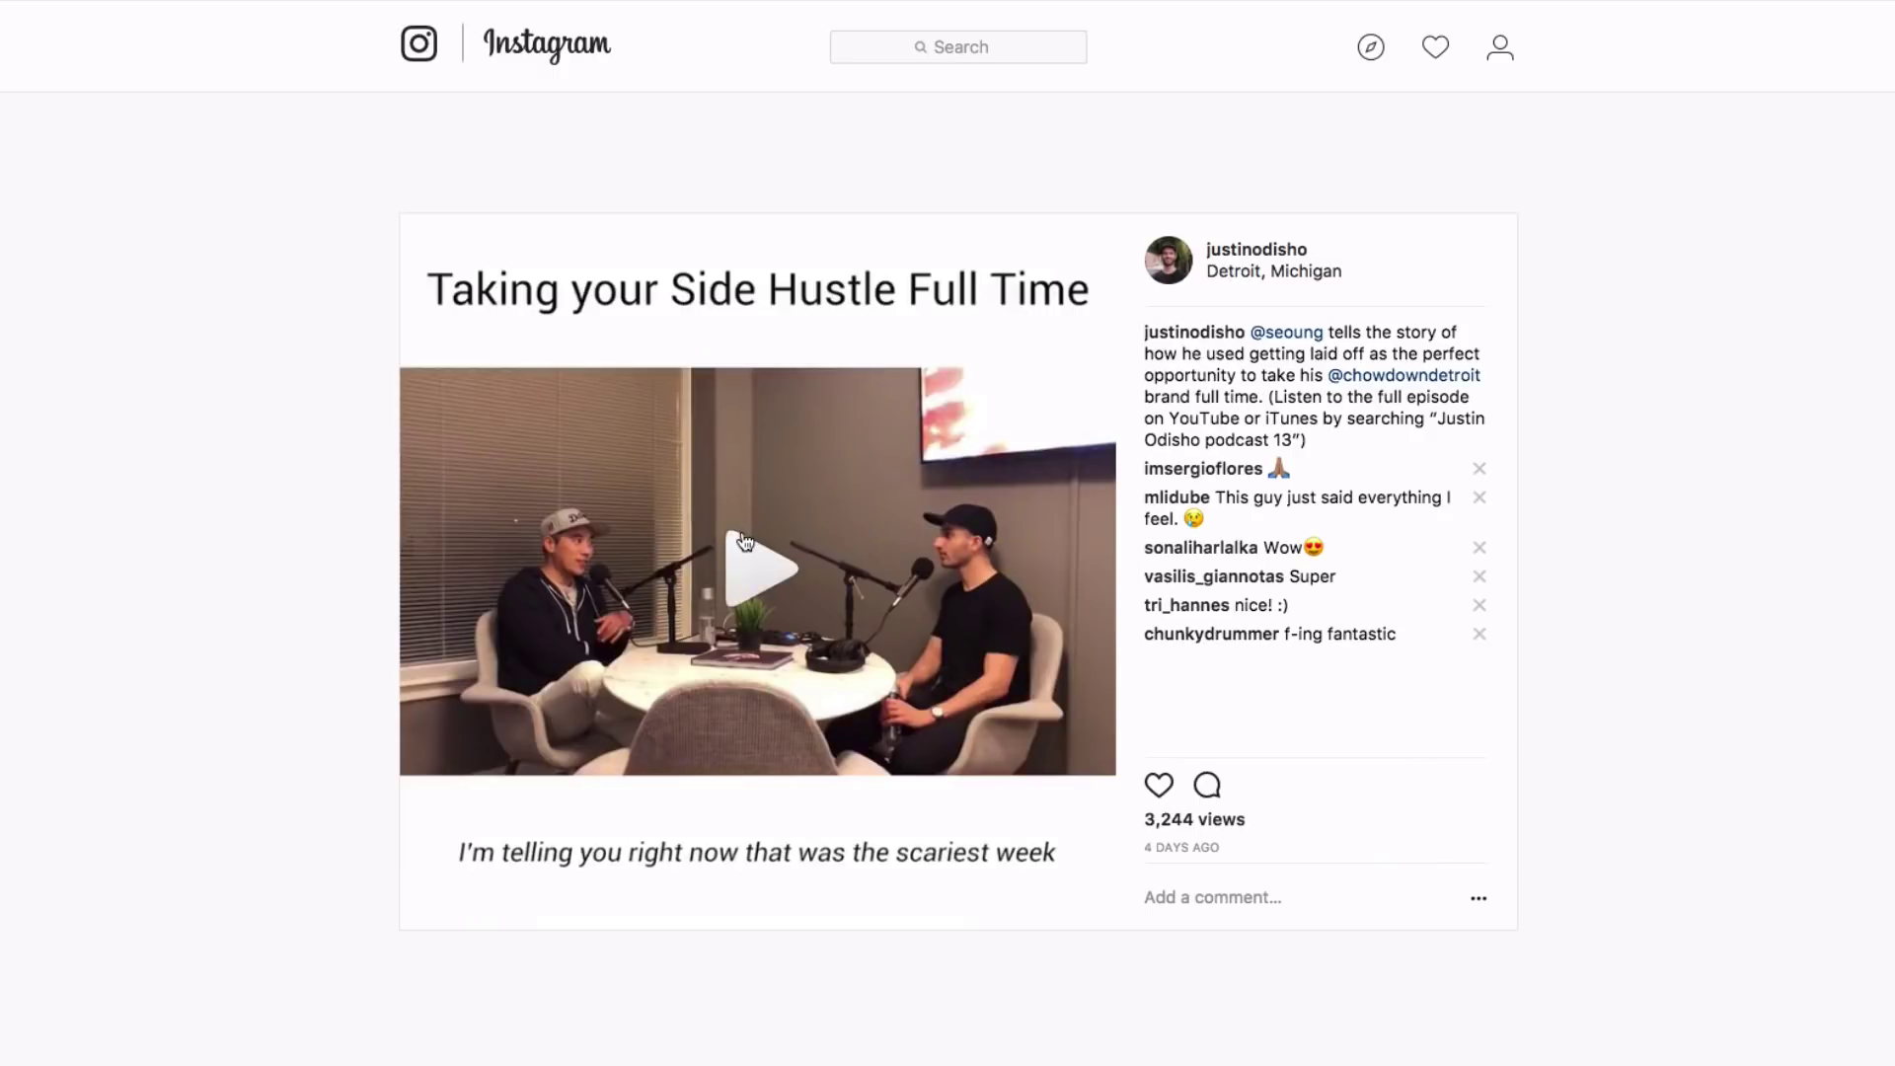
Step: Play the 'Taking your Side Hustle Full Time' podcast video in the Instagram post
left_click(745, 541)
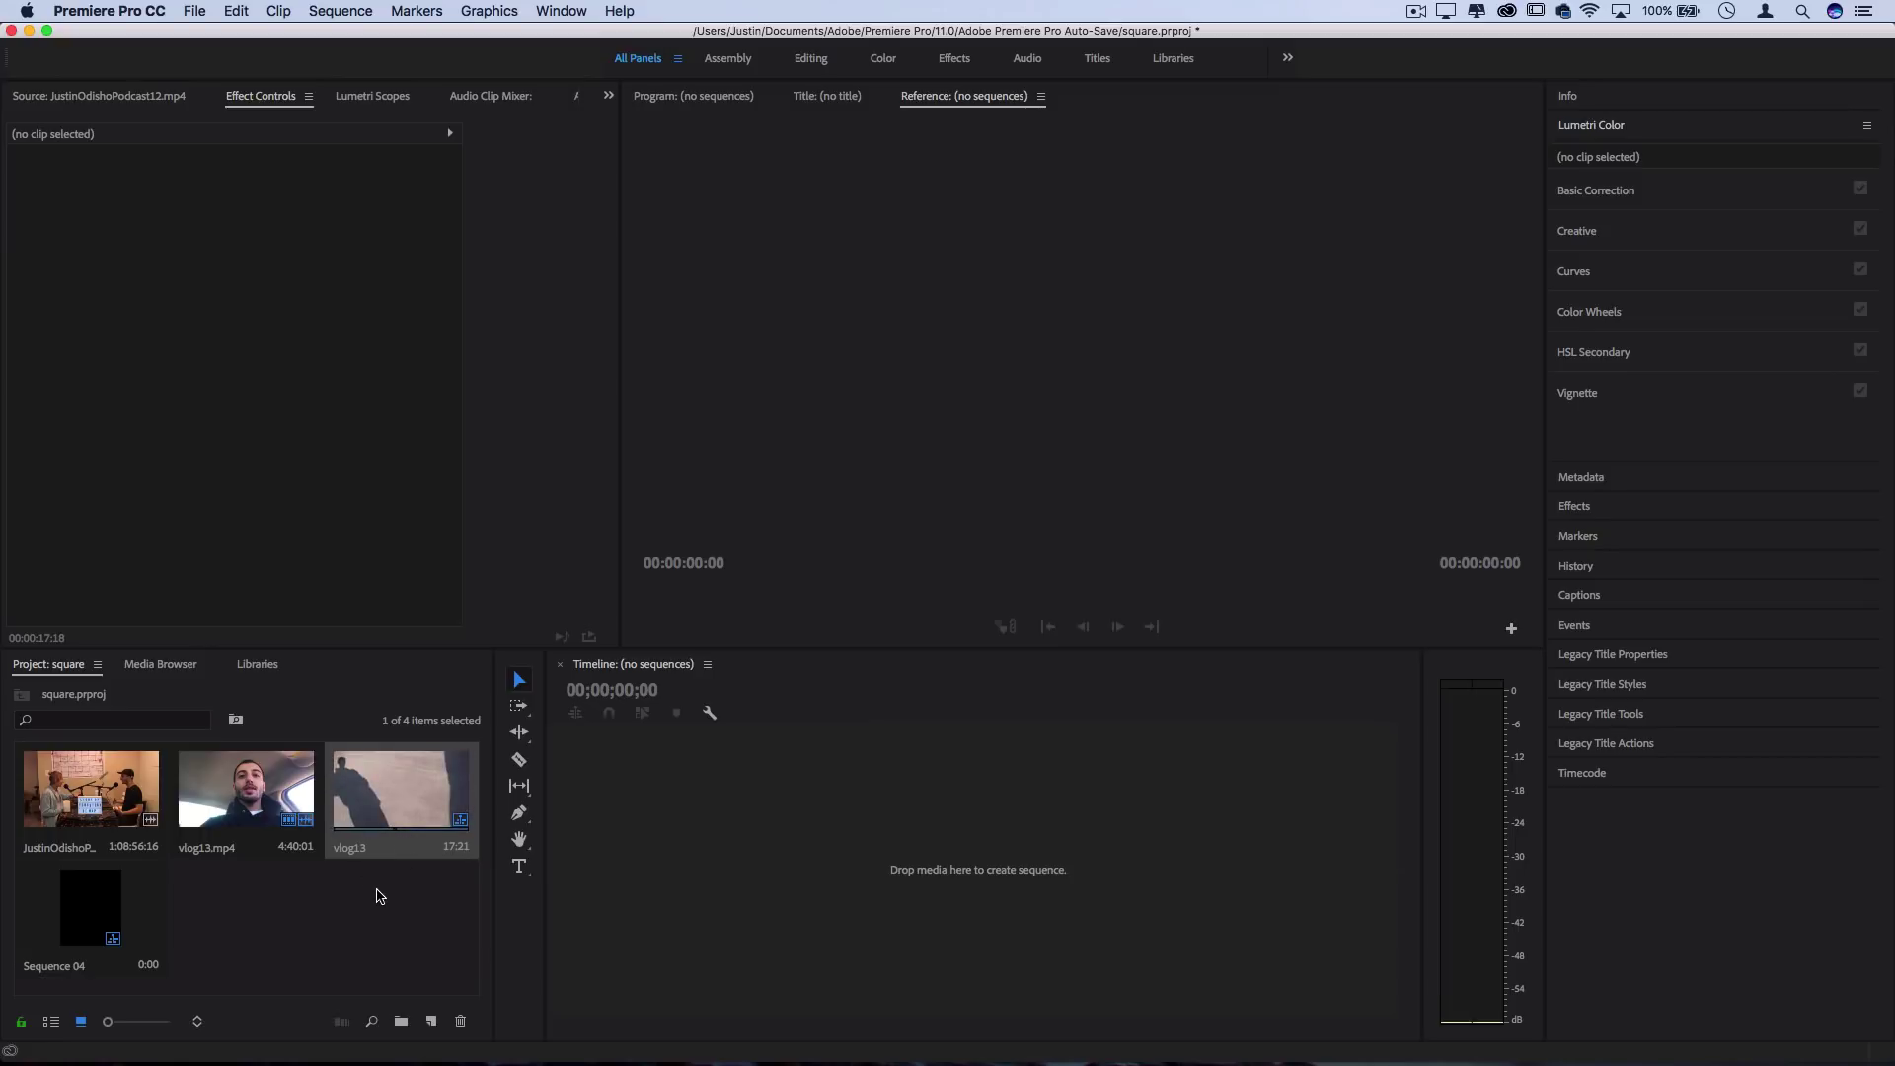
Step: Start a new sequence using the Digital SLR 1080p DSLR 1080p25 preset
left_click(192, 11)
mouse_move(196, 37)
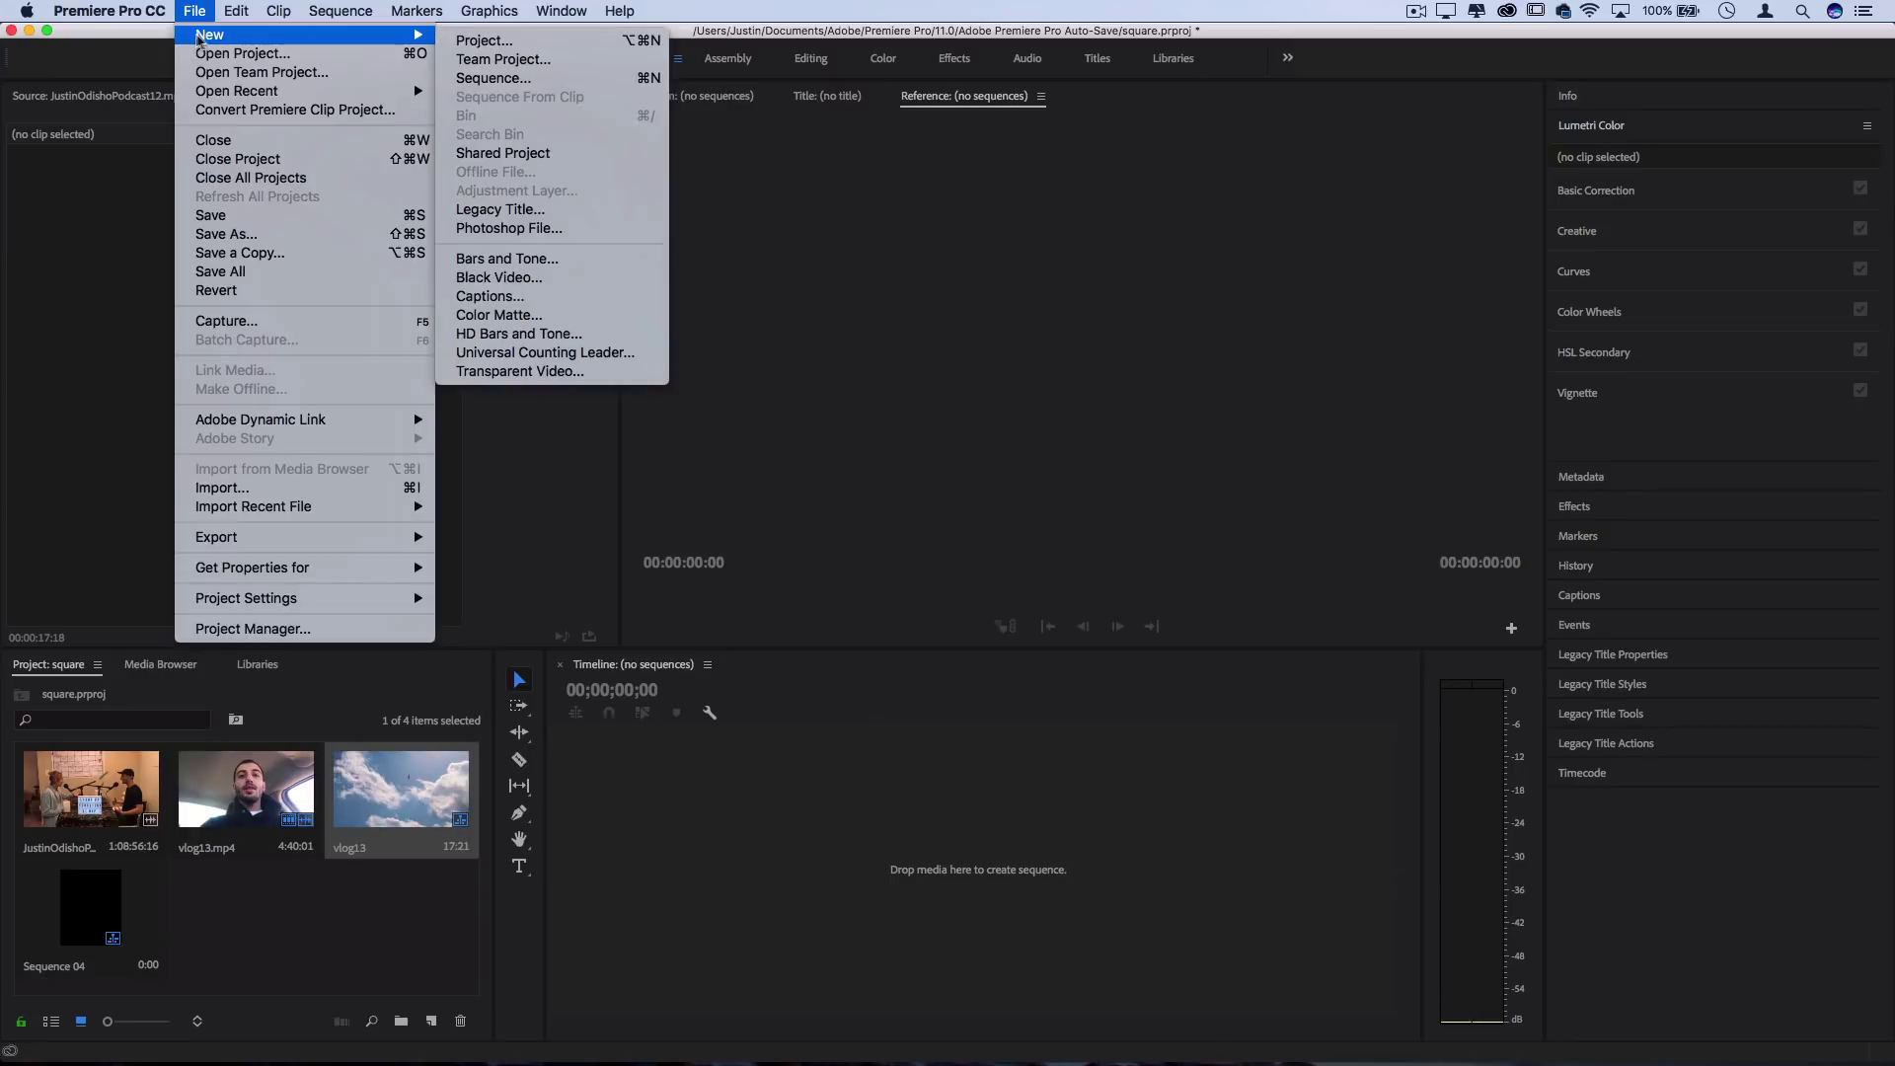
left_click(483, 80)
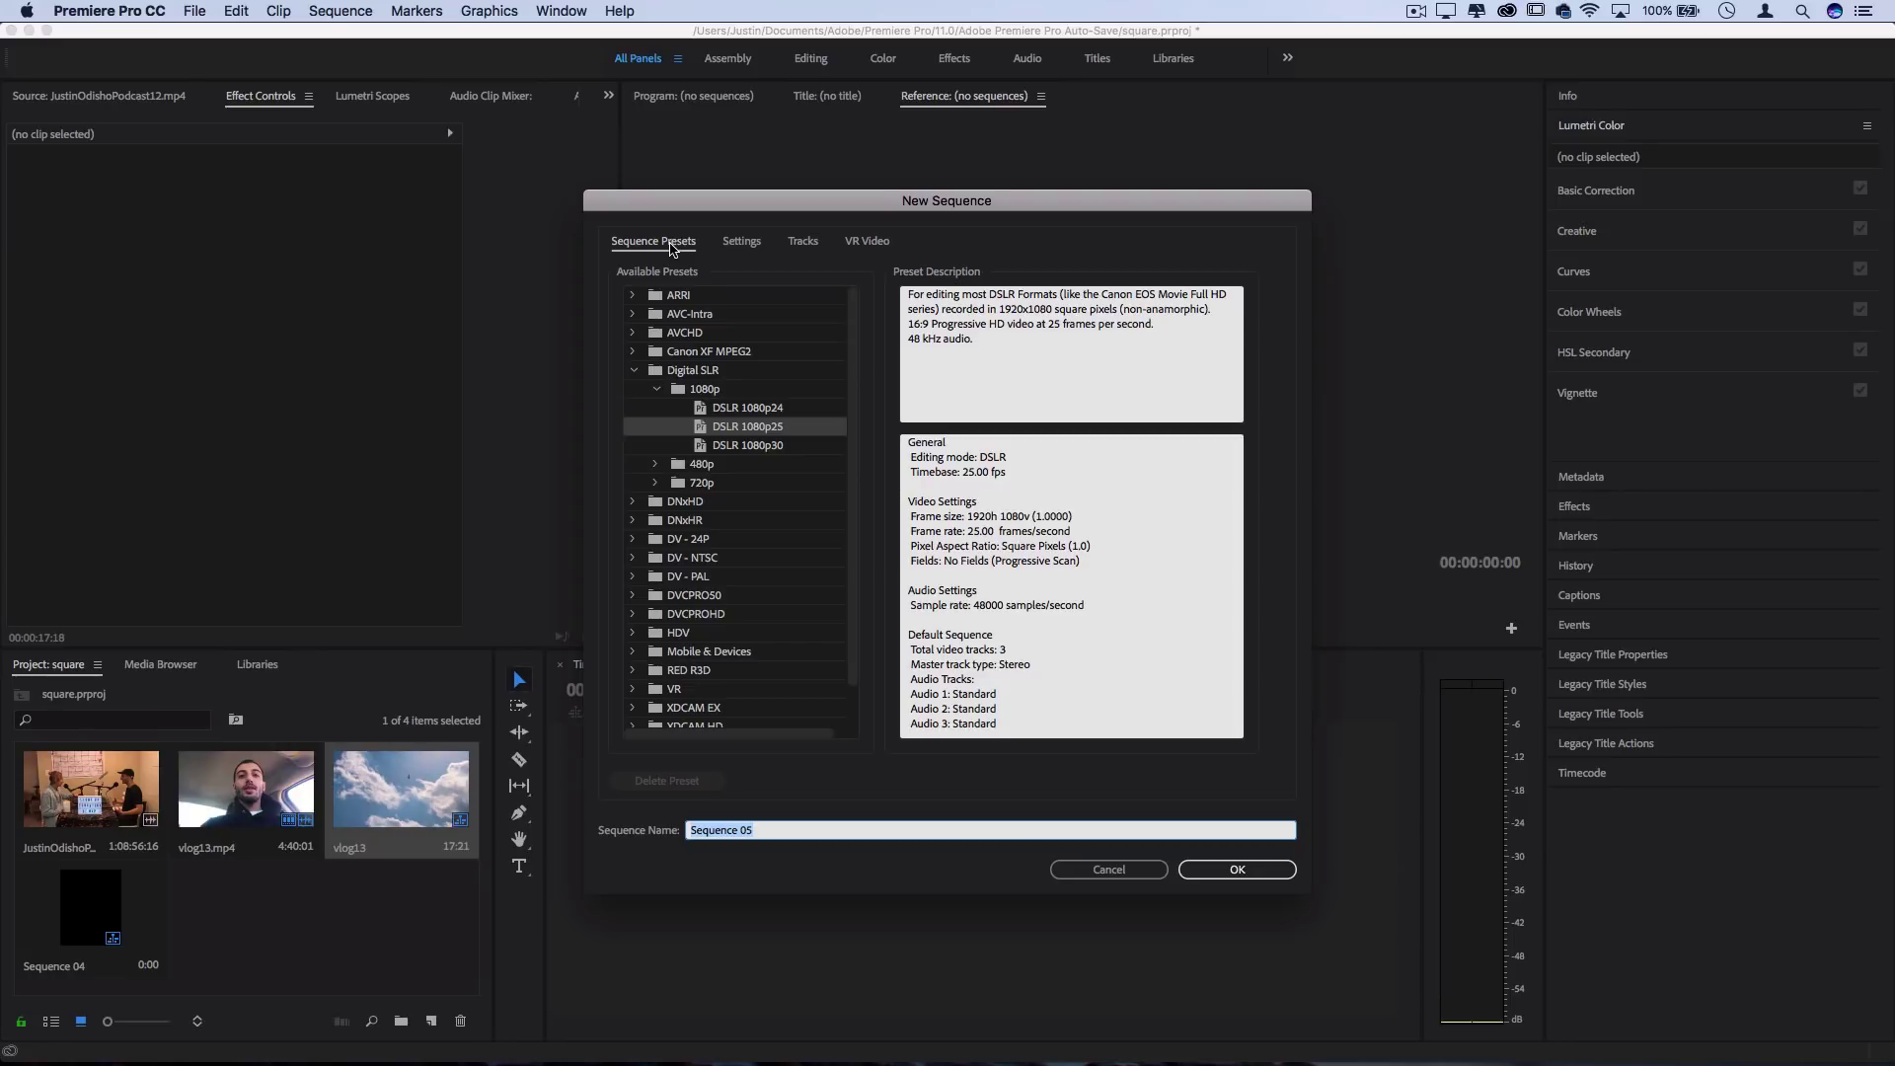
left_click(759, 431)
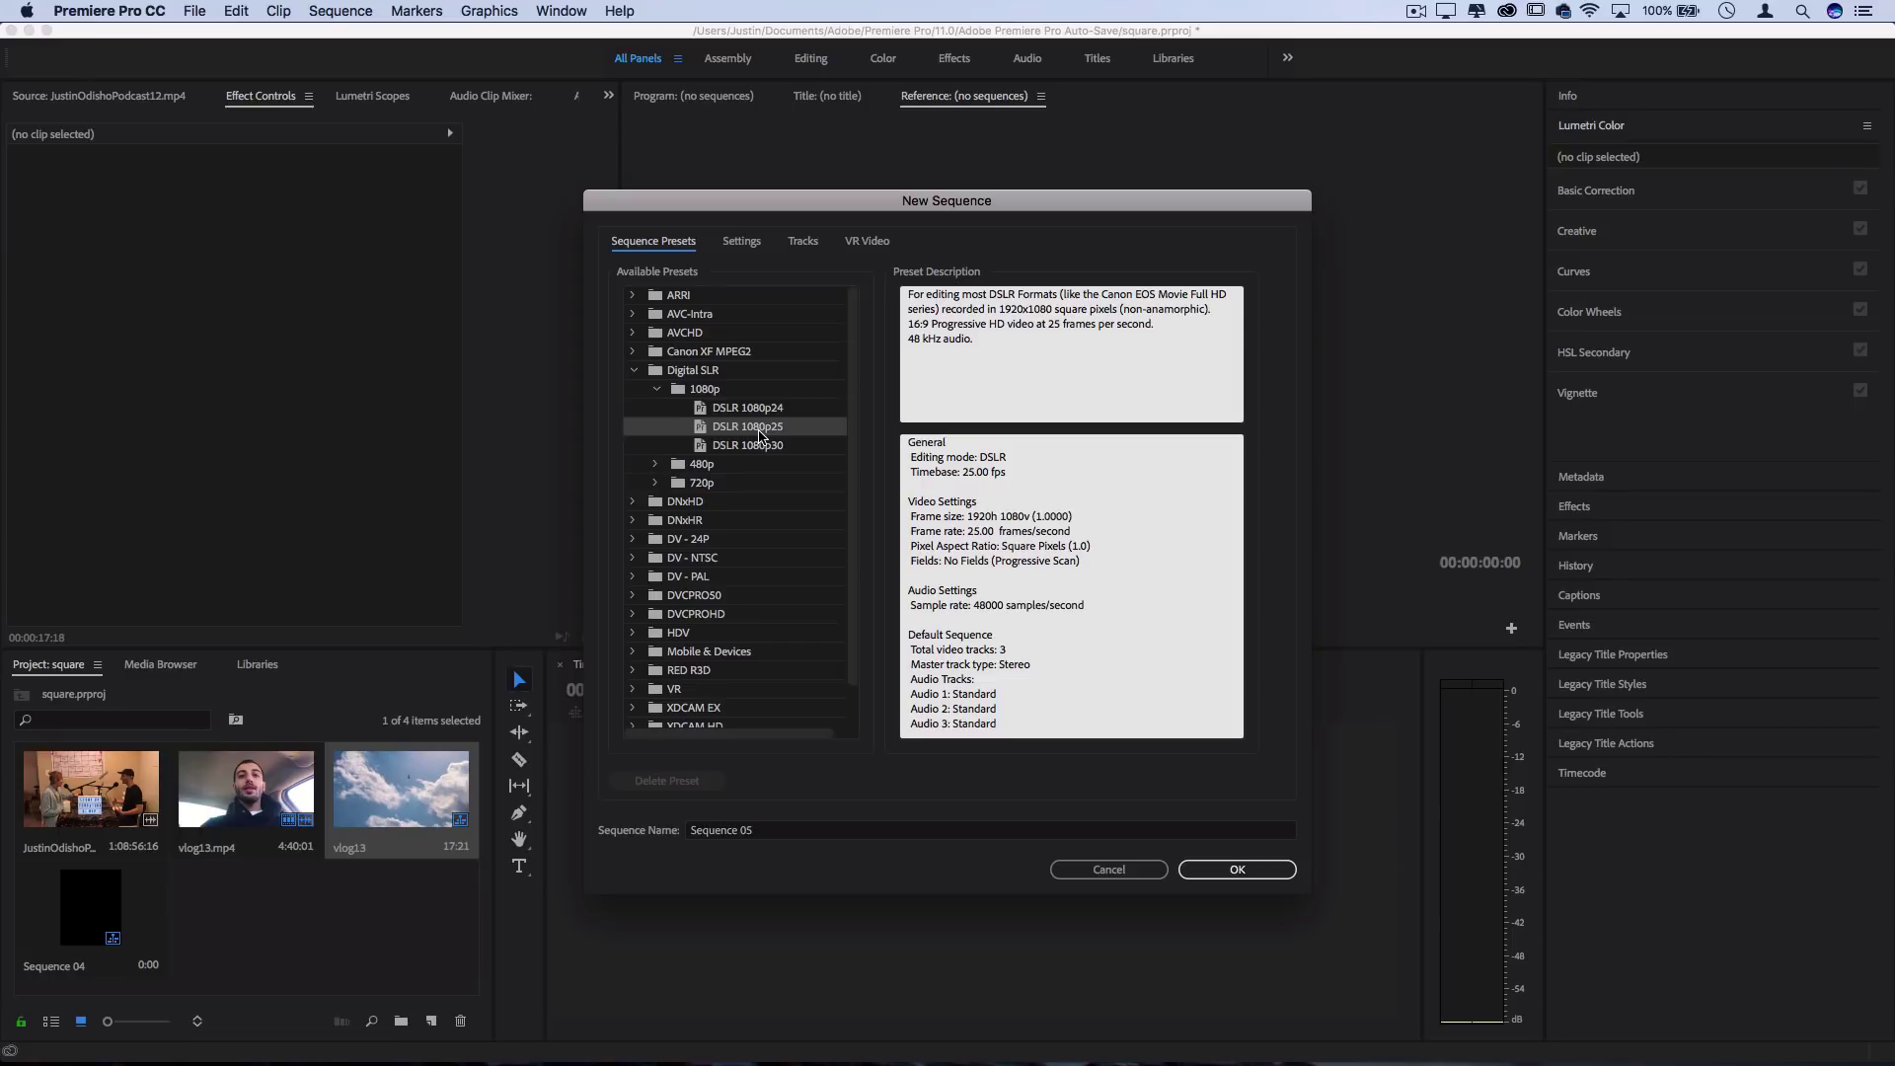
Step: Set the sequence frame size to 1080 x 1350 portrait and create it
left_click(741, 242)
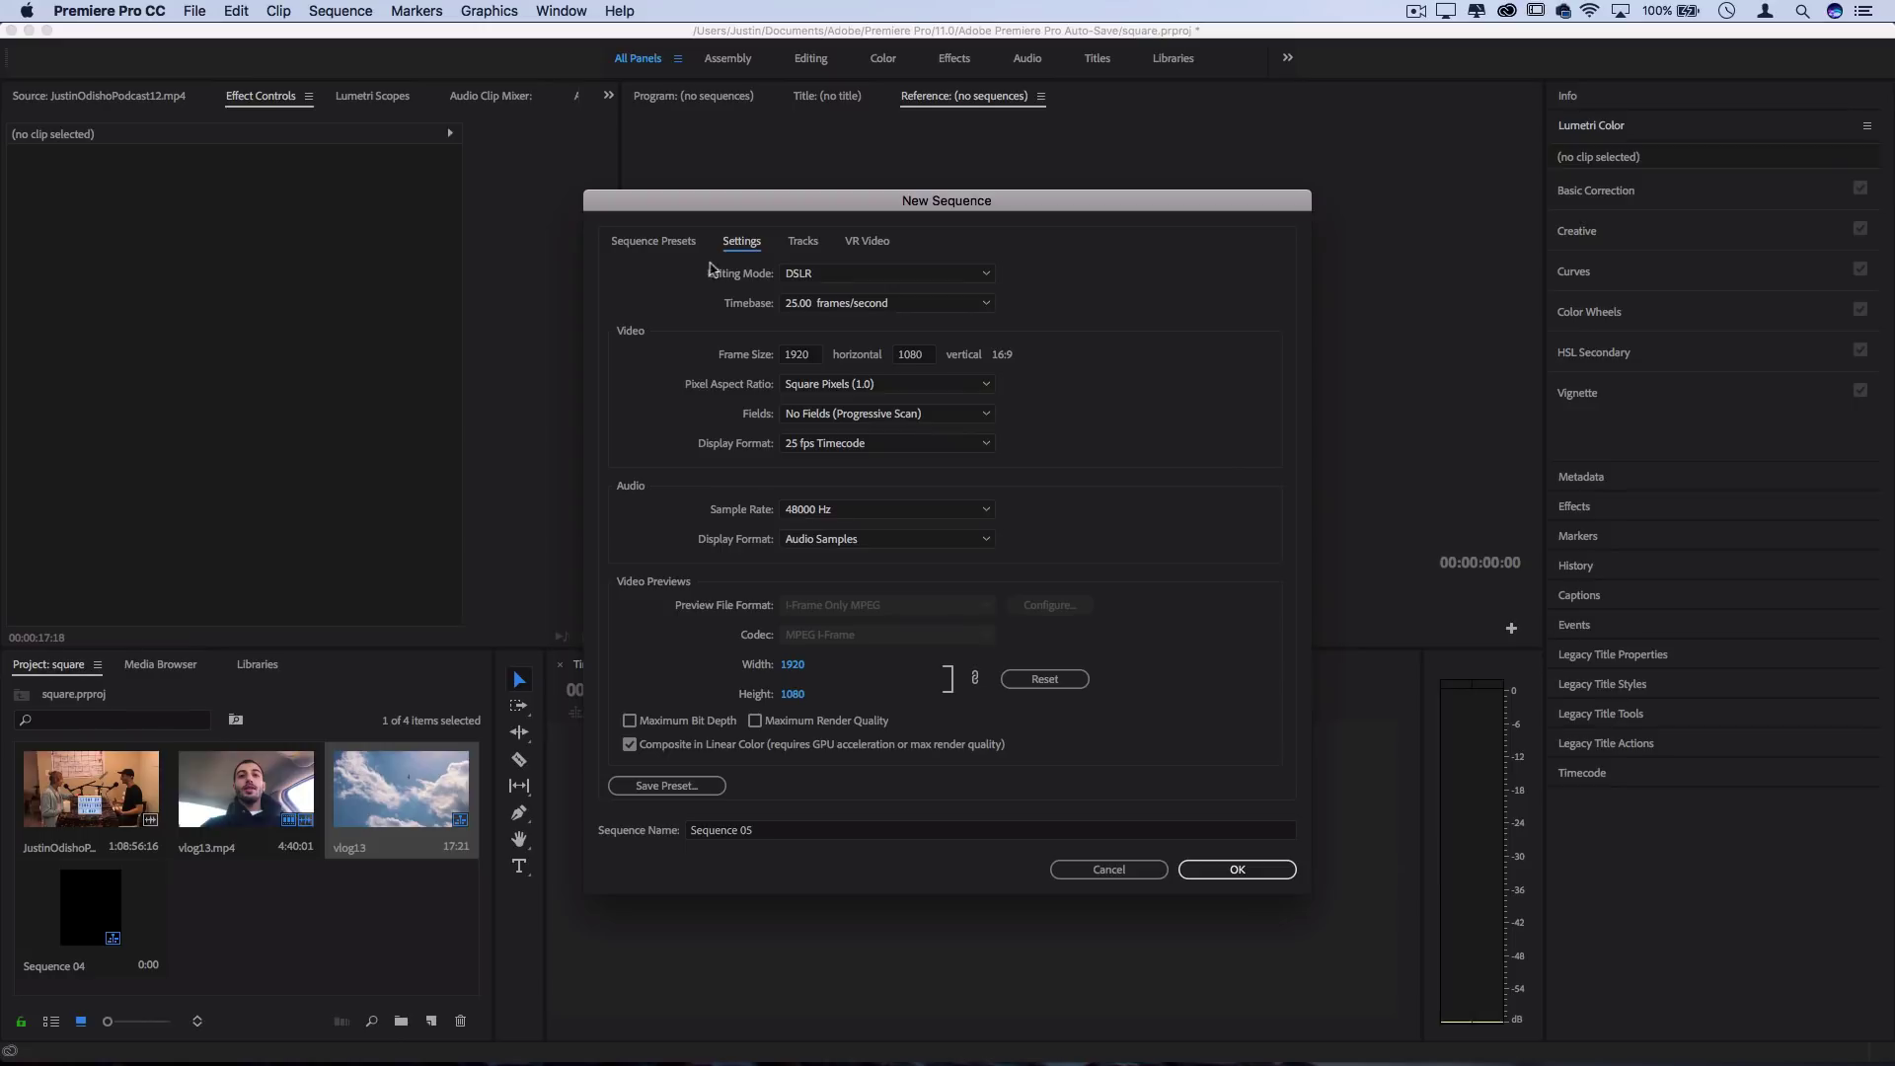
left_click(811, 357)
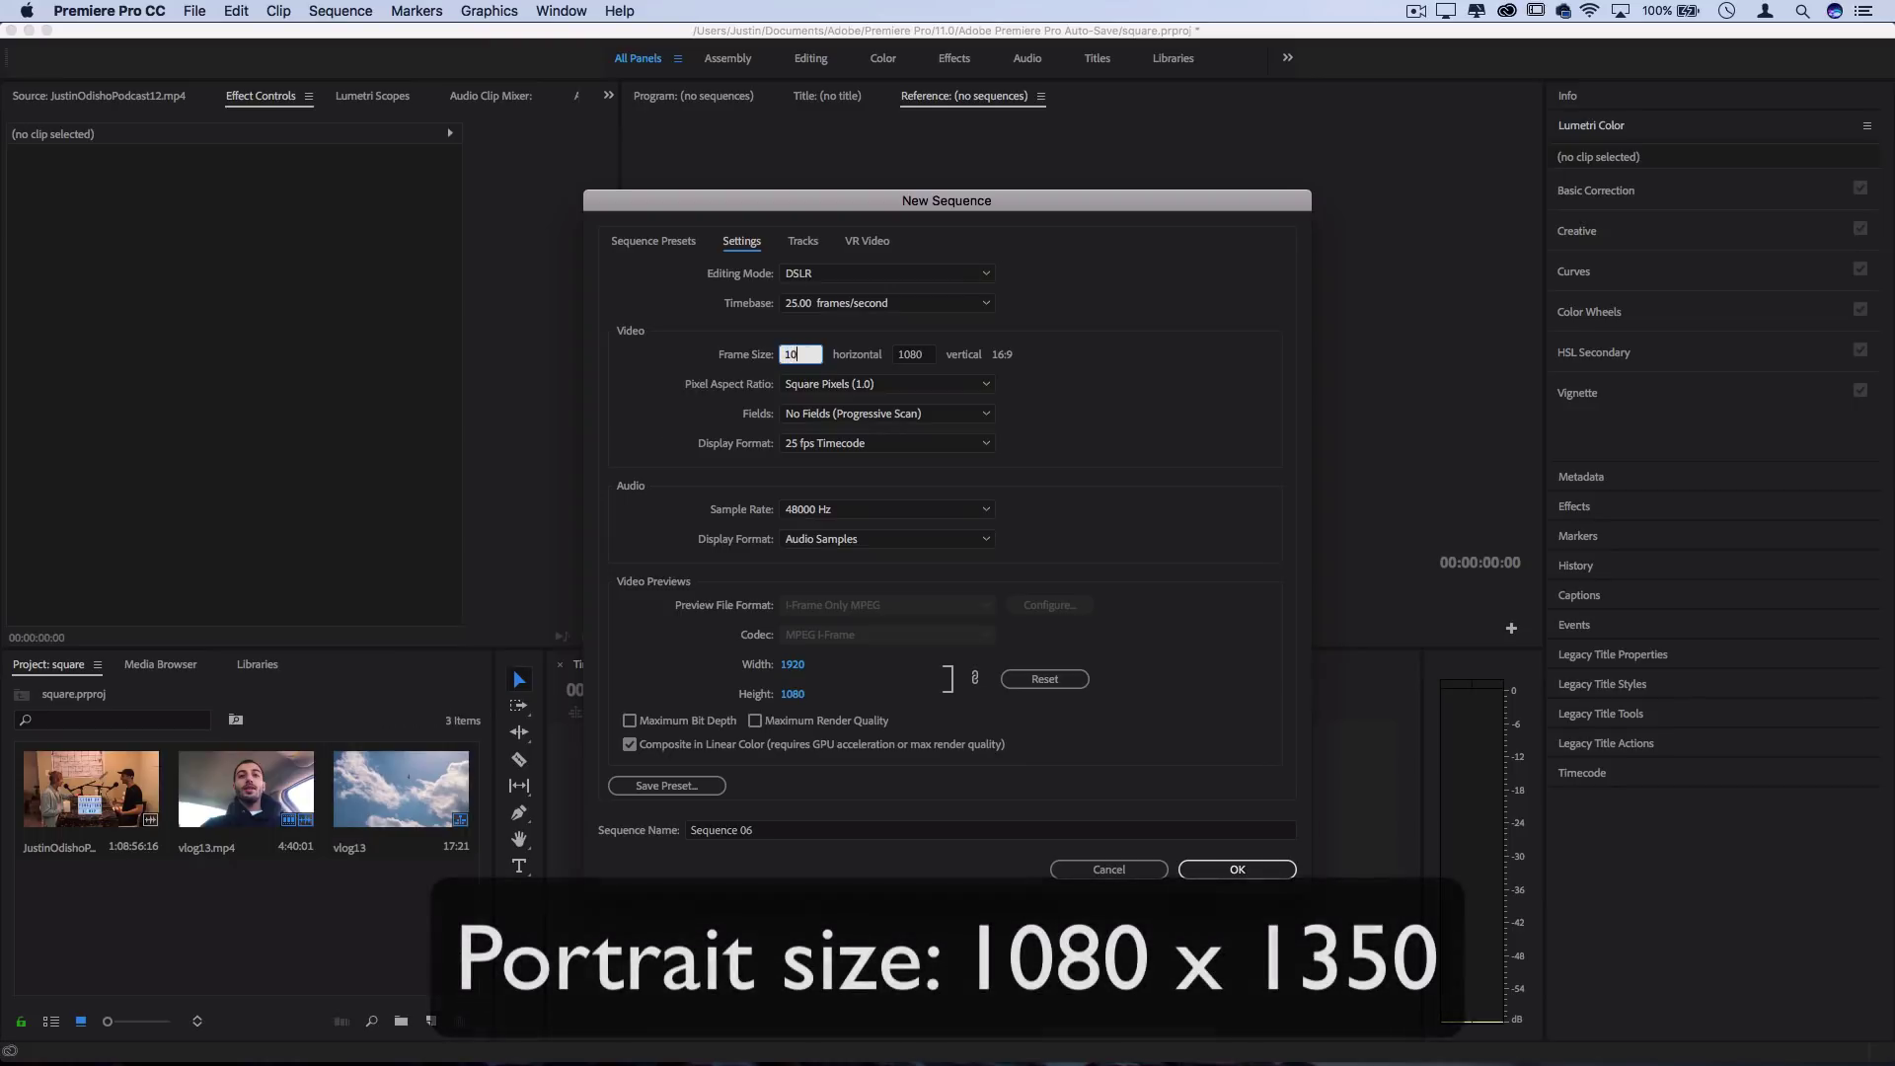
left_click(906, 355)
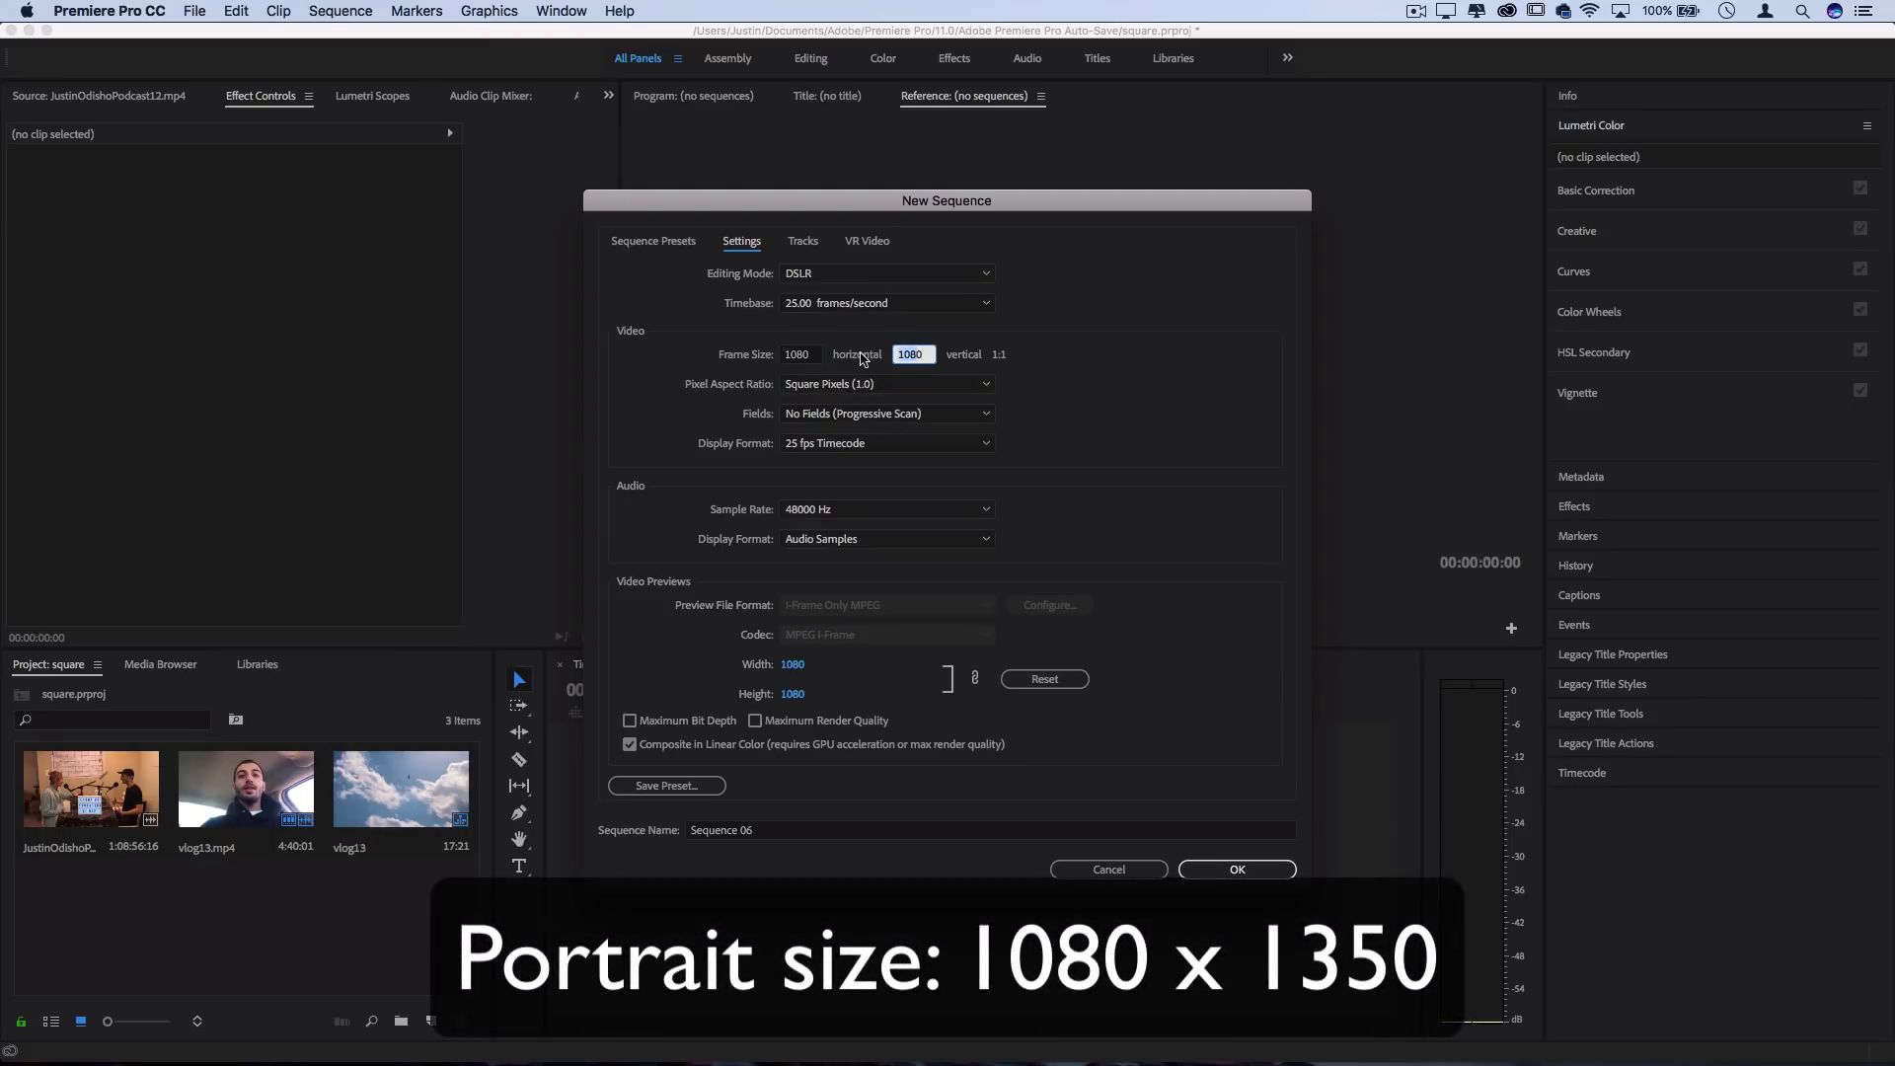
type("1350")
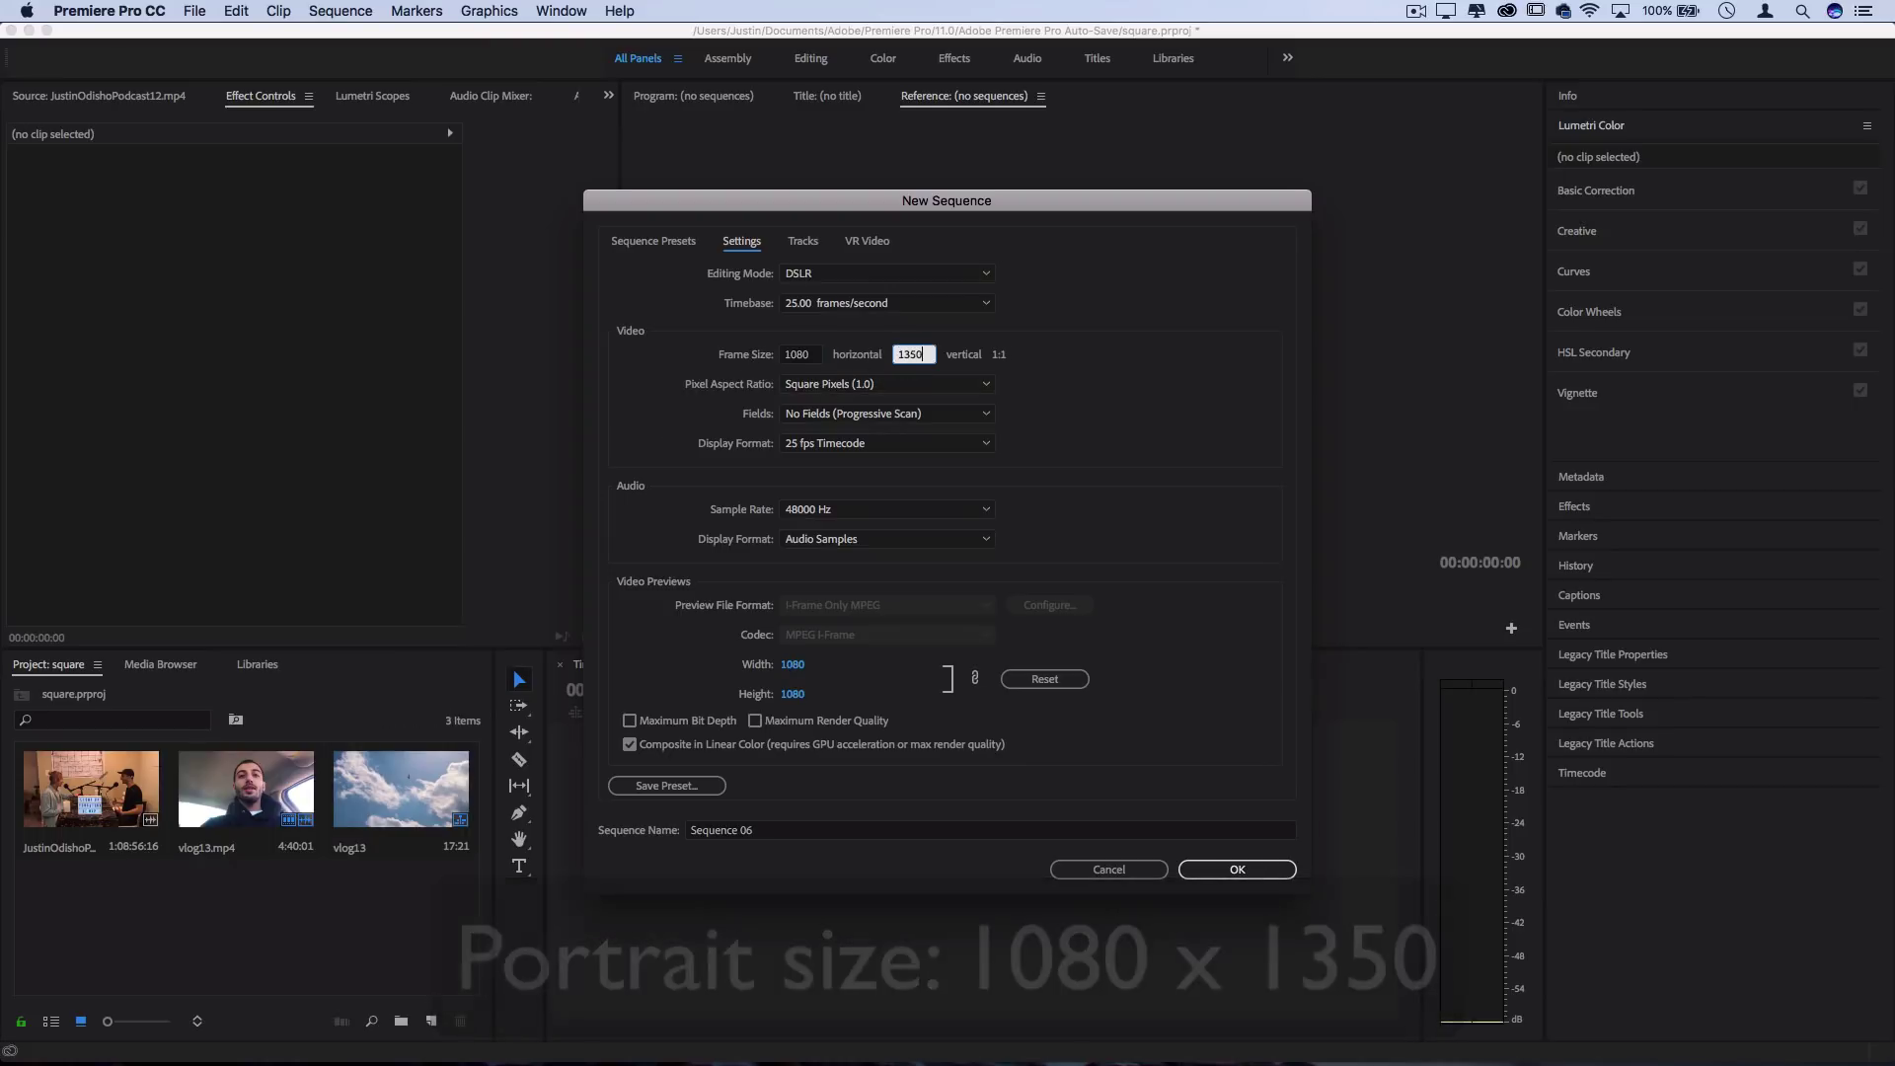
left_click(1004, 373)
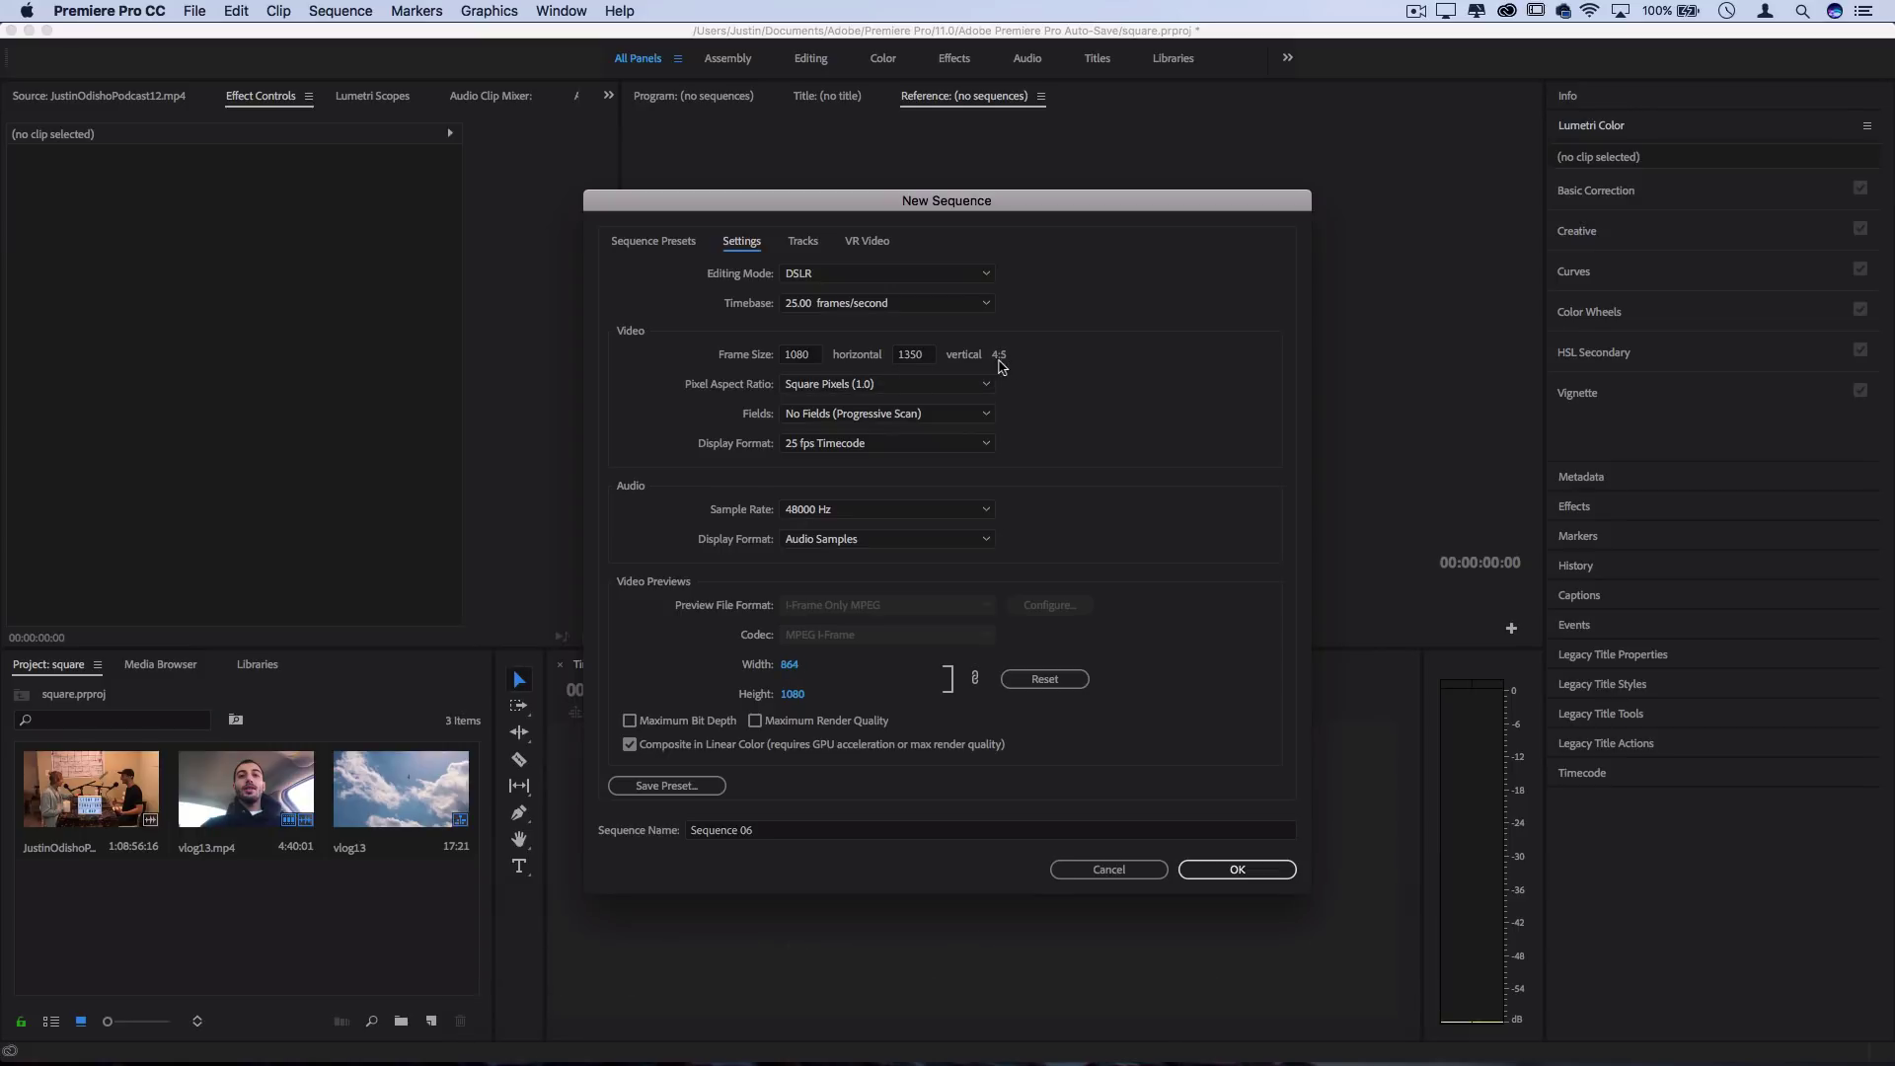
left_click(1275, 872)
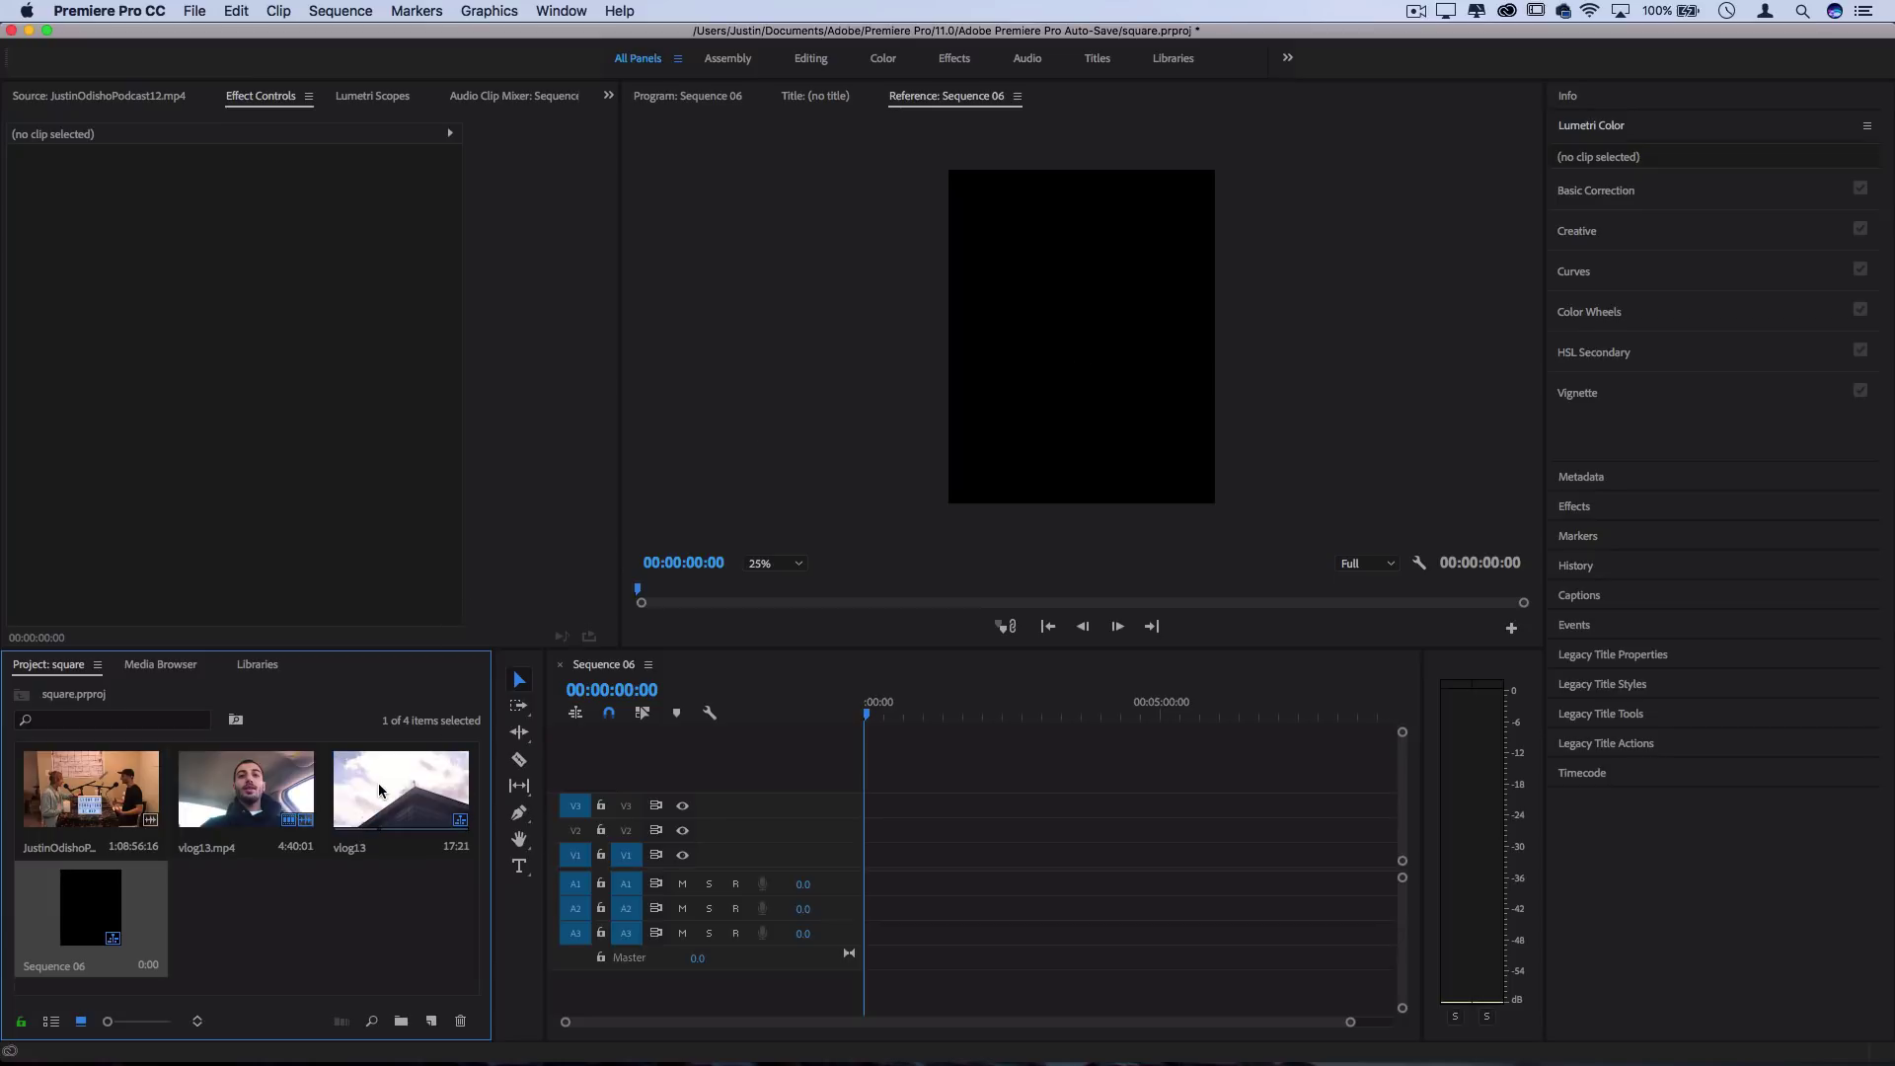
Step: Place vlog13 at the start of Sequence 06, keeping the existing settings, and select it
left_click_drag(379, 790, 872, 869)
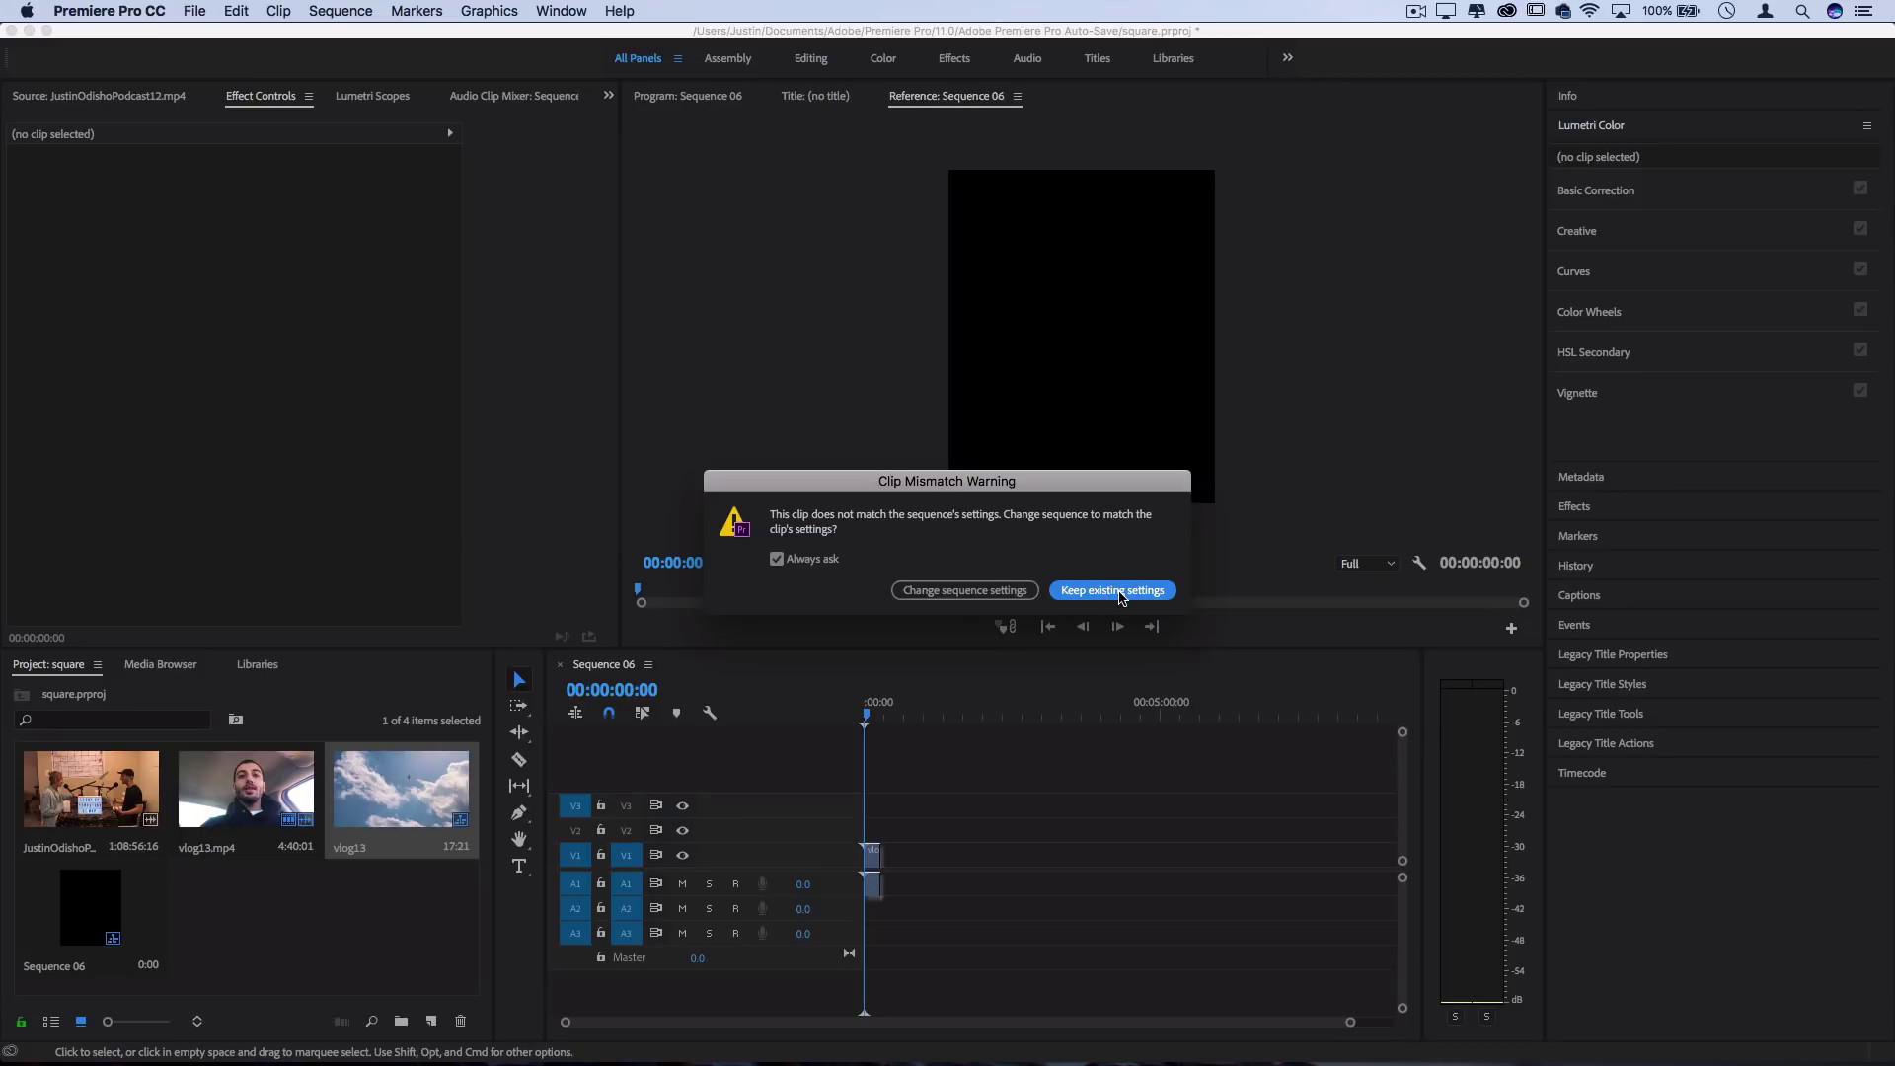
left_click(1121, 592)
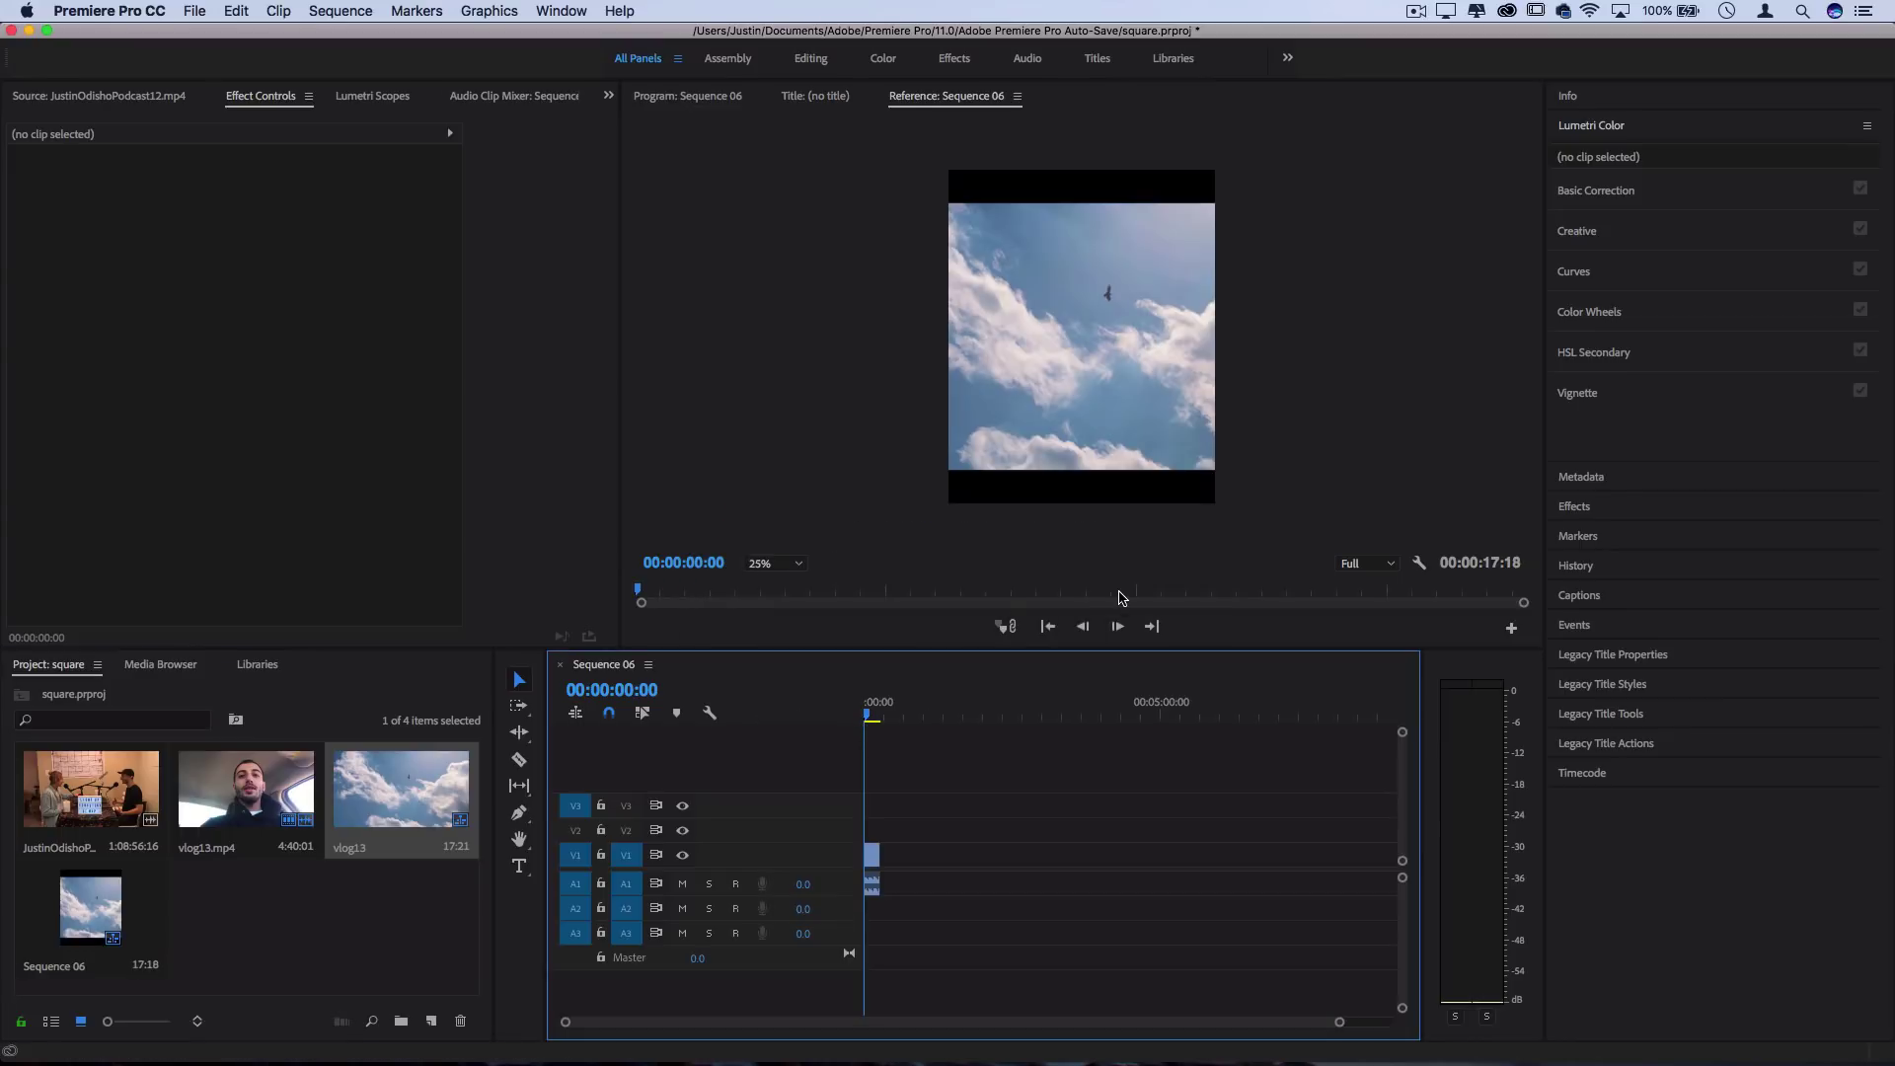
left_click(873, 855)
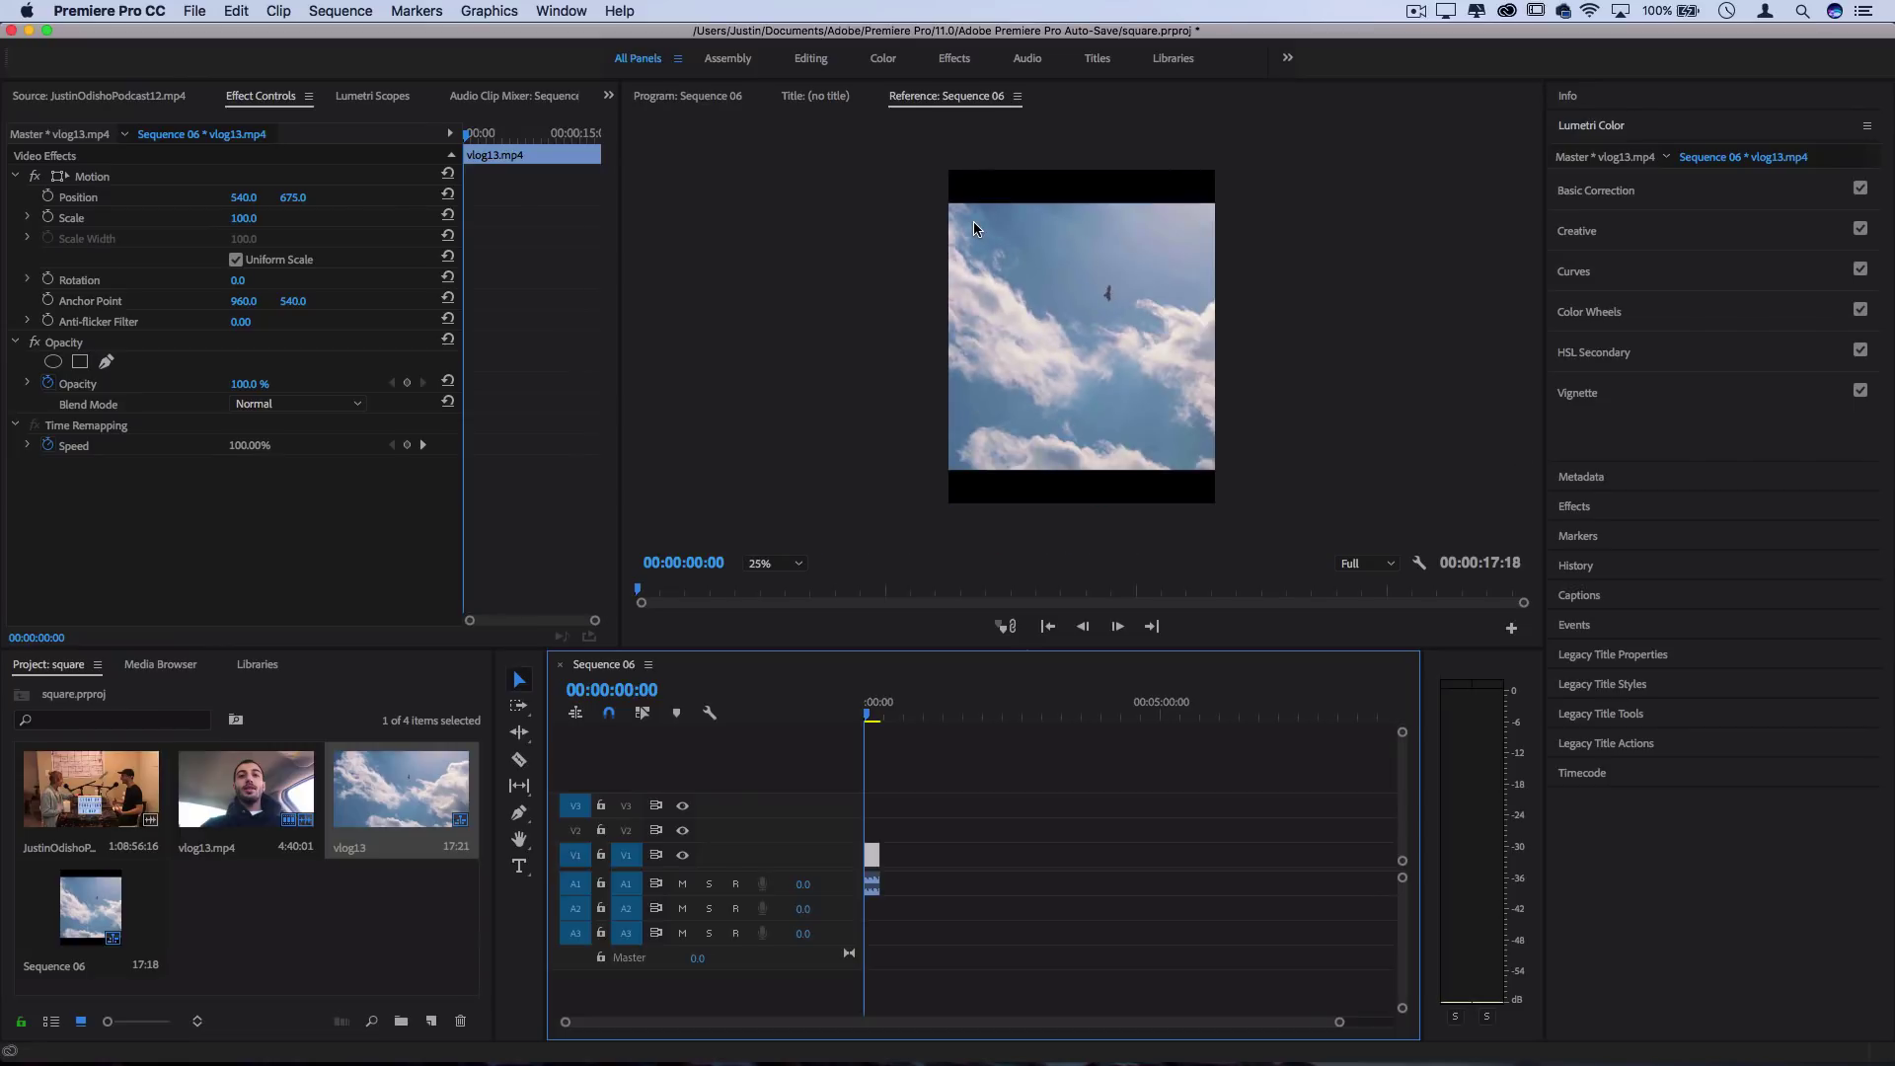
Step: Scale the vlog13 clip to 129 and set Position X to 401 in Motion
mouse_move(252, 218)
left_mouse_down()
mouse_move(206, 219)
mouse_move(273, 218)
left_mouse_up()
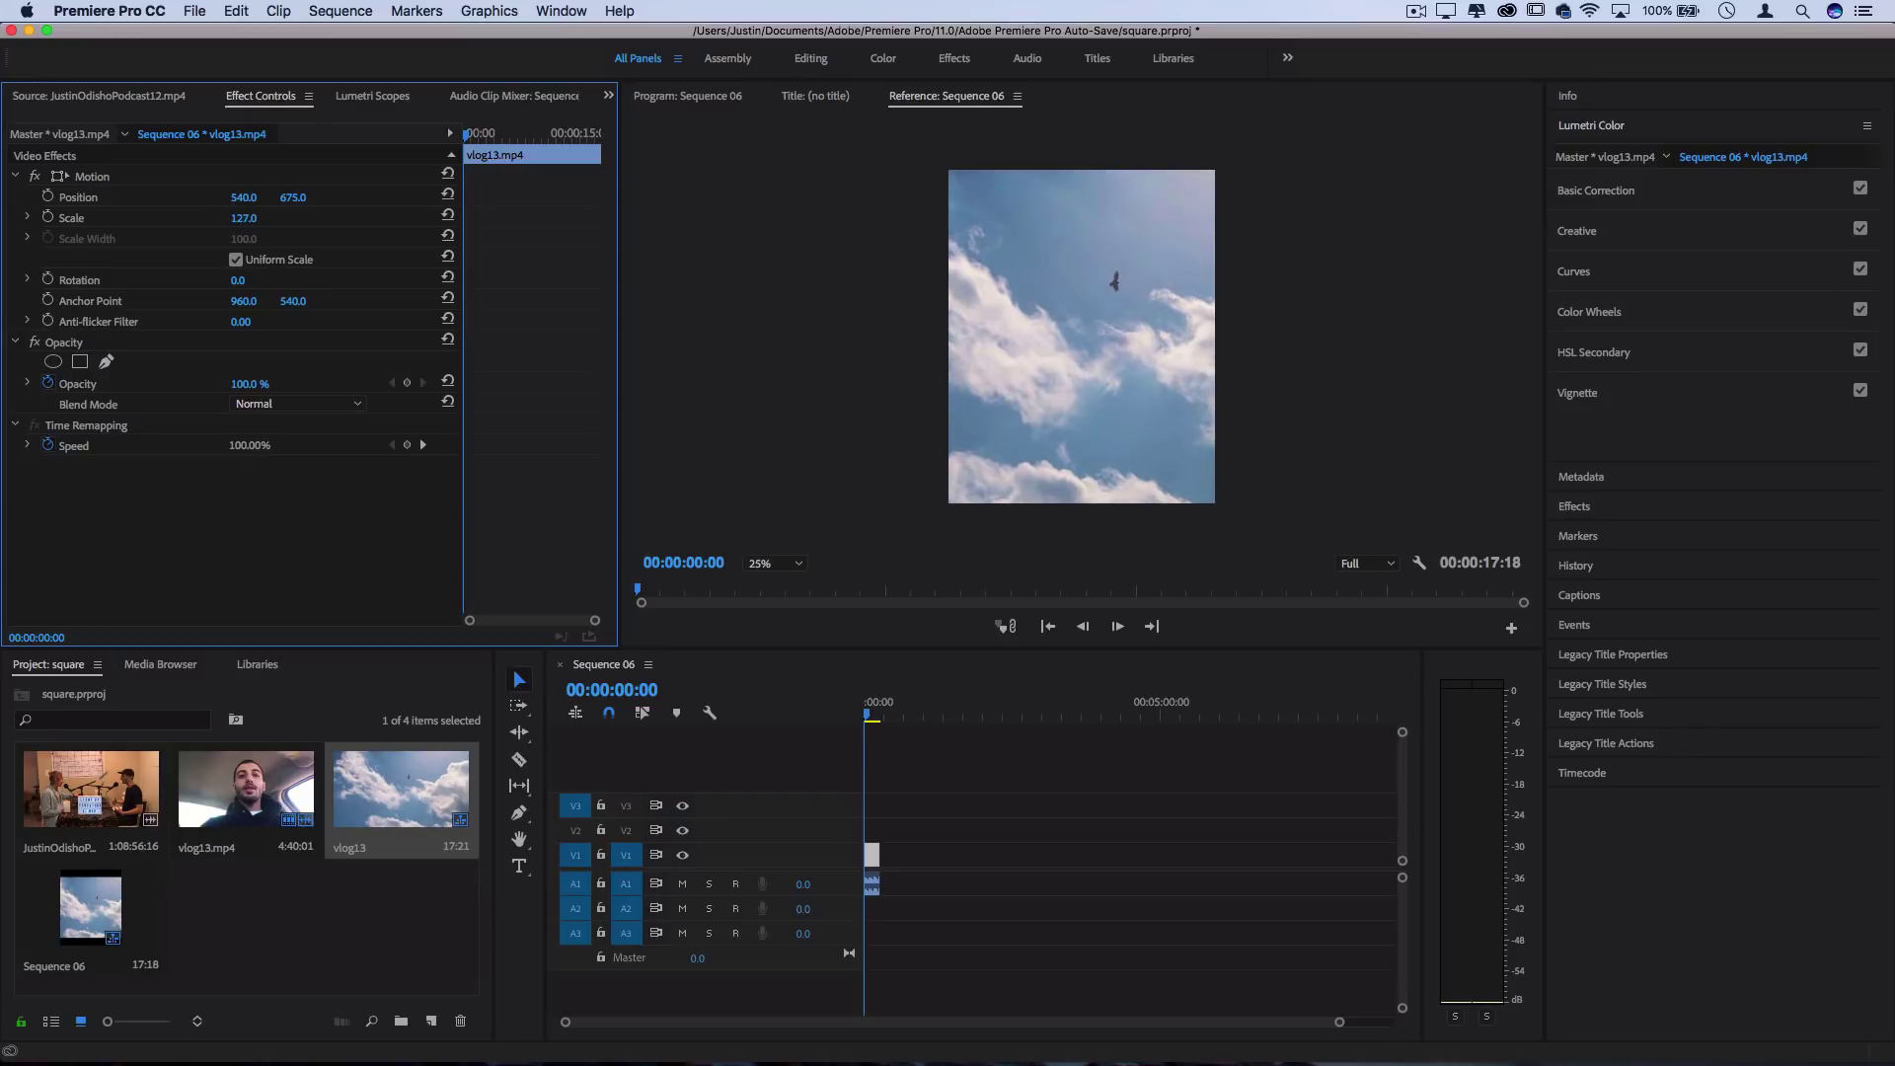
left_click(249, 218)
type("103")
key("Return")
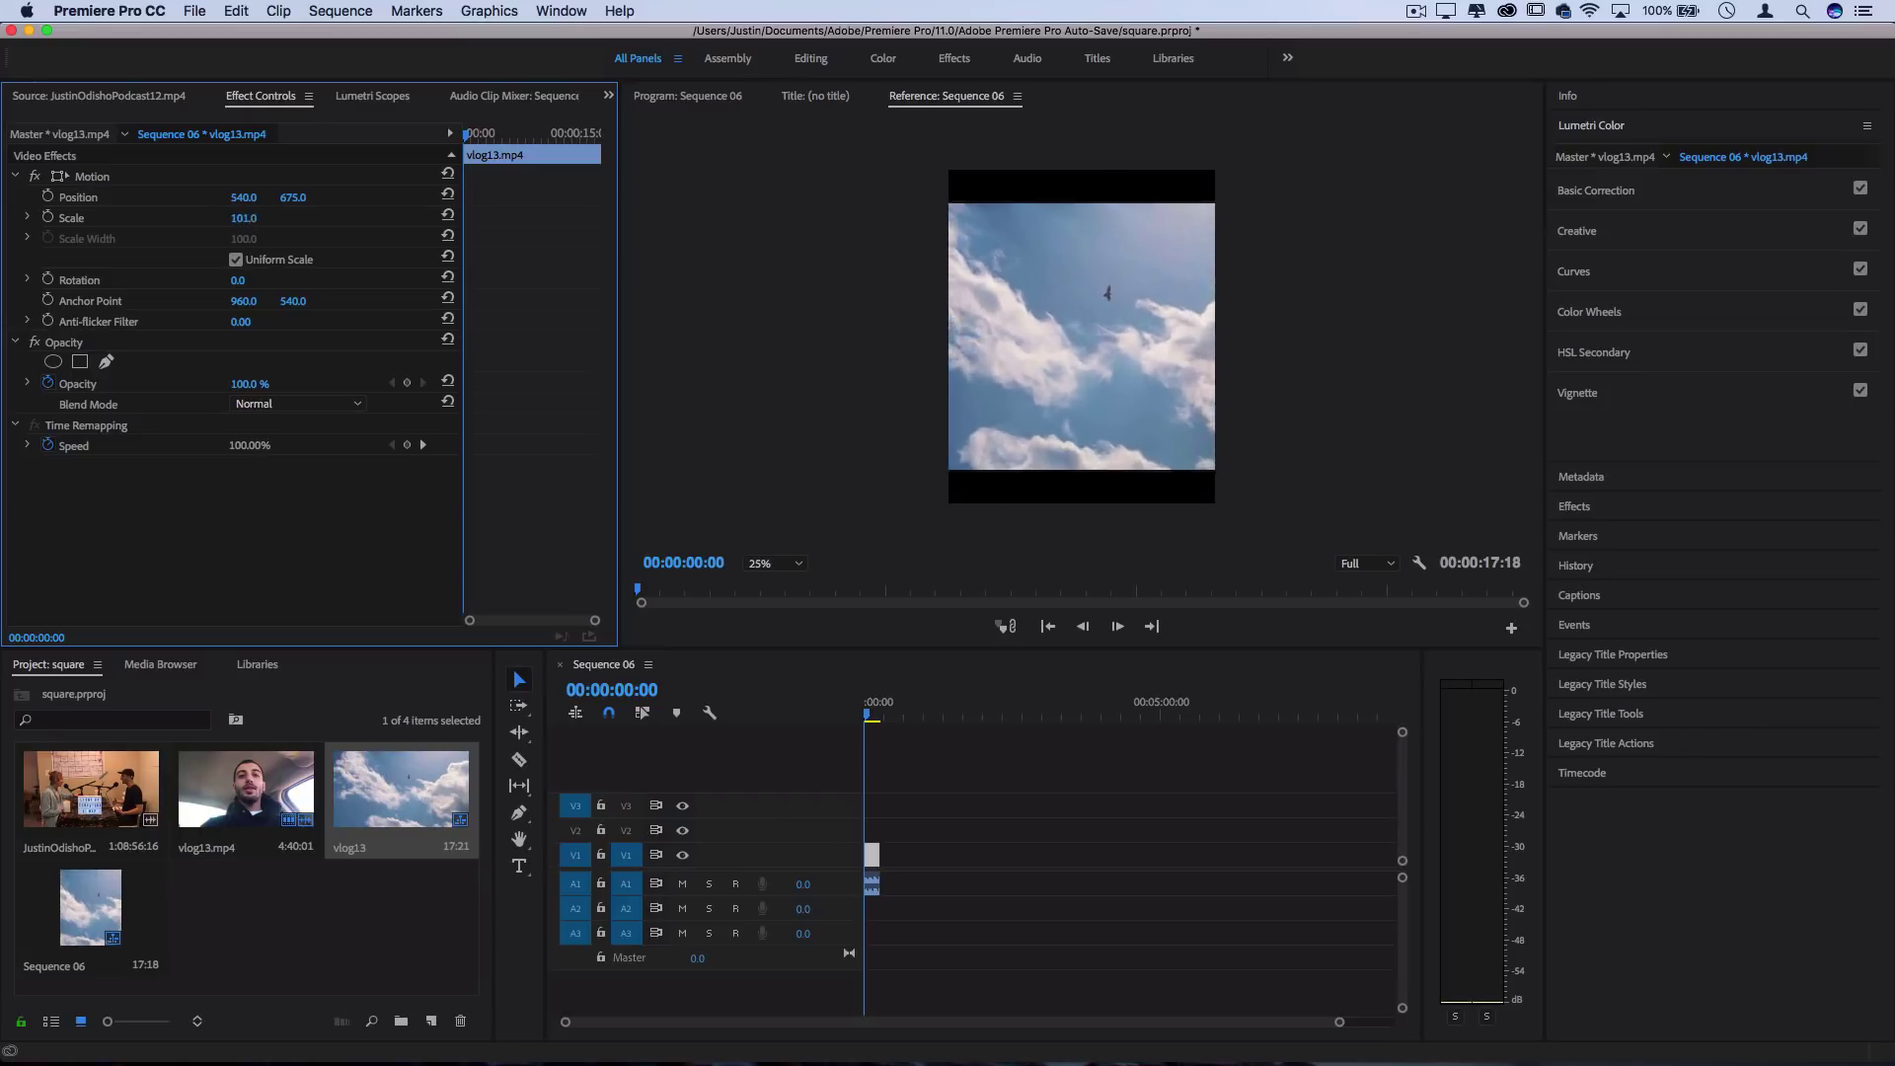
left_click_drag(248, 218, 192, 202)
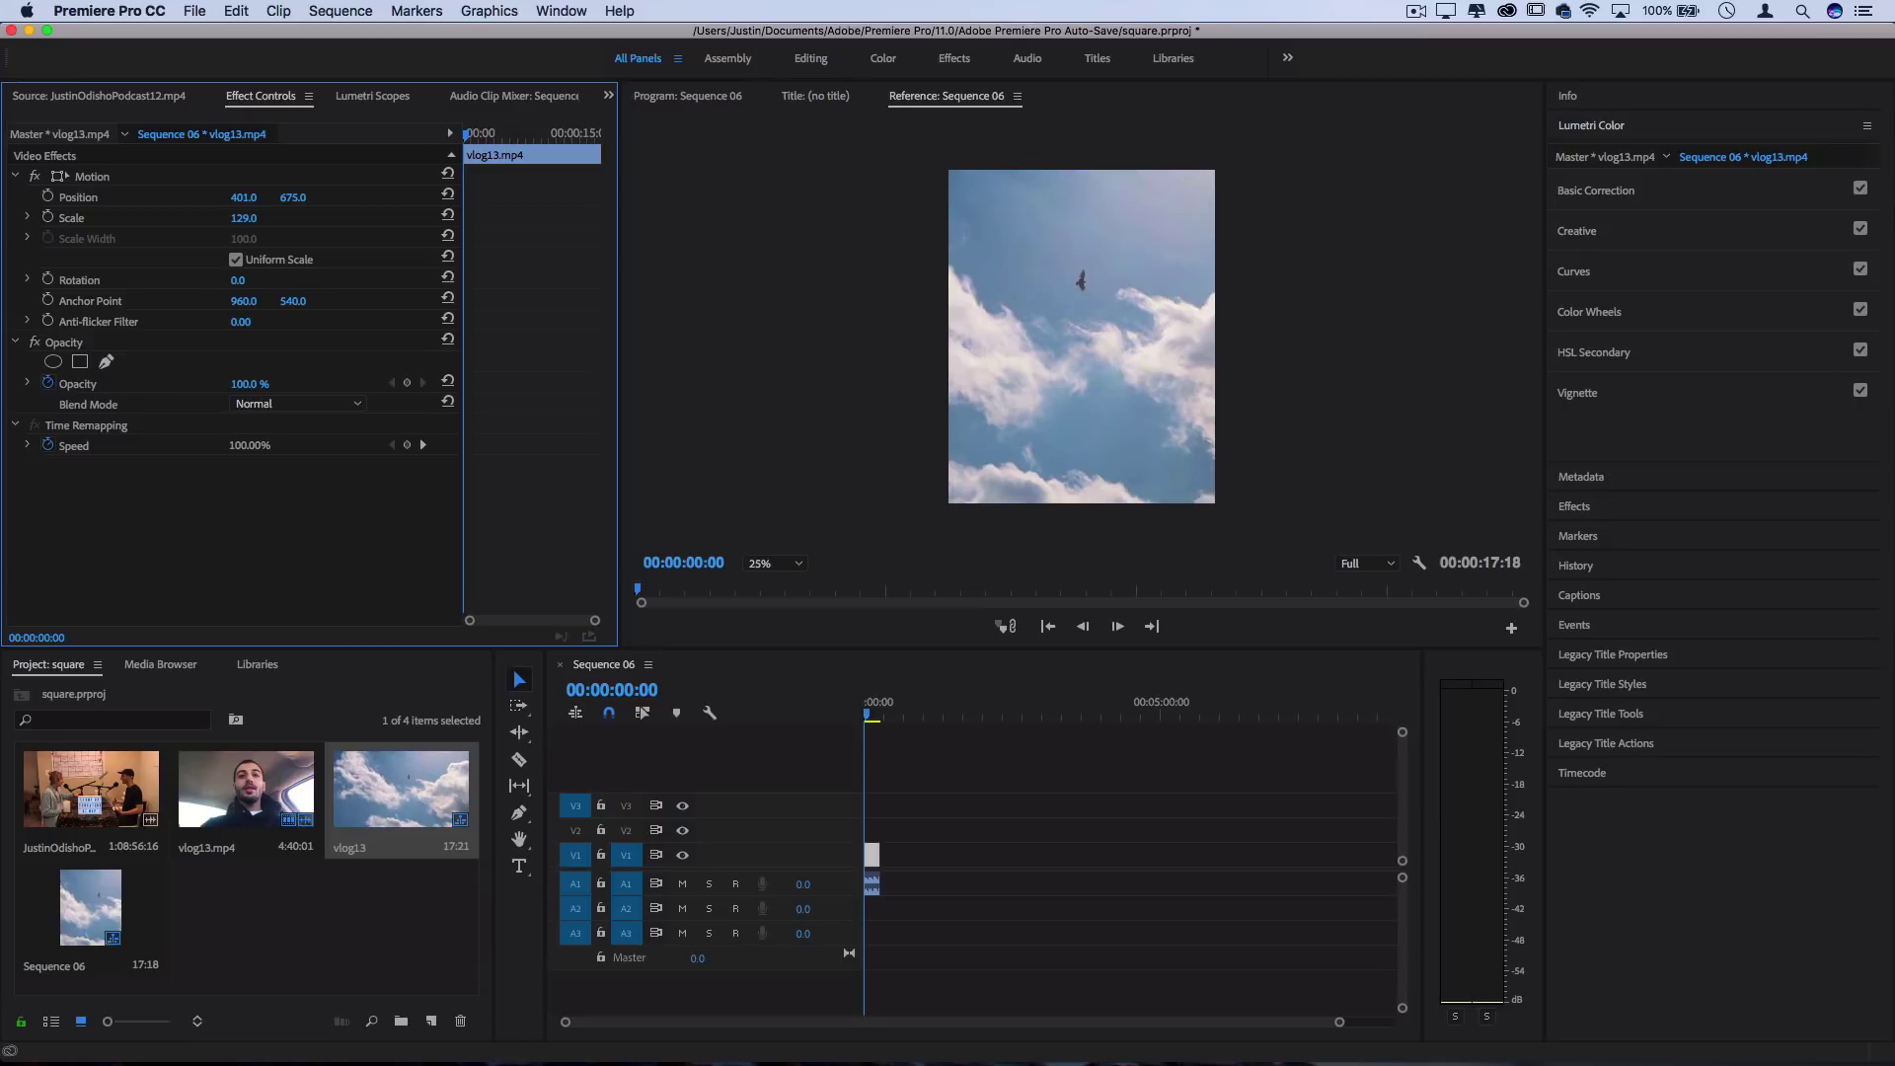
scroll(892, 759, "down", 5)
scroll(892, 759, "down", 2)
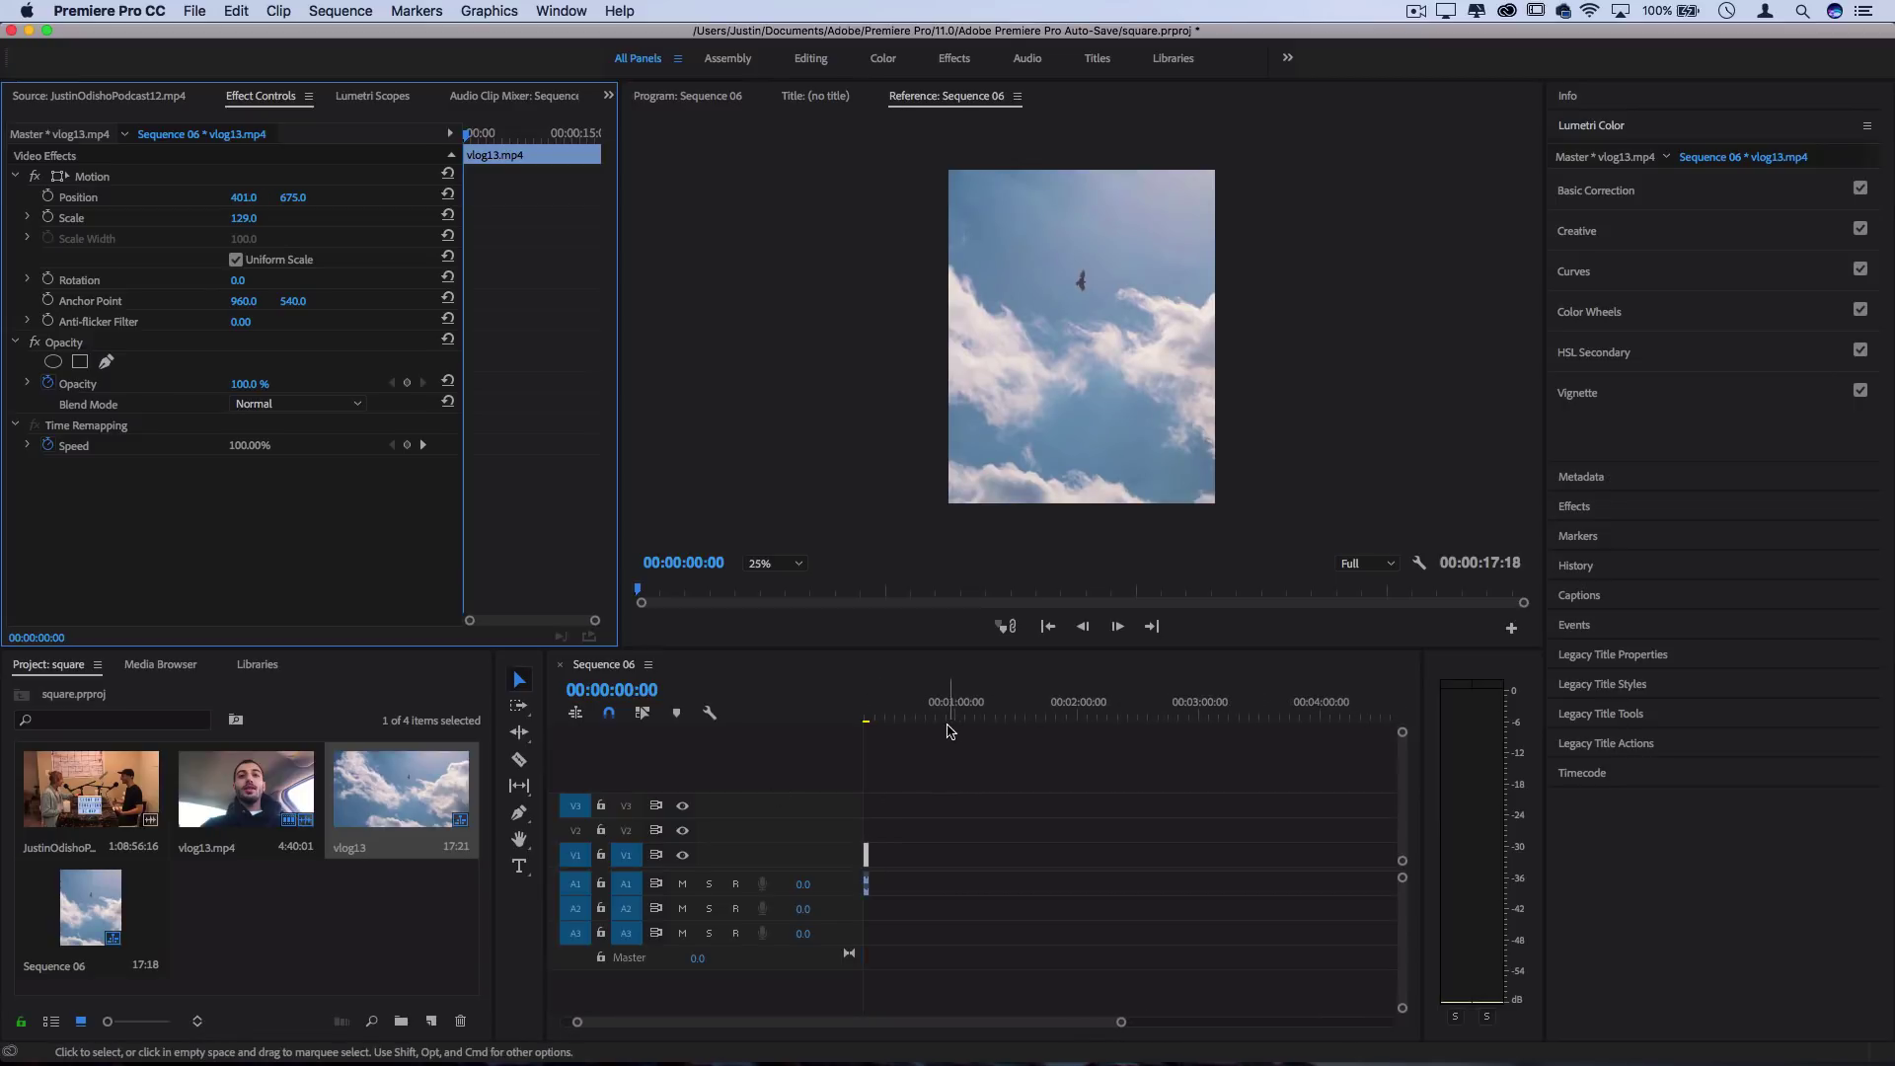
left_click(948, 730)
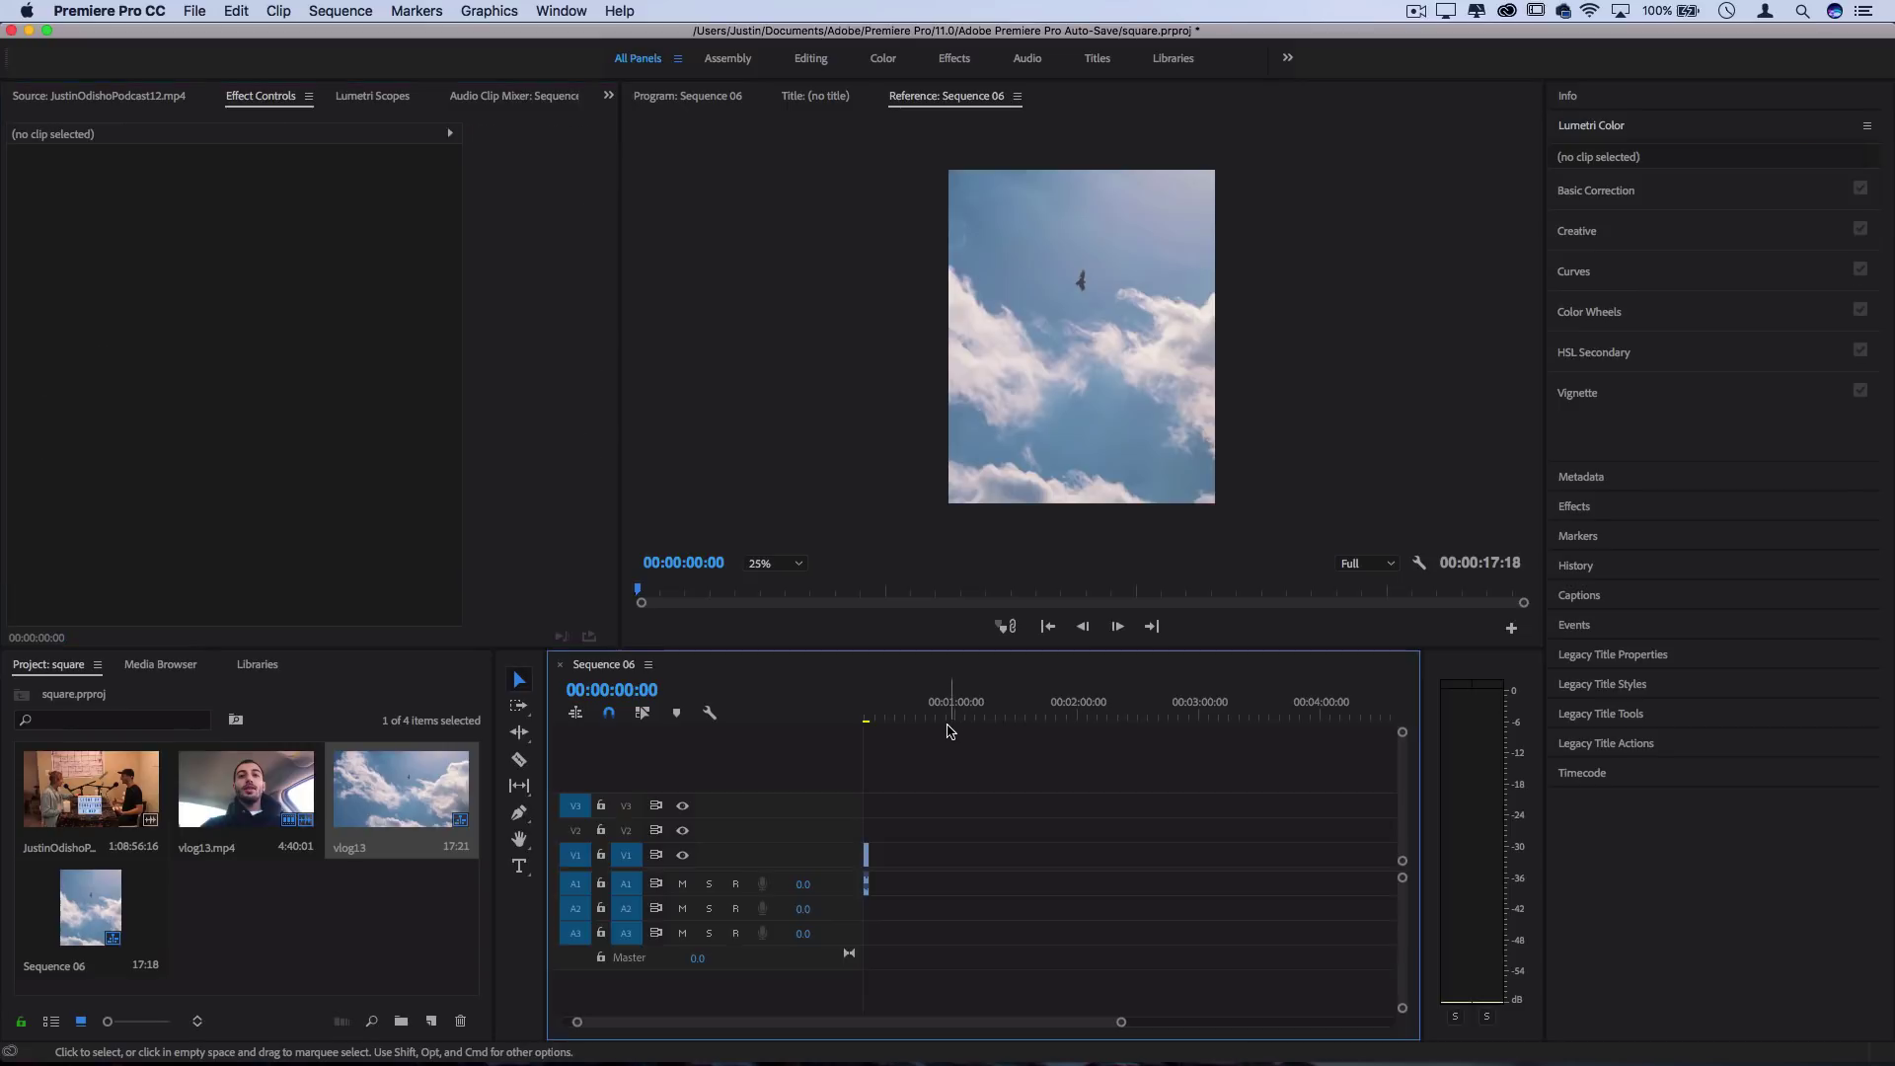
scroll(858, 755, "up", 4)
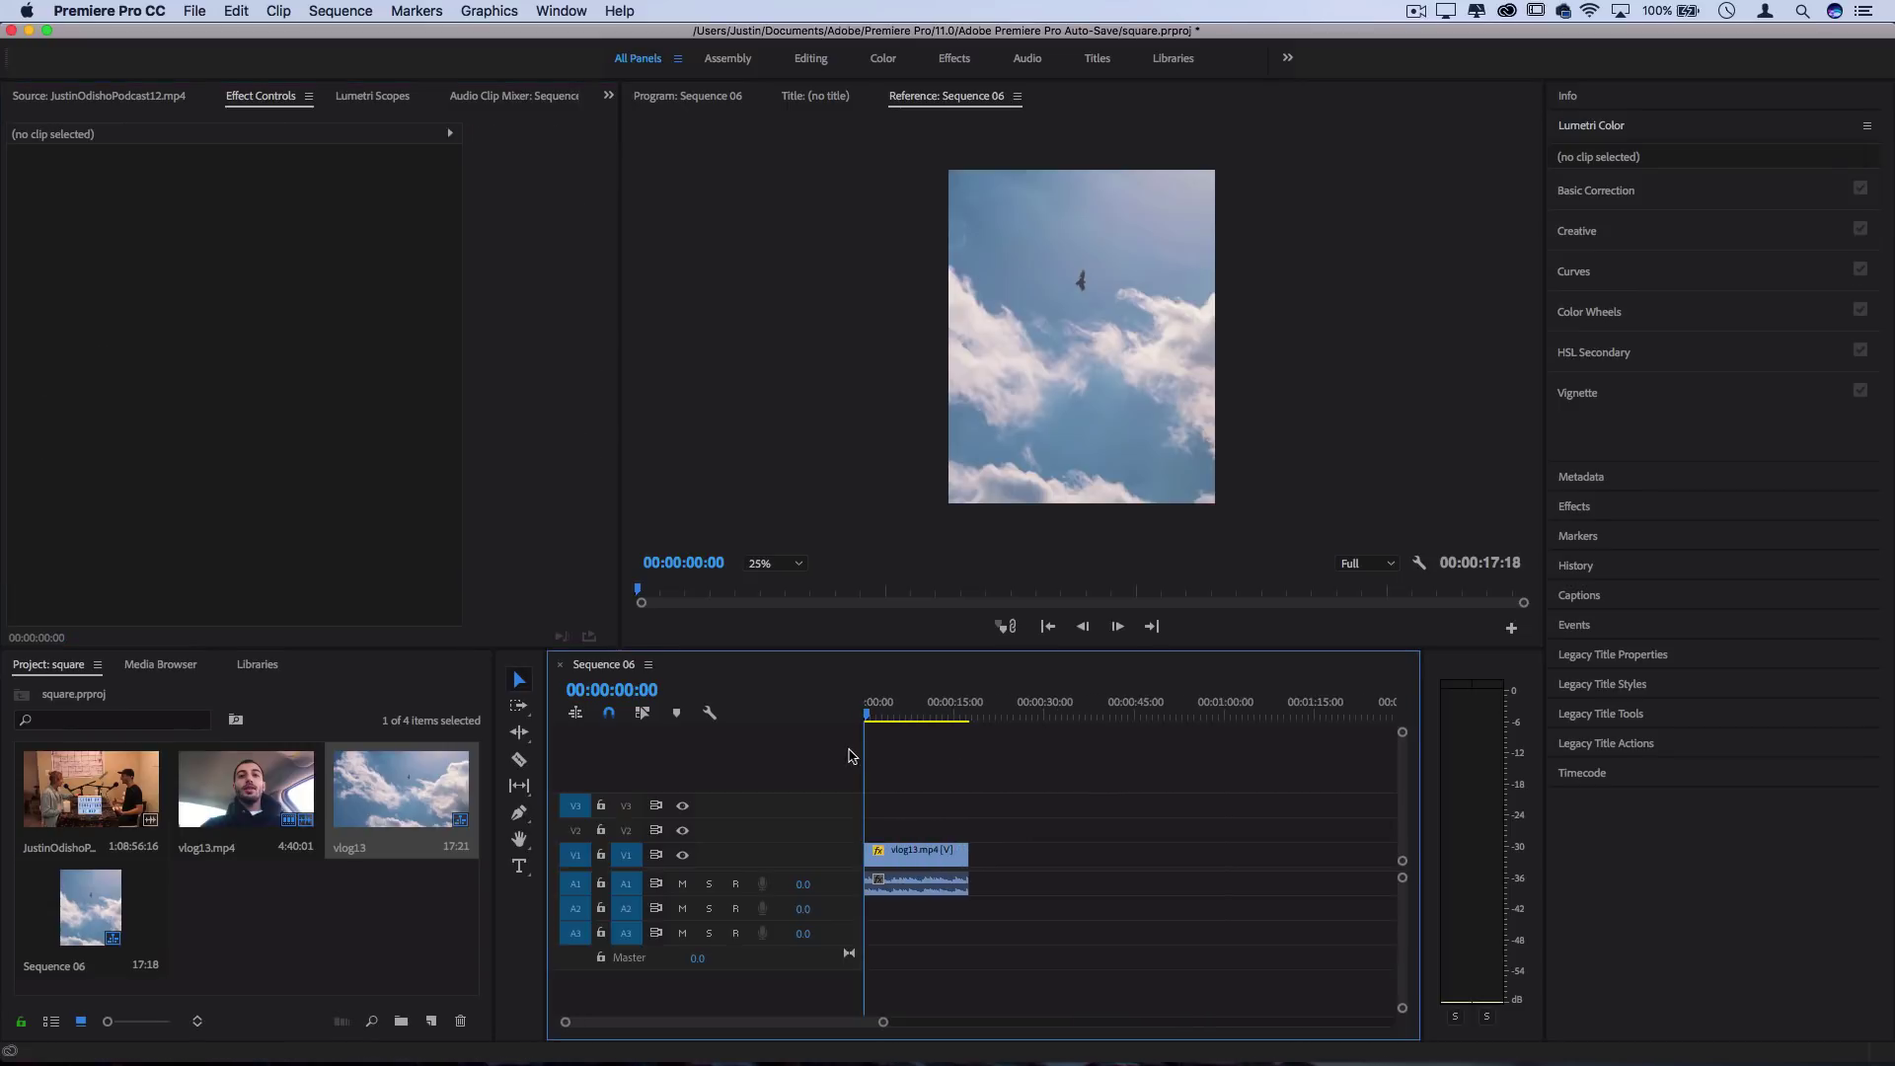
left_click(897, 707)
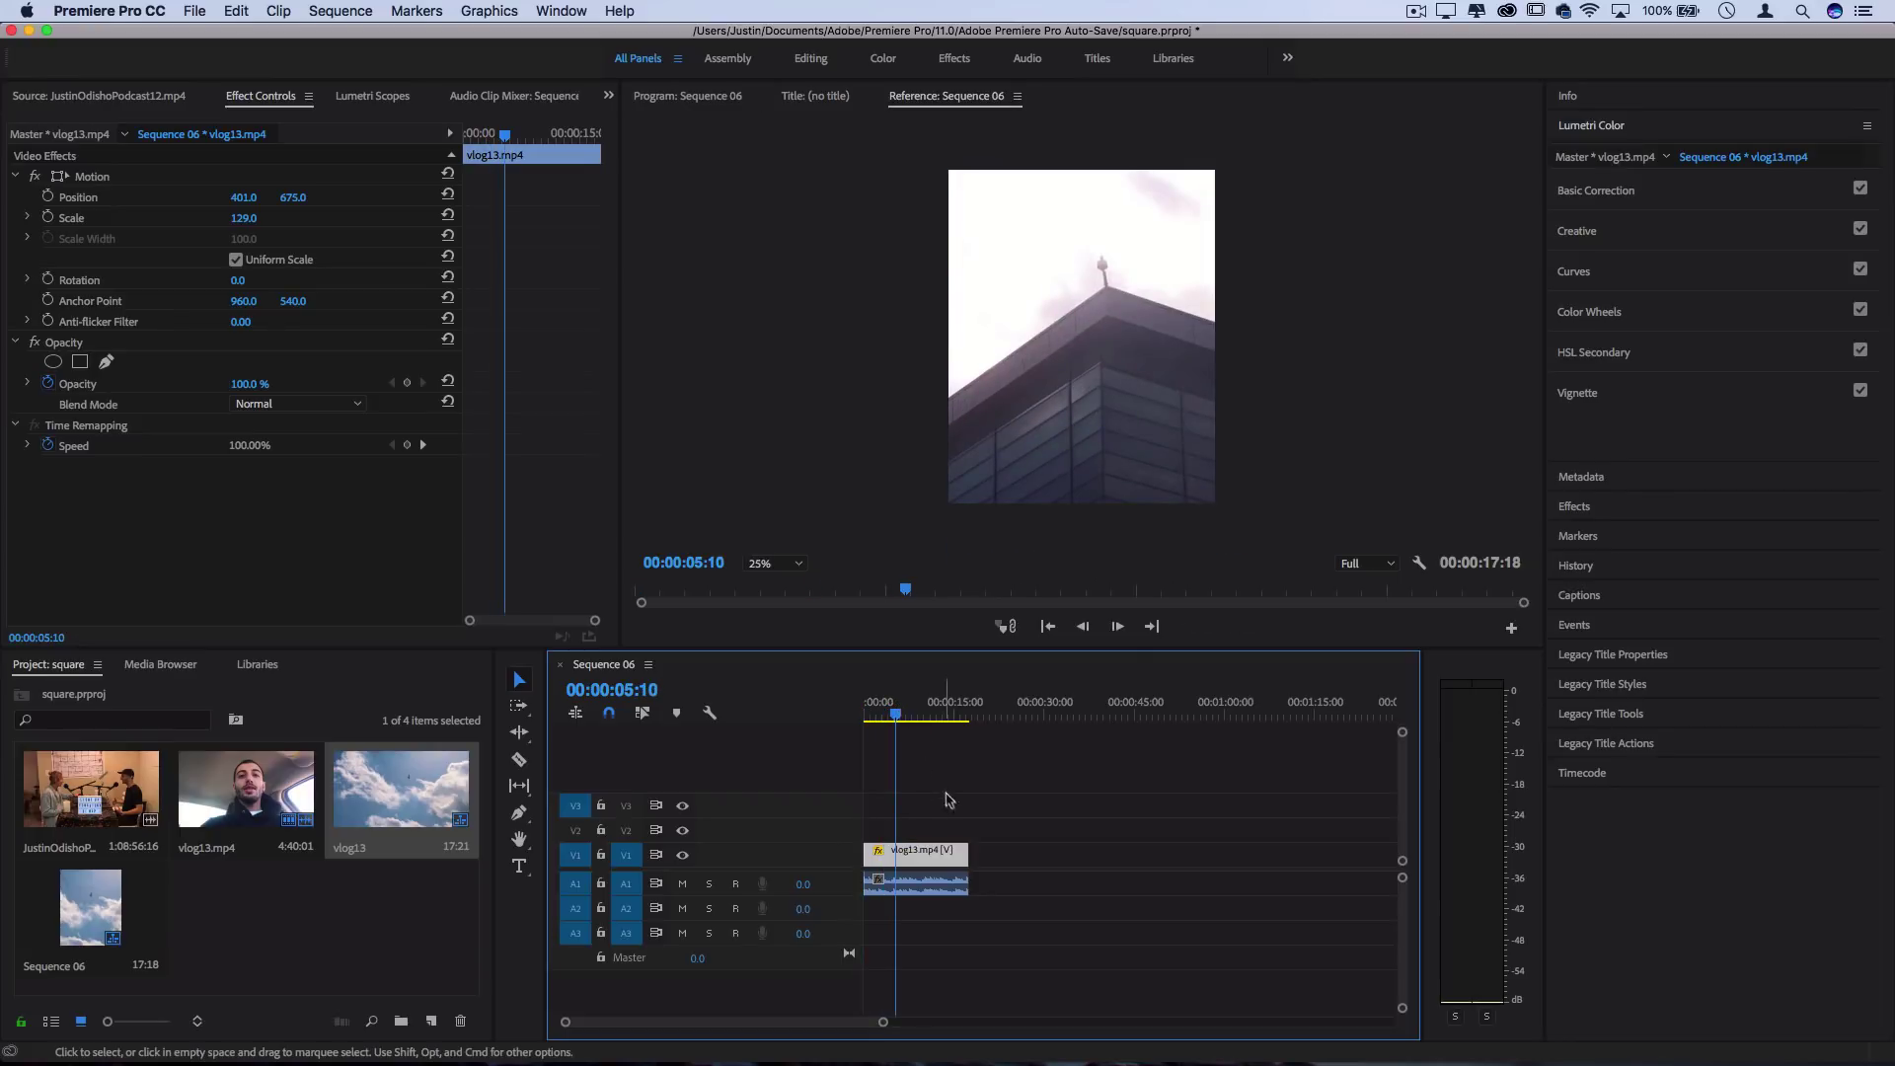
key("Home")
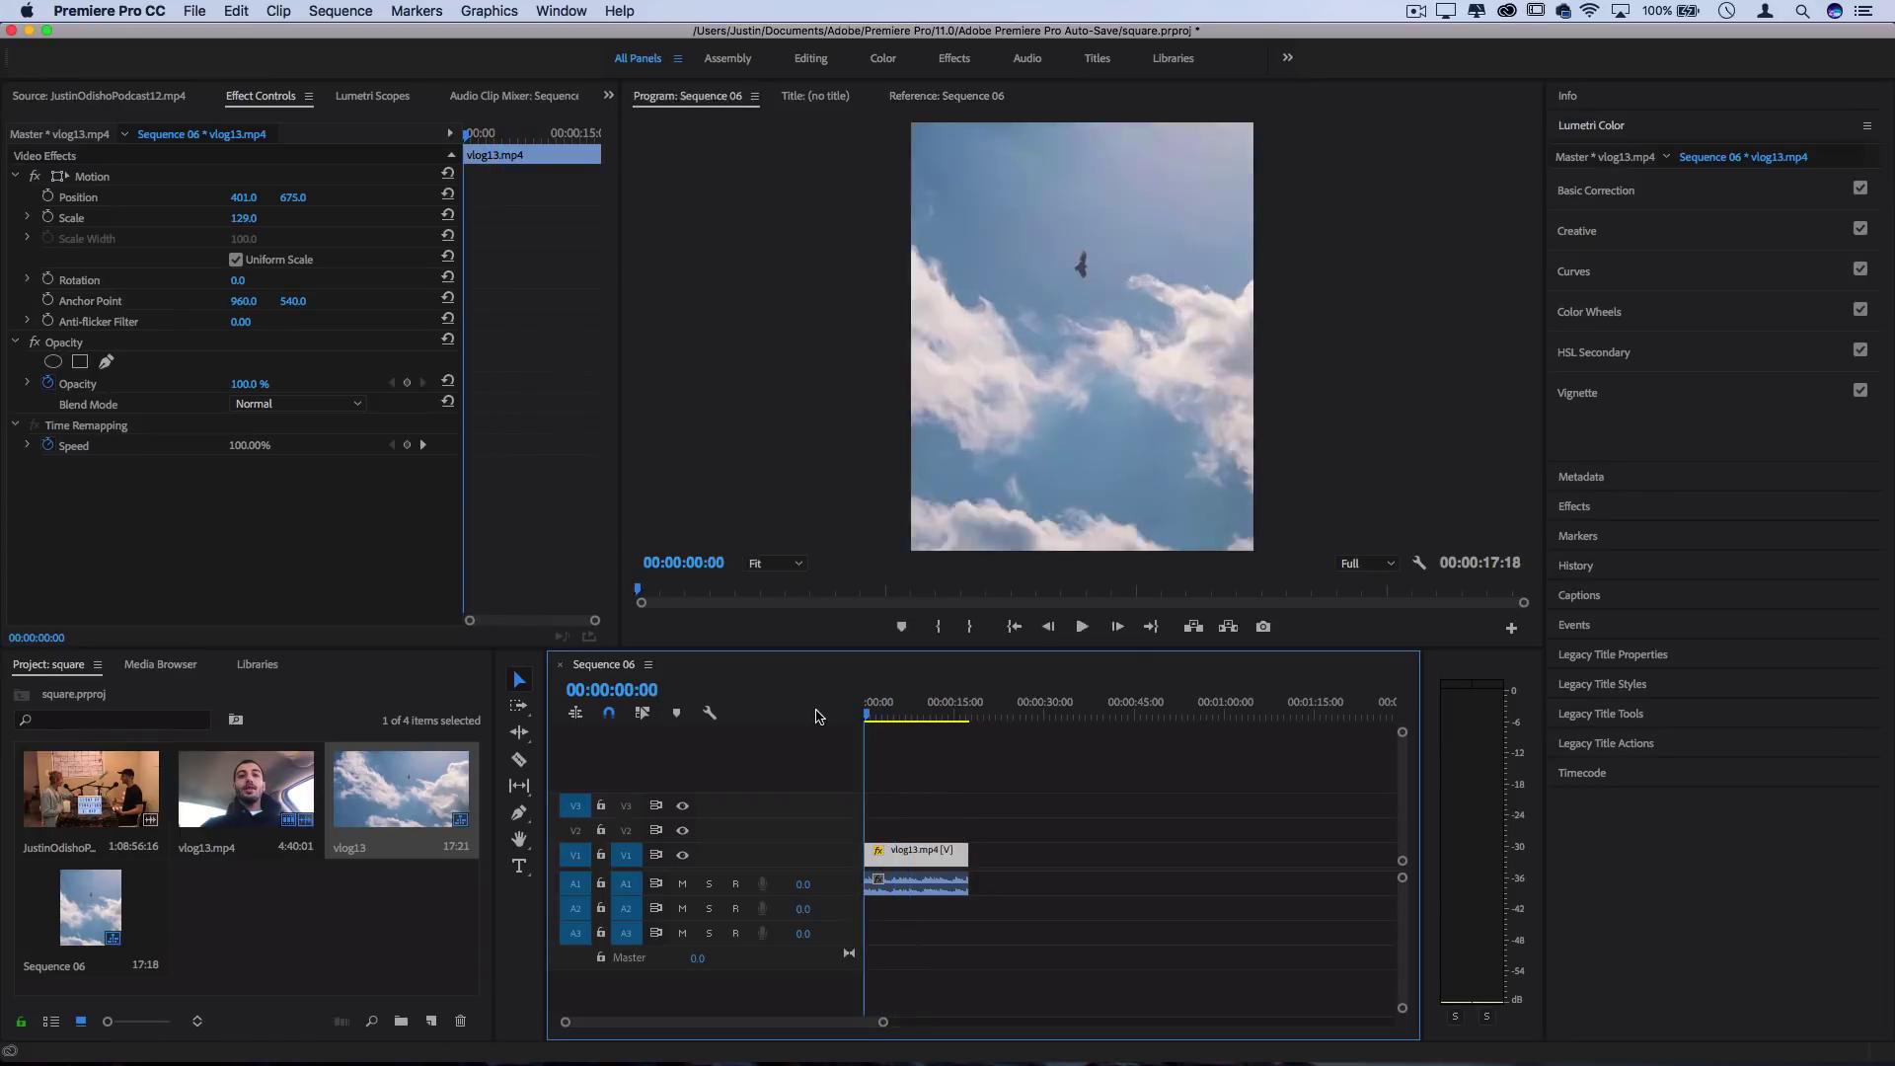
key("space")
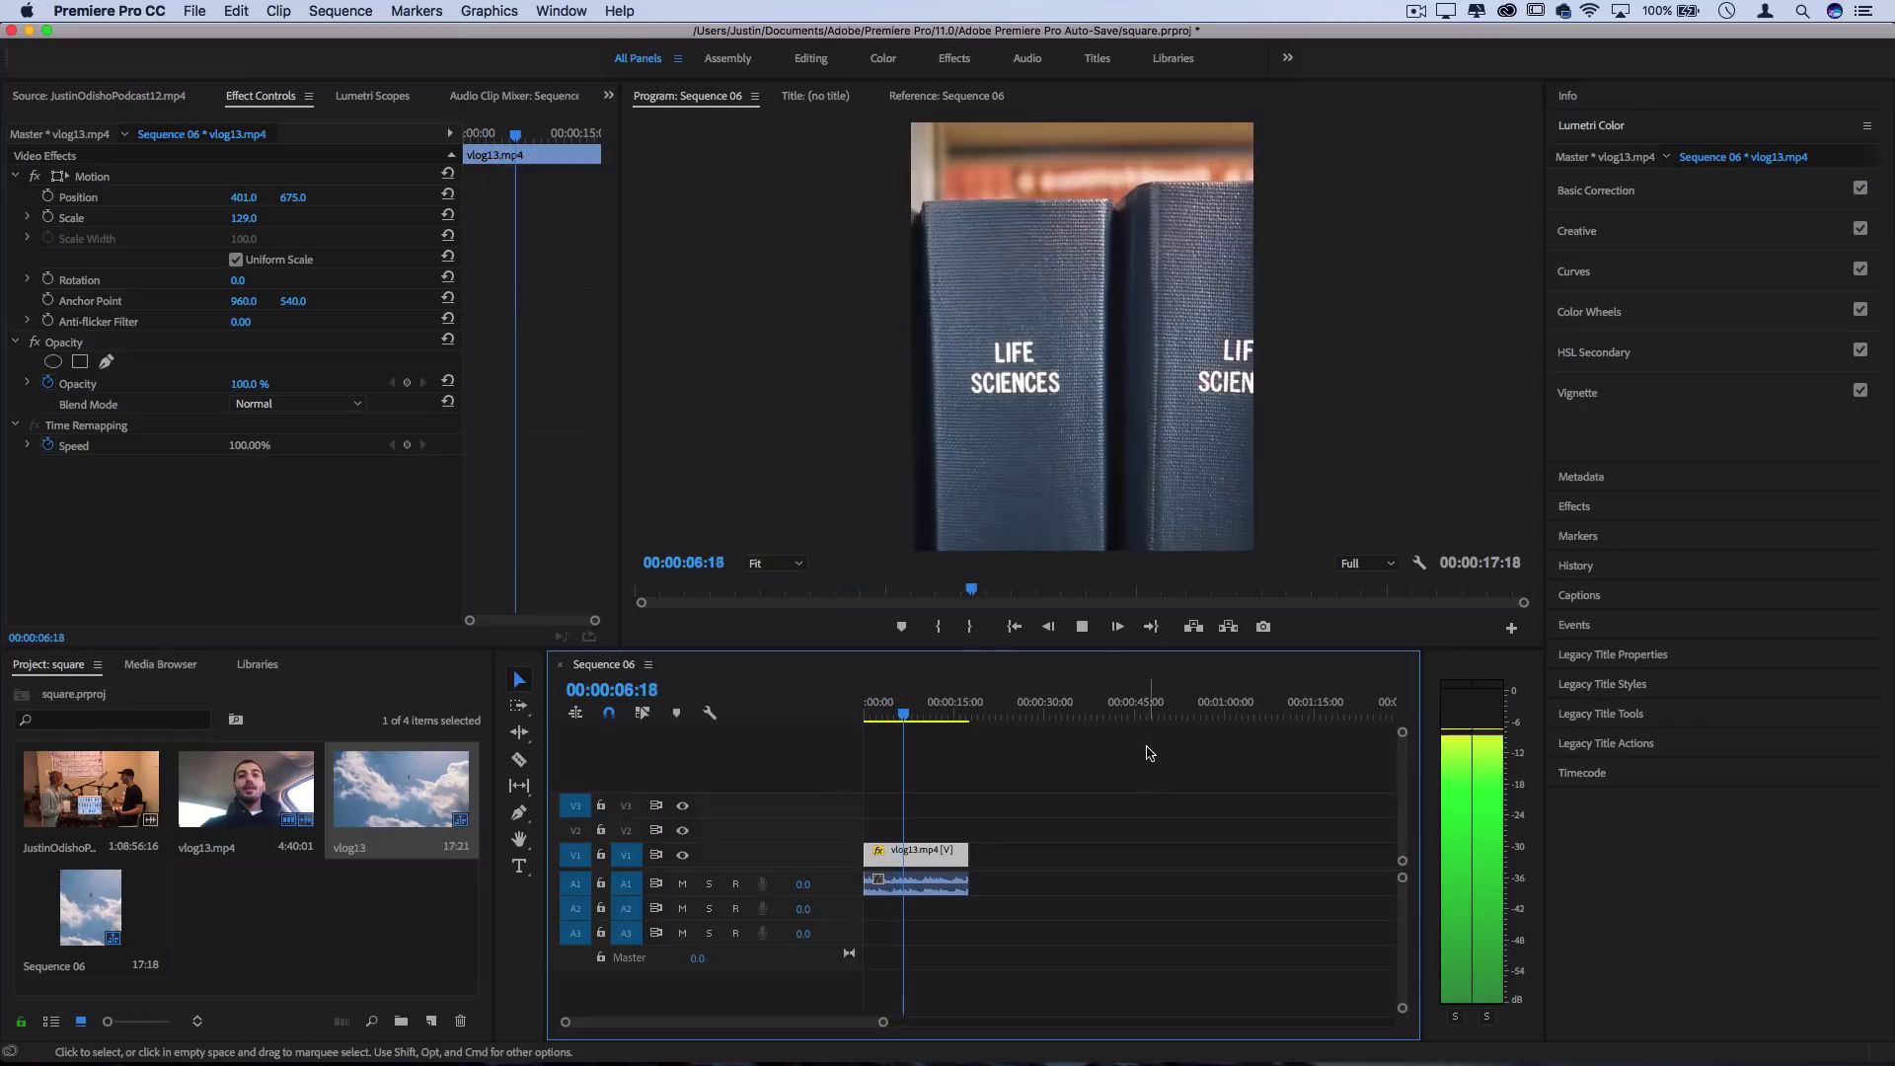
key("space")
left_click(194, 11)
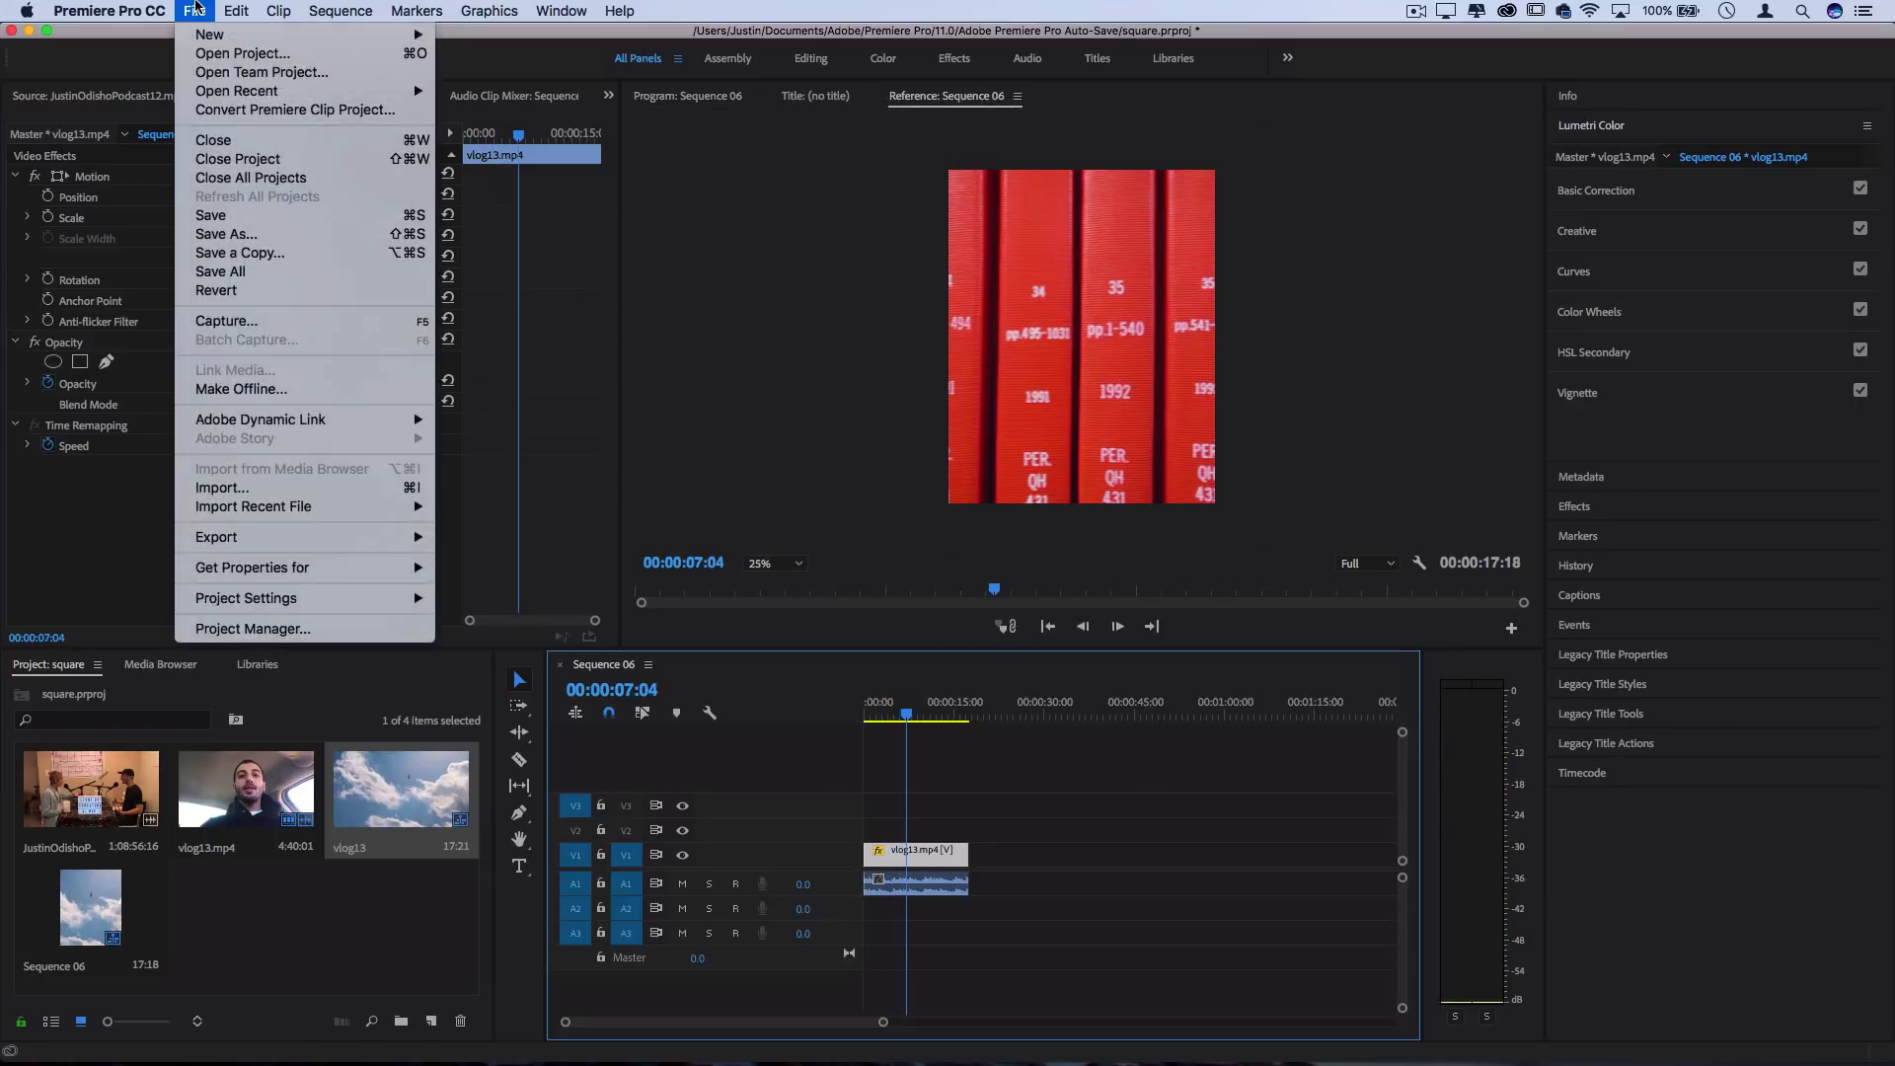
mouse_move(297, 536)
left_click(489, 537)
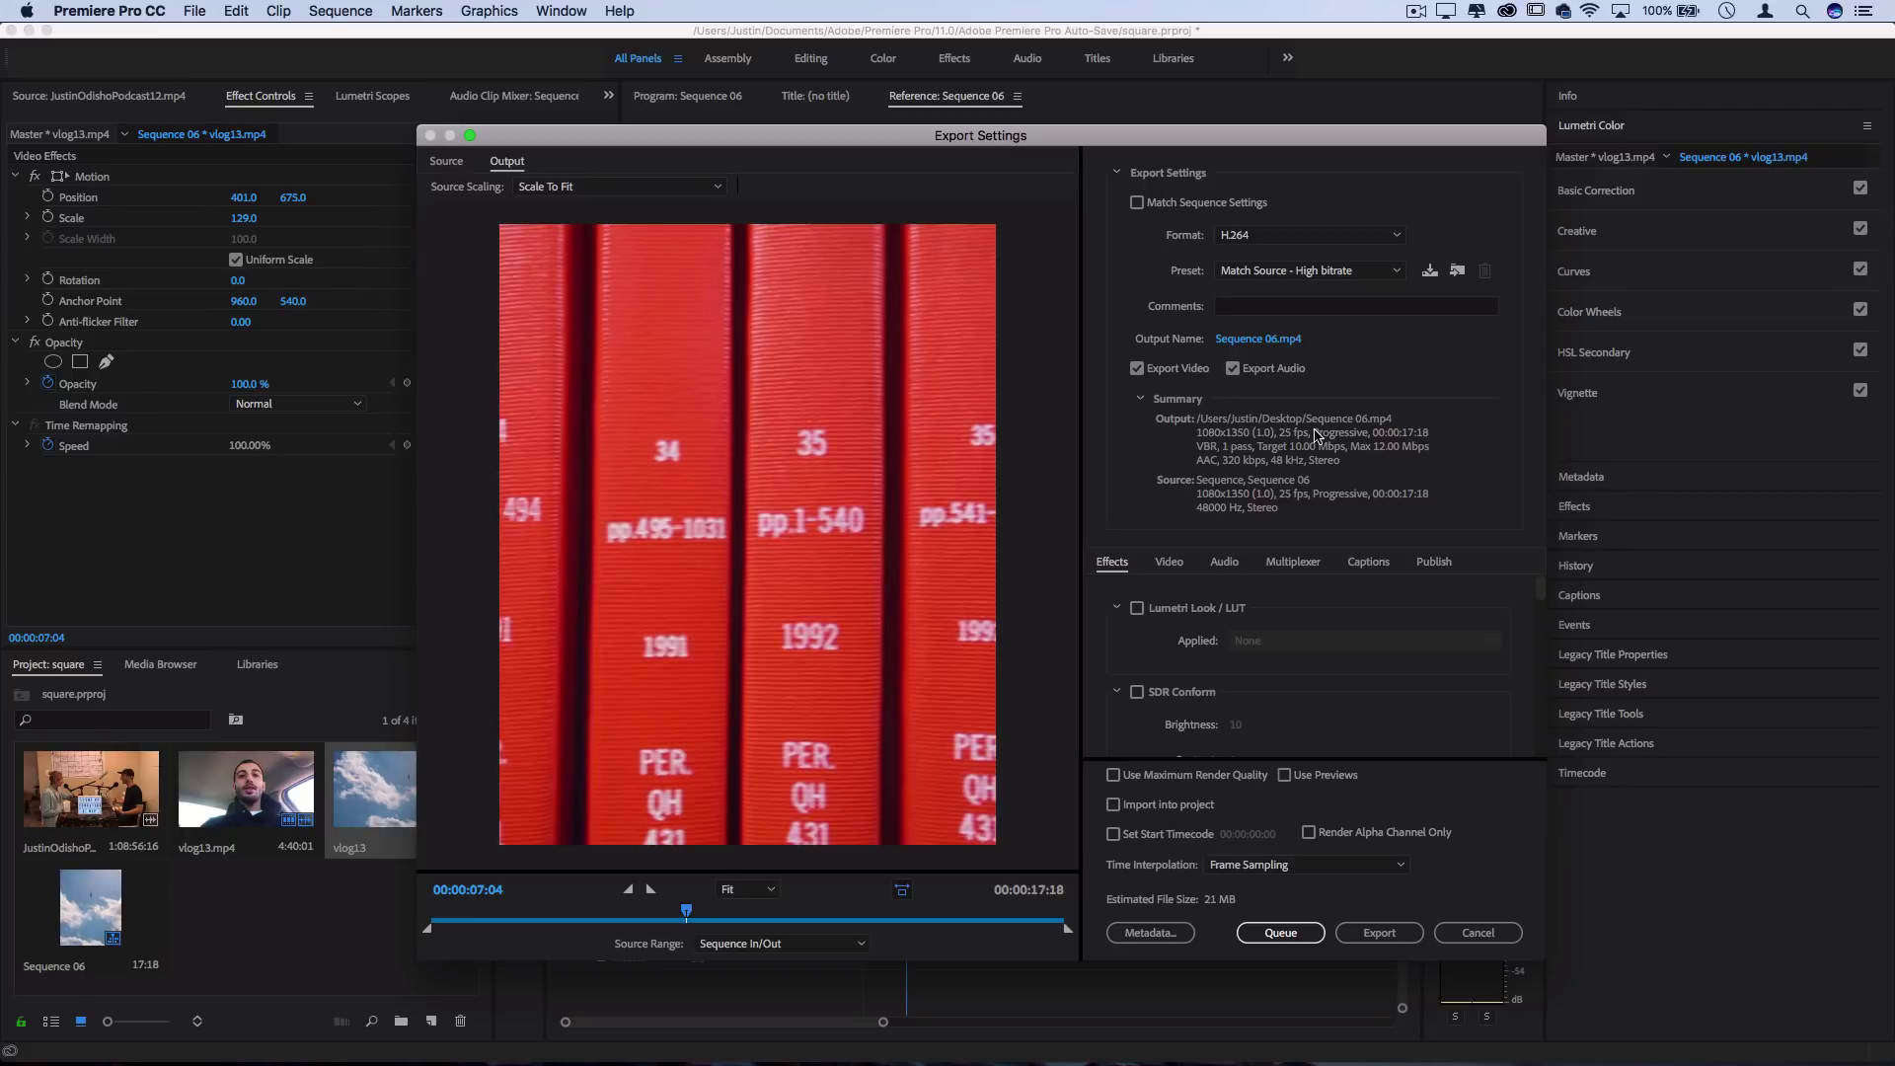
left_click(1480, 933)
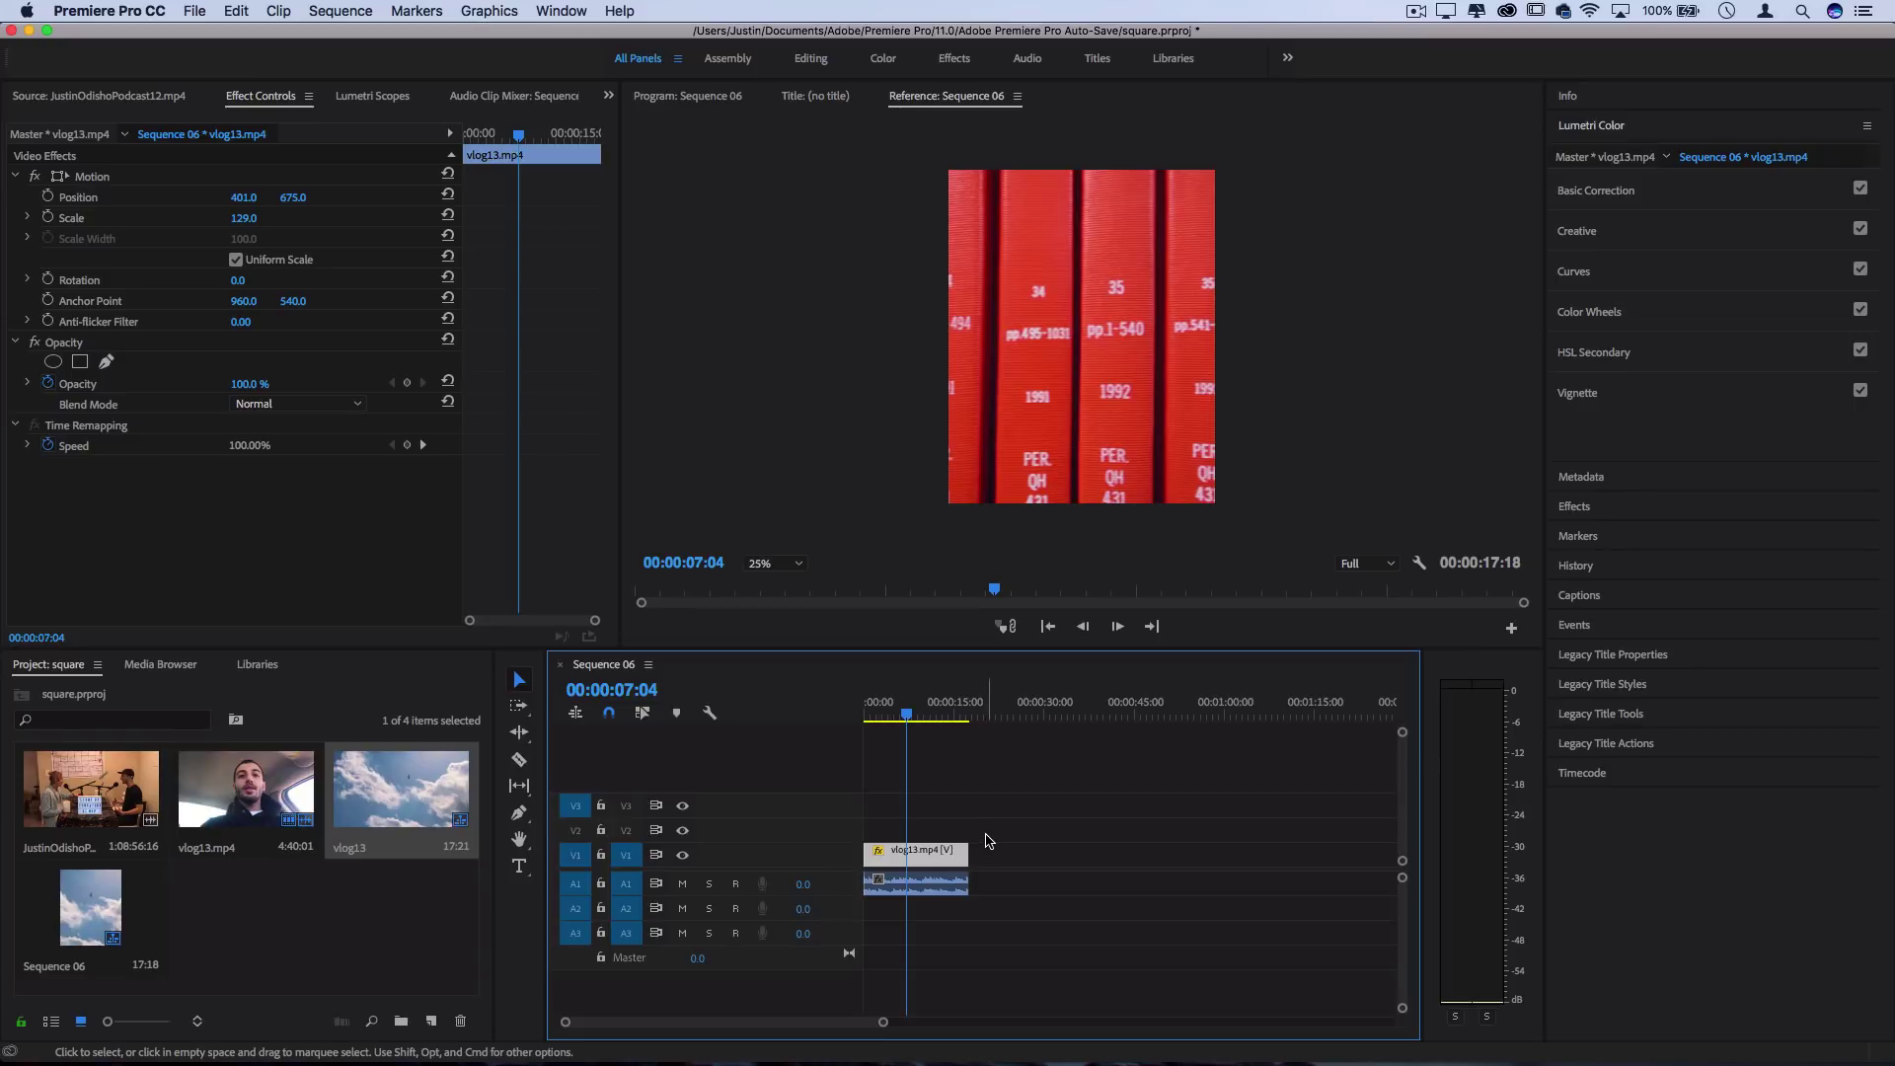
Step: Create a 1080 x 1080 square sequence and drop the podcast clip at its start
left_click(194, 11)
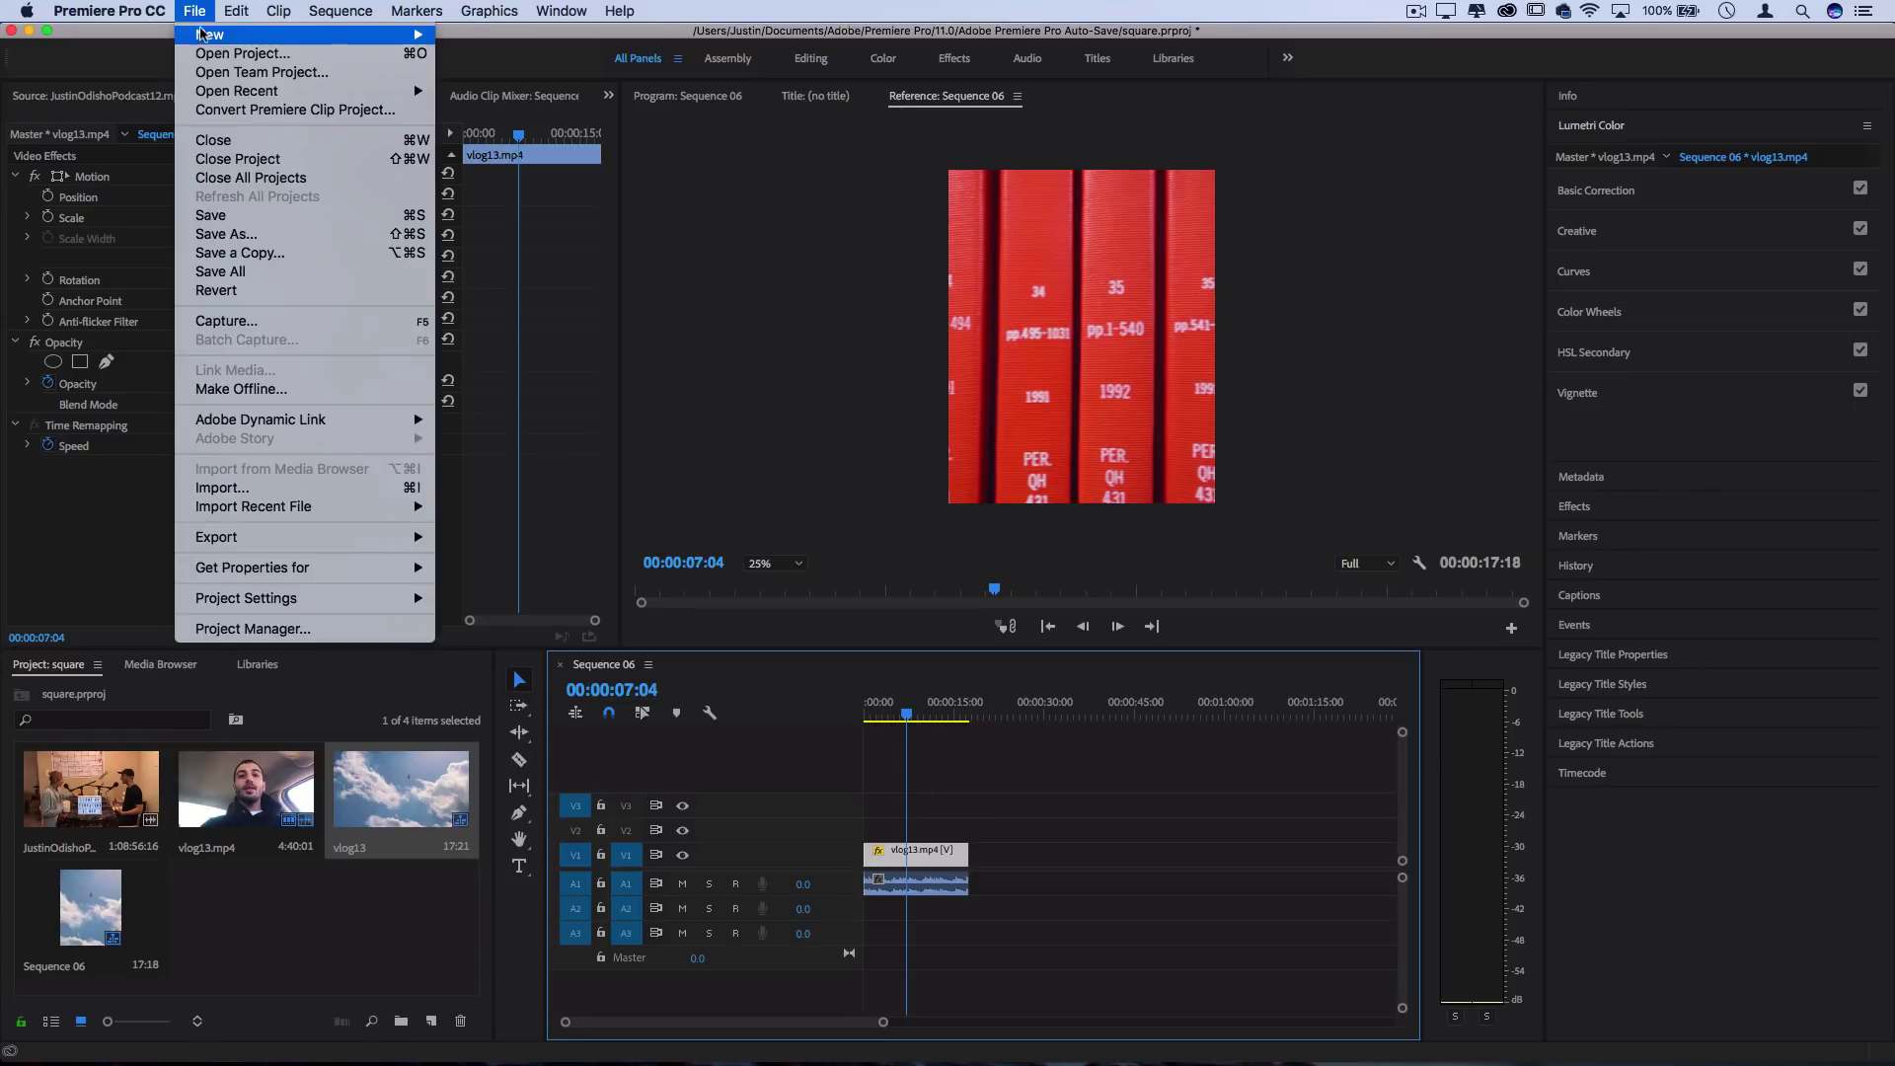
mouse_move(227, 35)
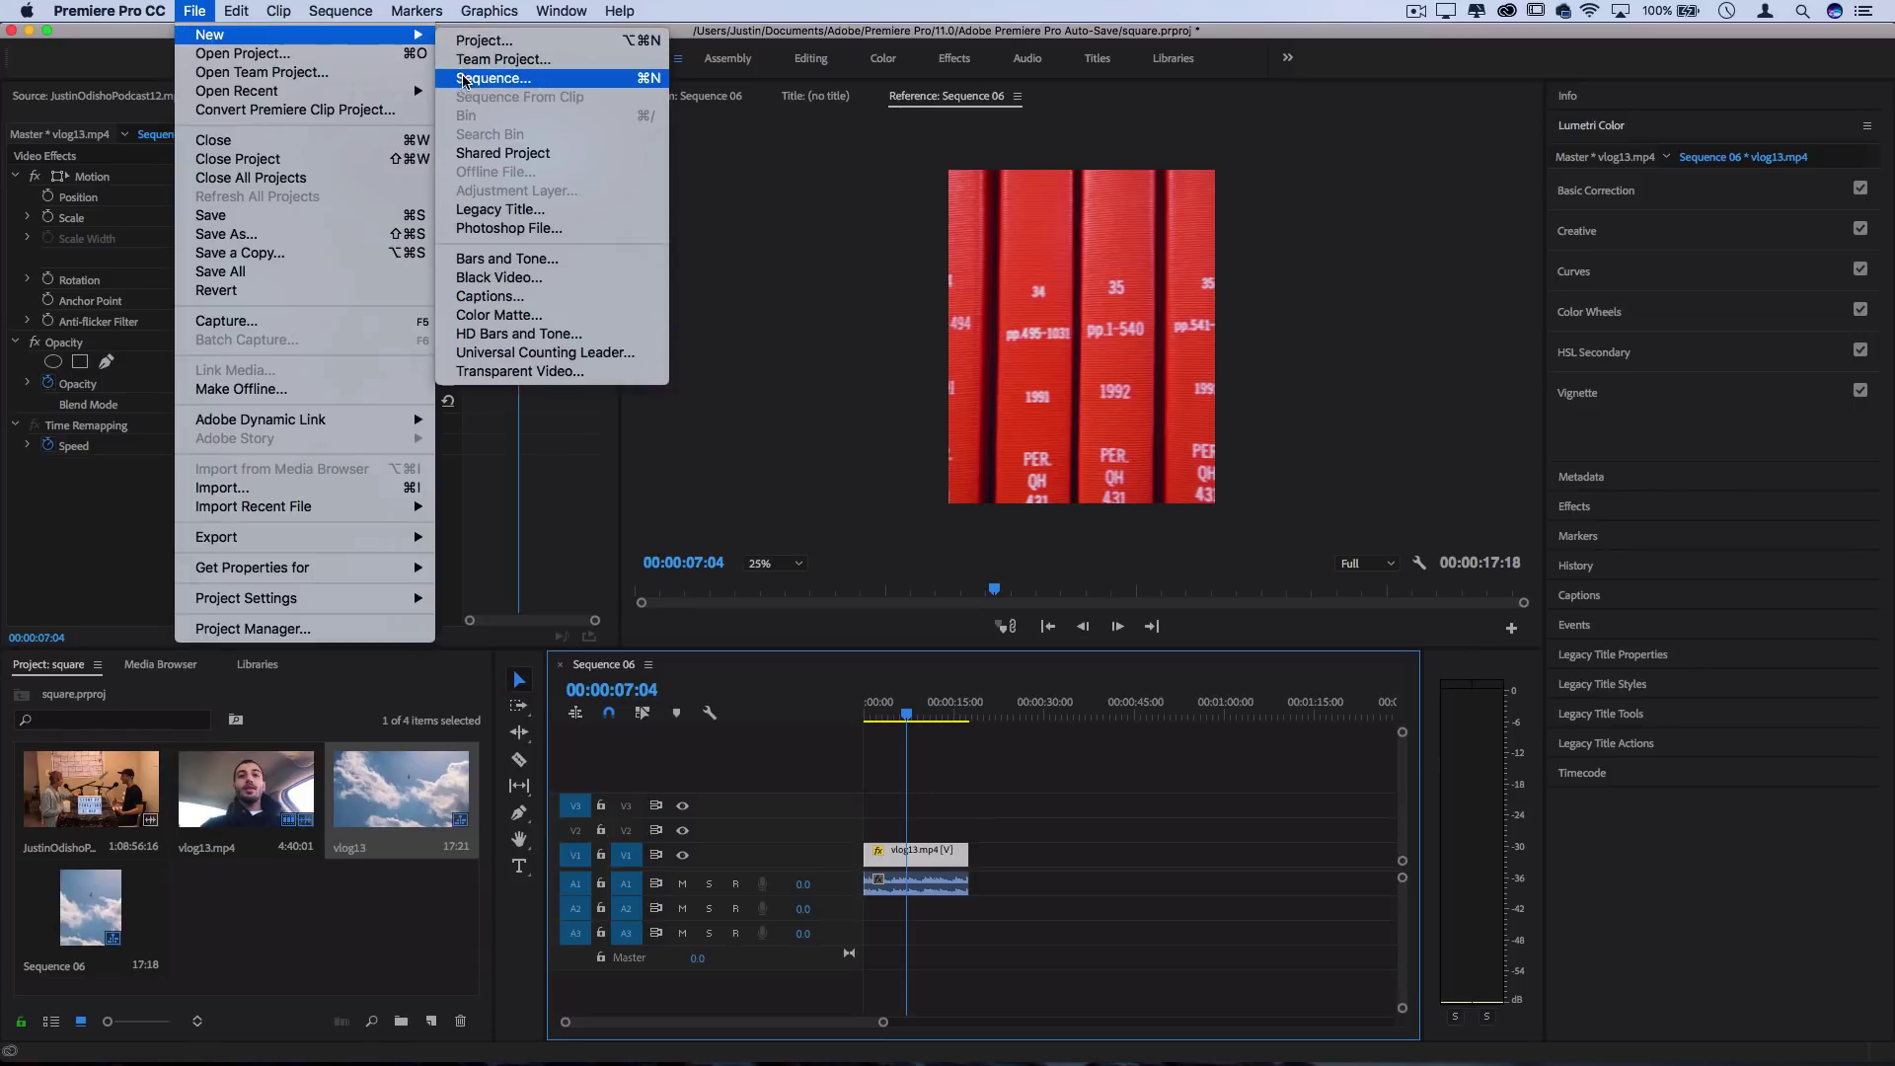
left_click(494, 78)
left_click(741, 241)
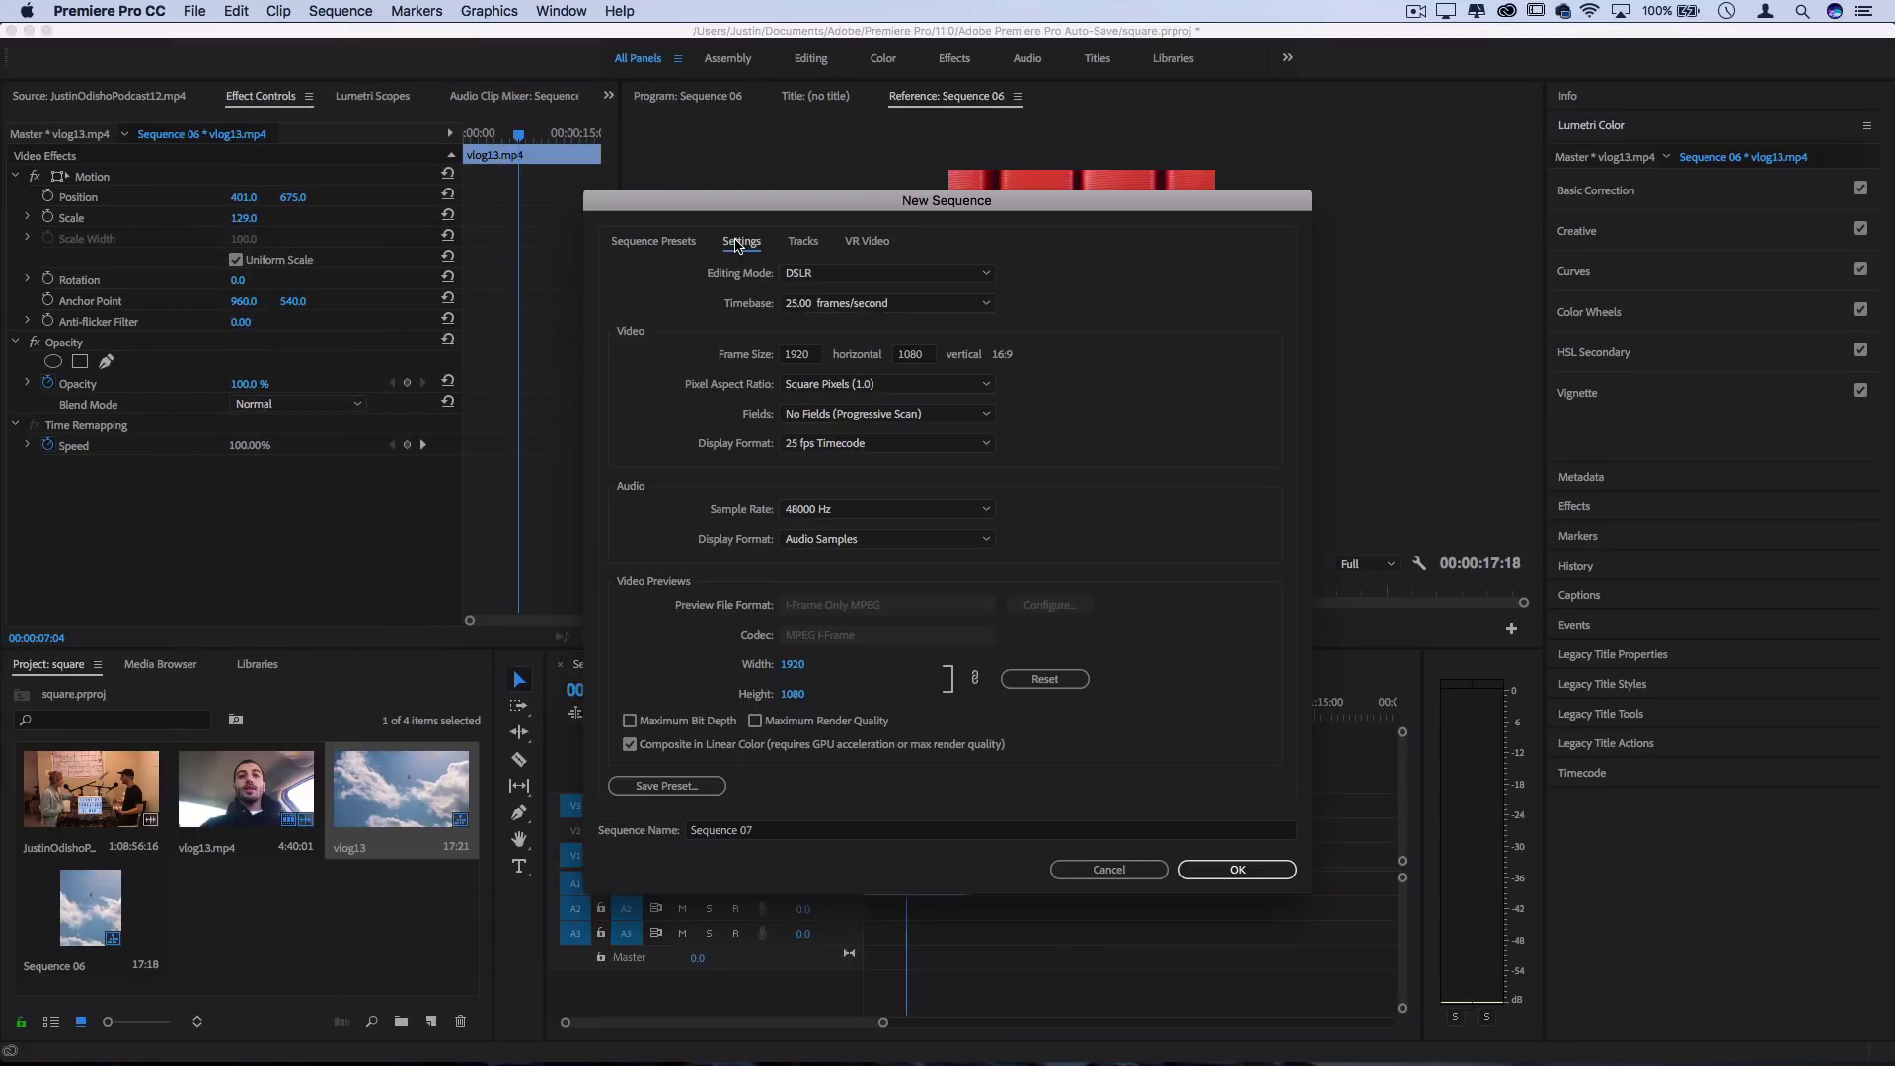
left_click(813, 355)
type("10")
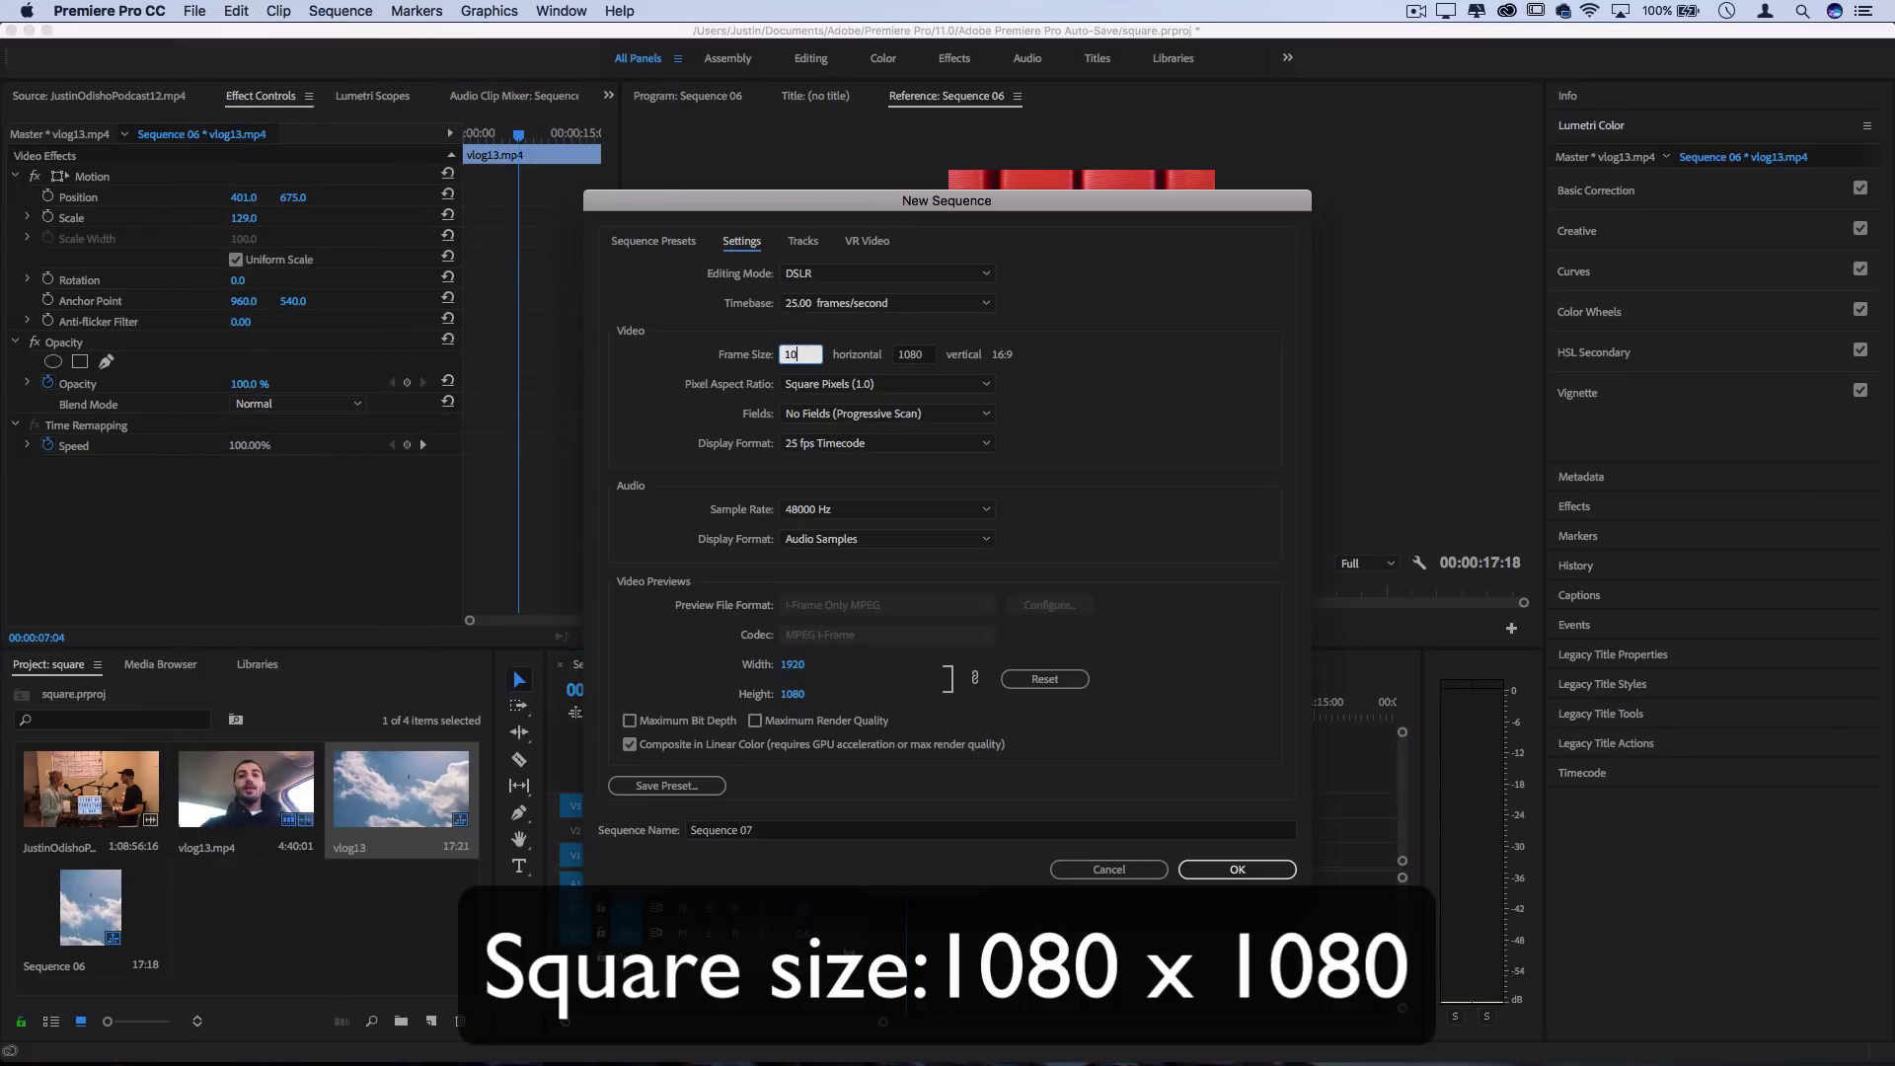
type("80")
left_click(1115, 411)
left_click(1238, 868)
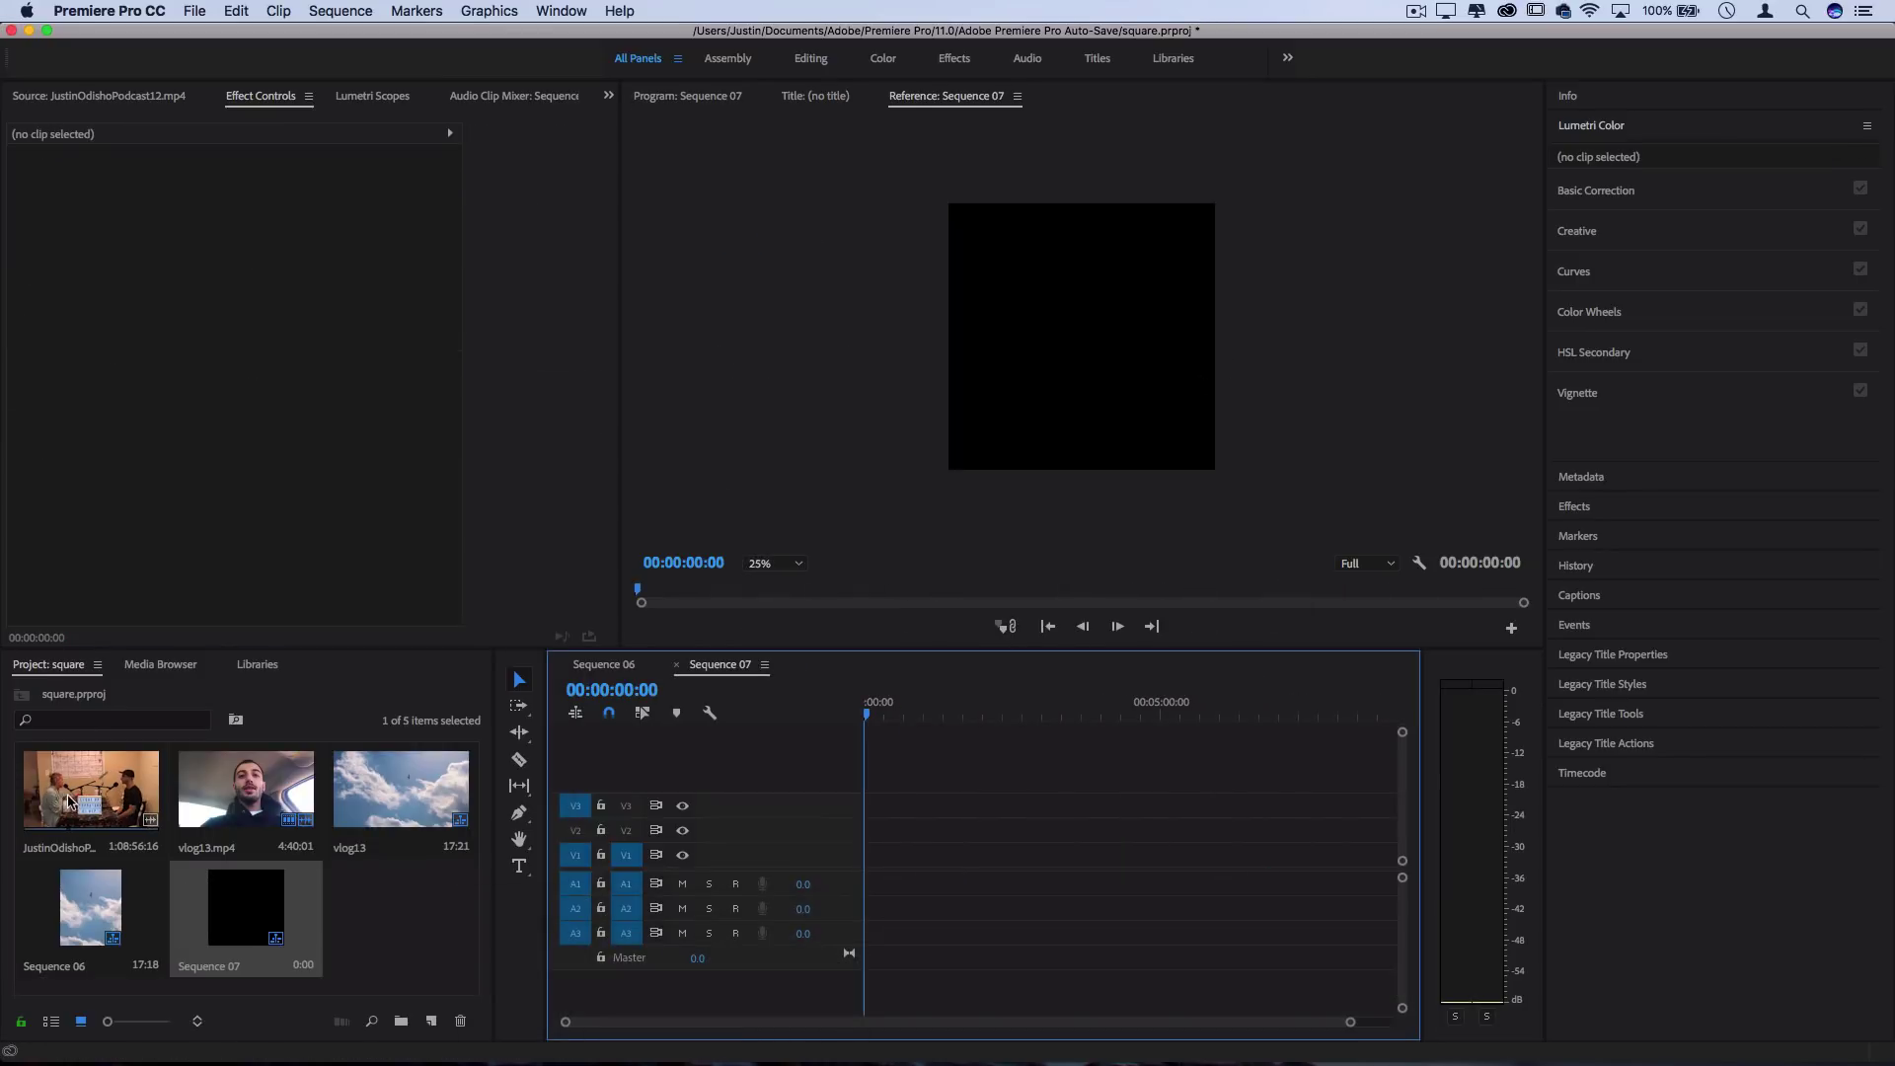
left_click_drag(74, 798, 786, 860)
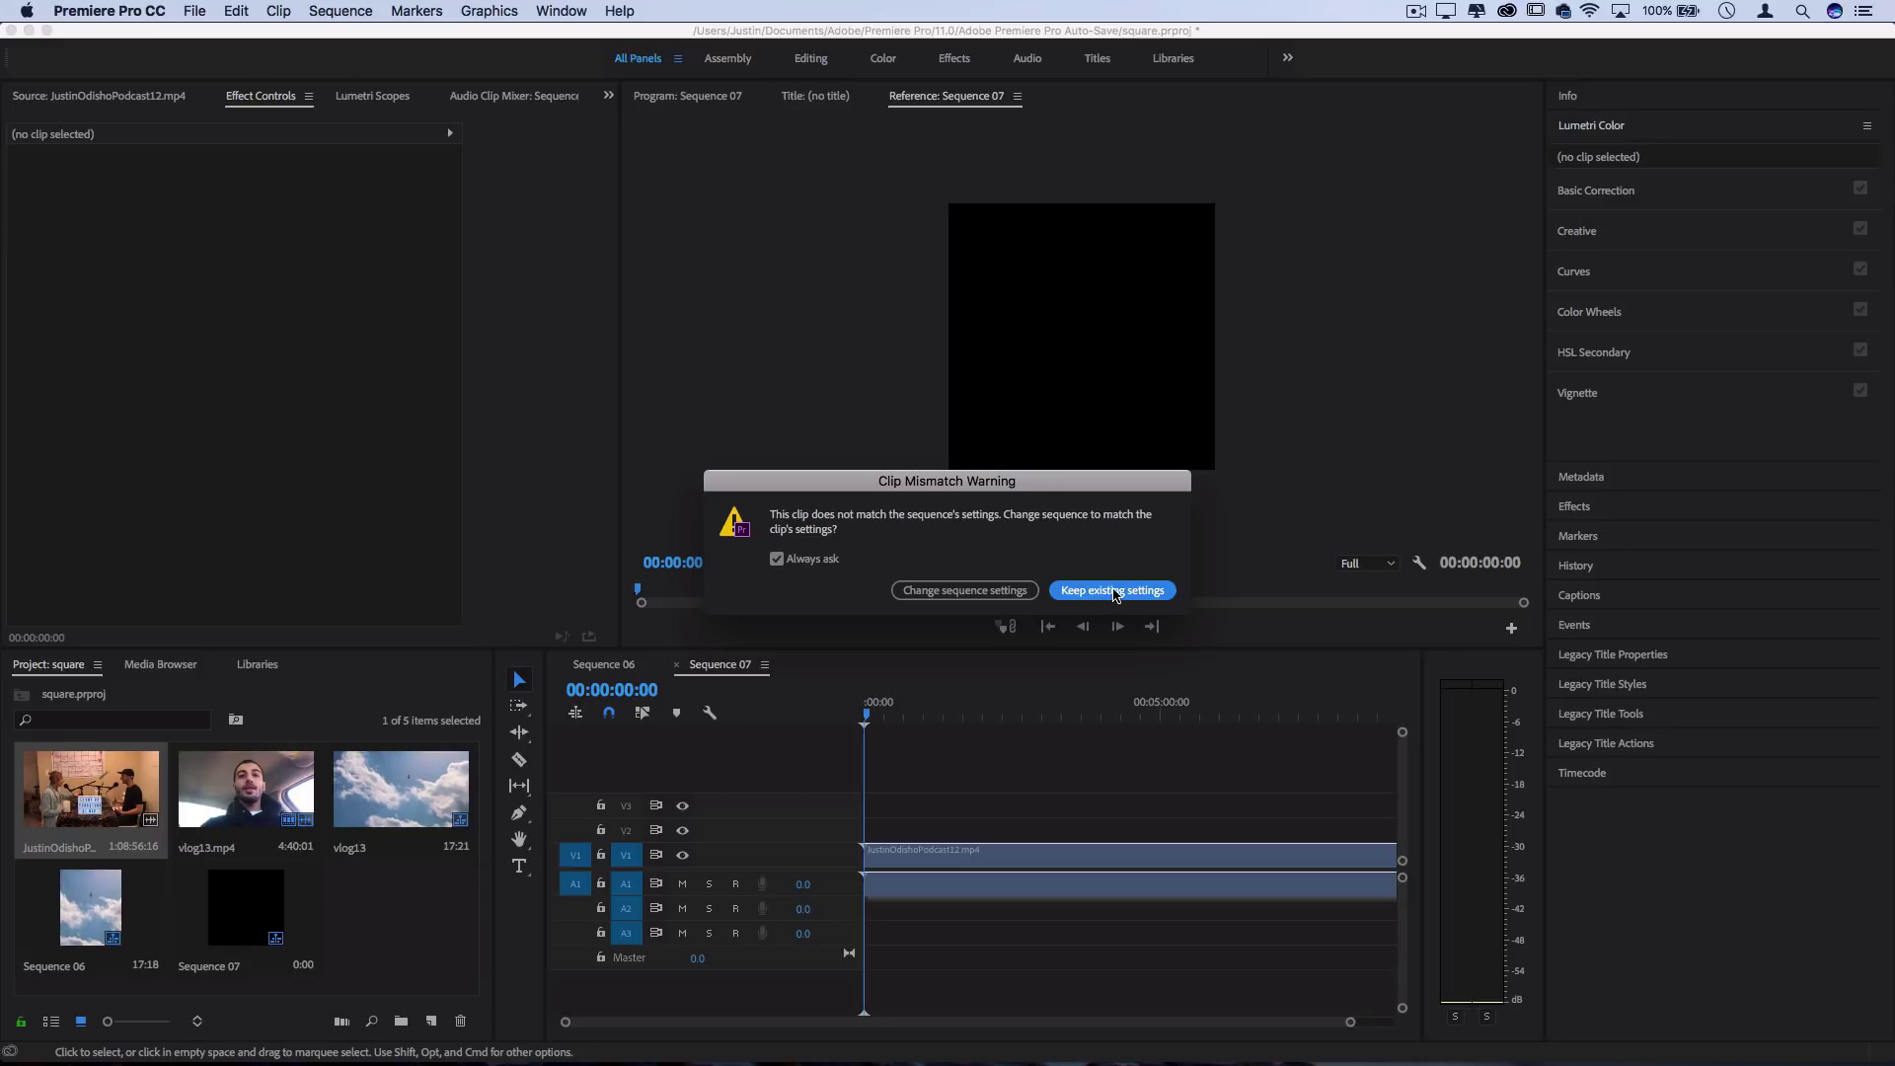
Step: Keep the square settings, scale the podcast clip to 57, and move it to track V3
left_click(1114, 590)
left_click(933, 855)
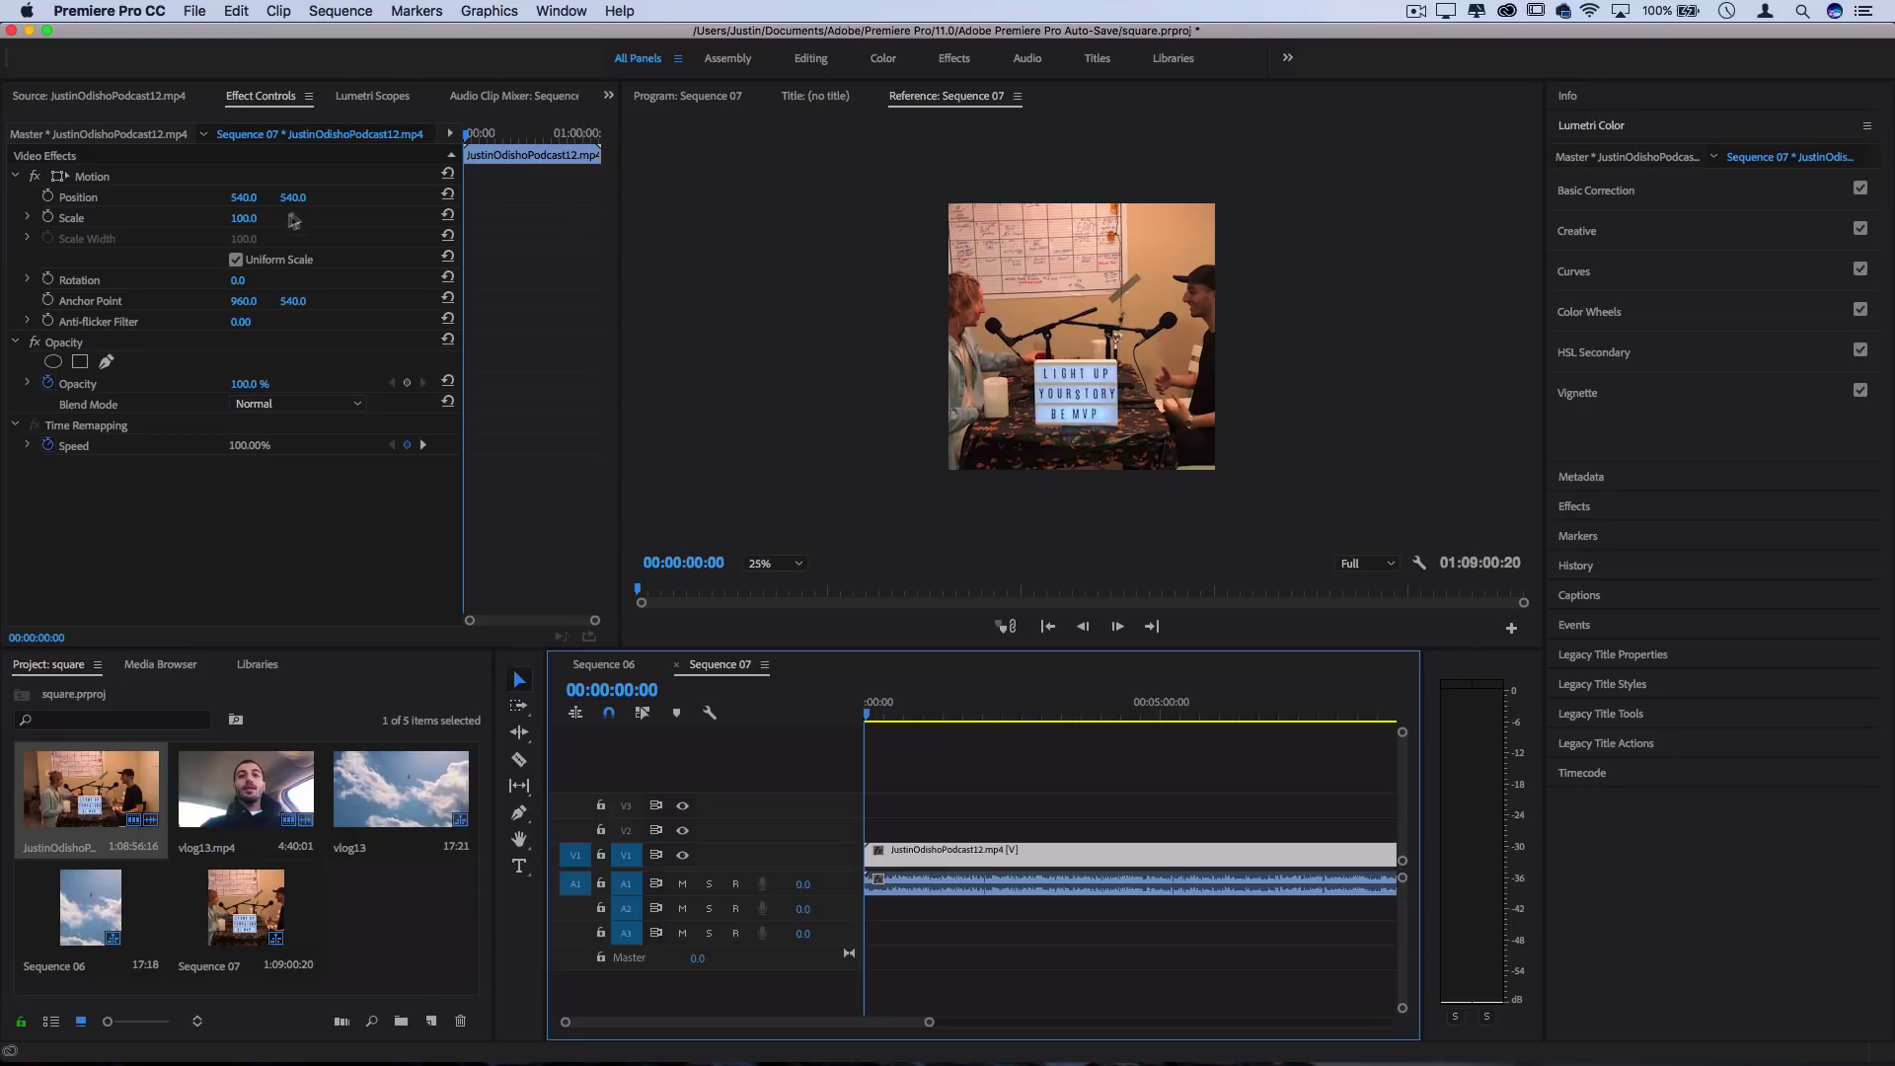
mouse_move(241, 225)
left_mouse_down()
mouse_move(187, 225)
mouse_move(257, 219)
left_mouse_up()
left_click(257, 219)
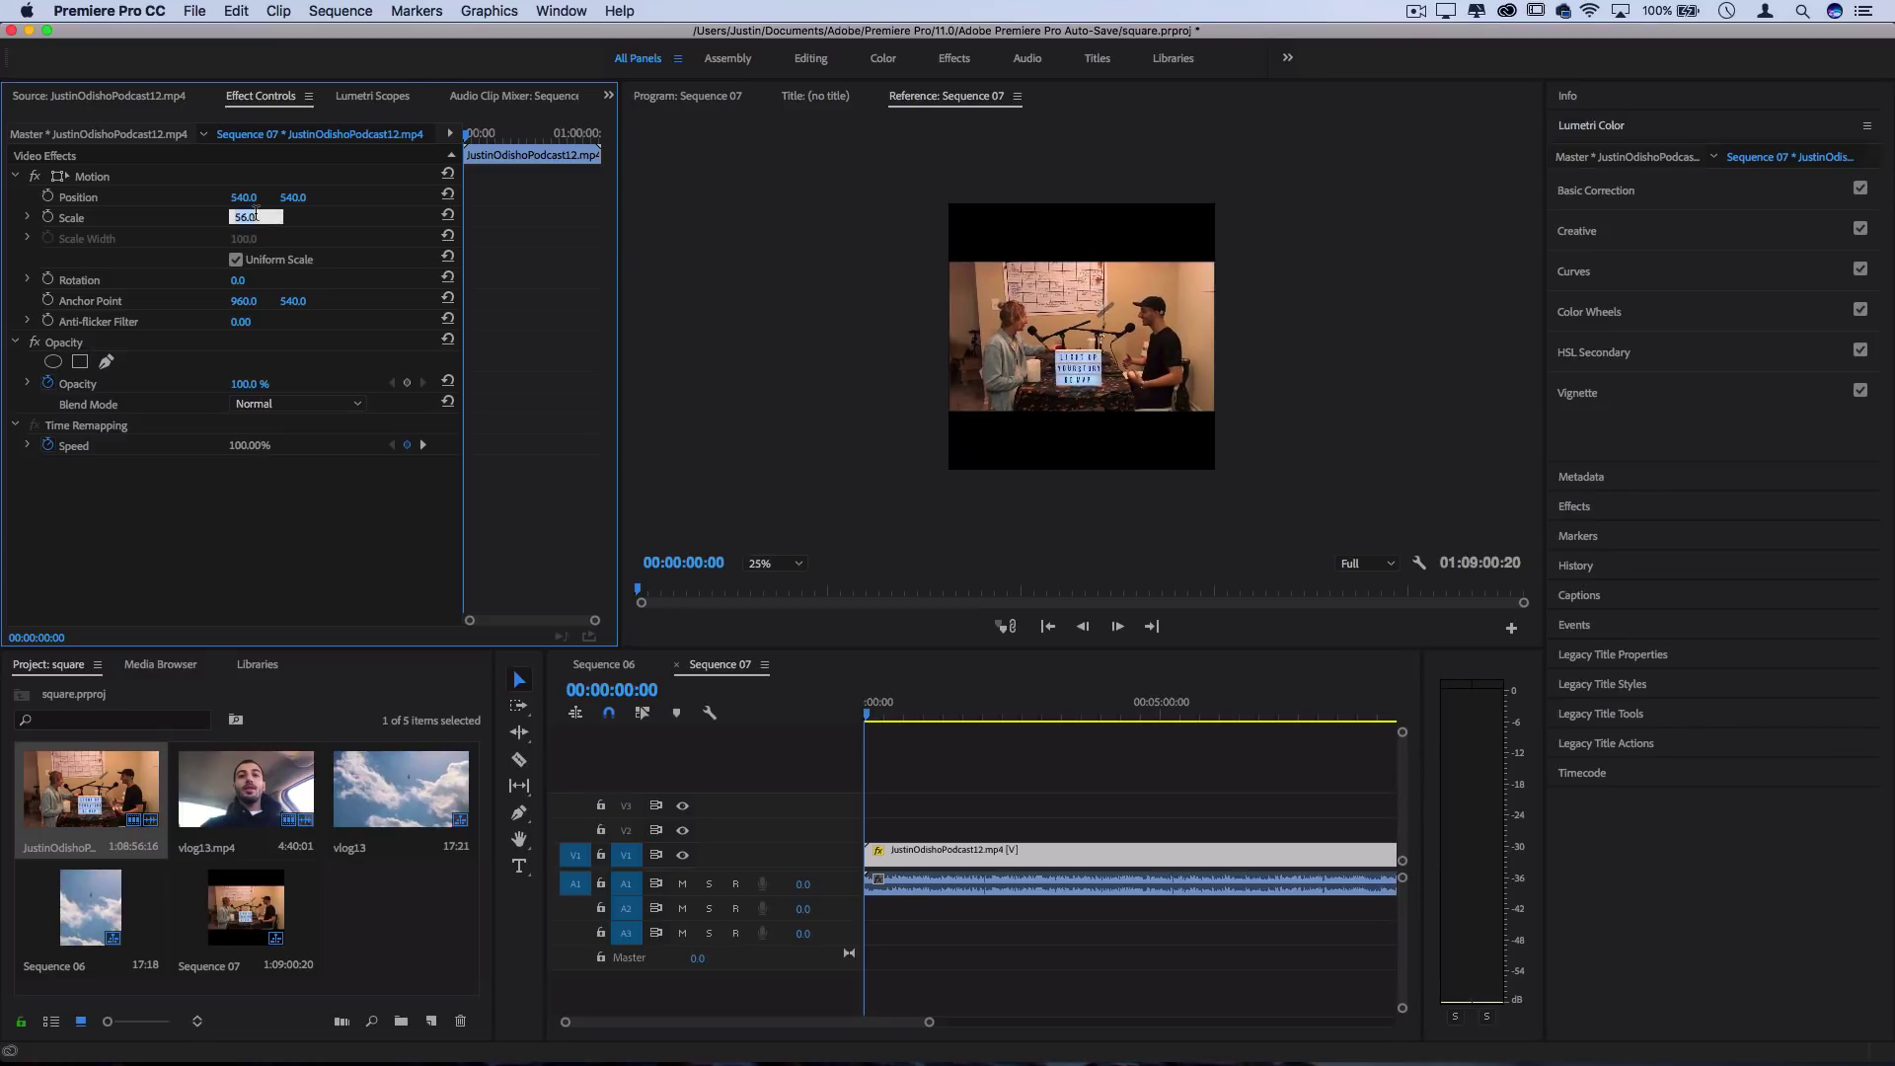
left_click(1125, 160)
key("equal")
key("minus")
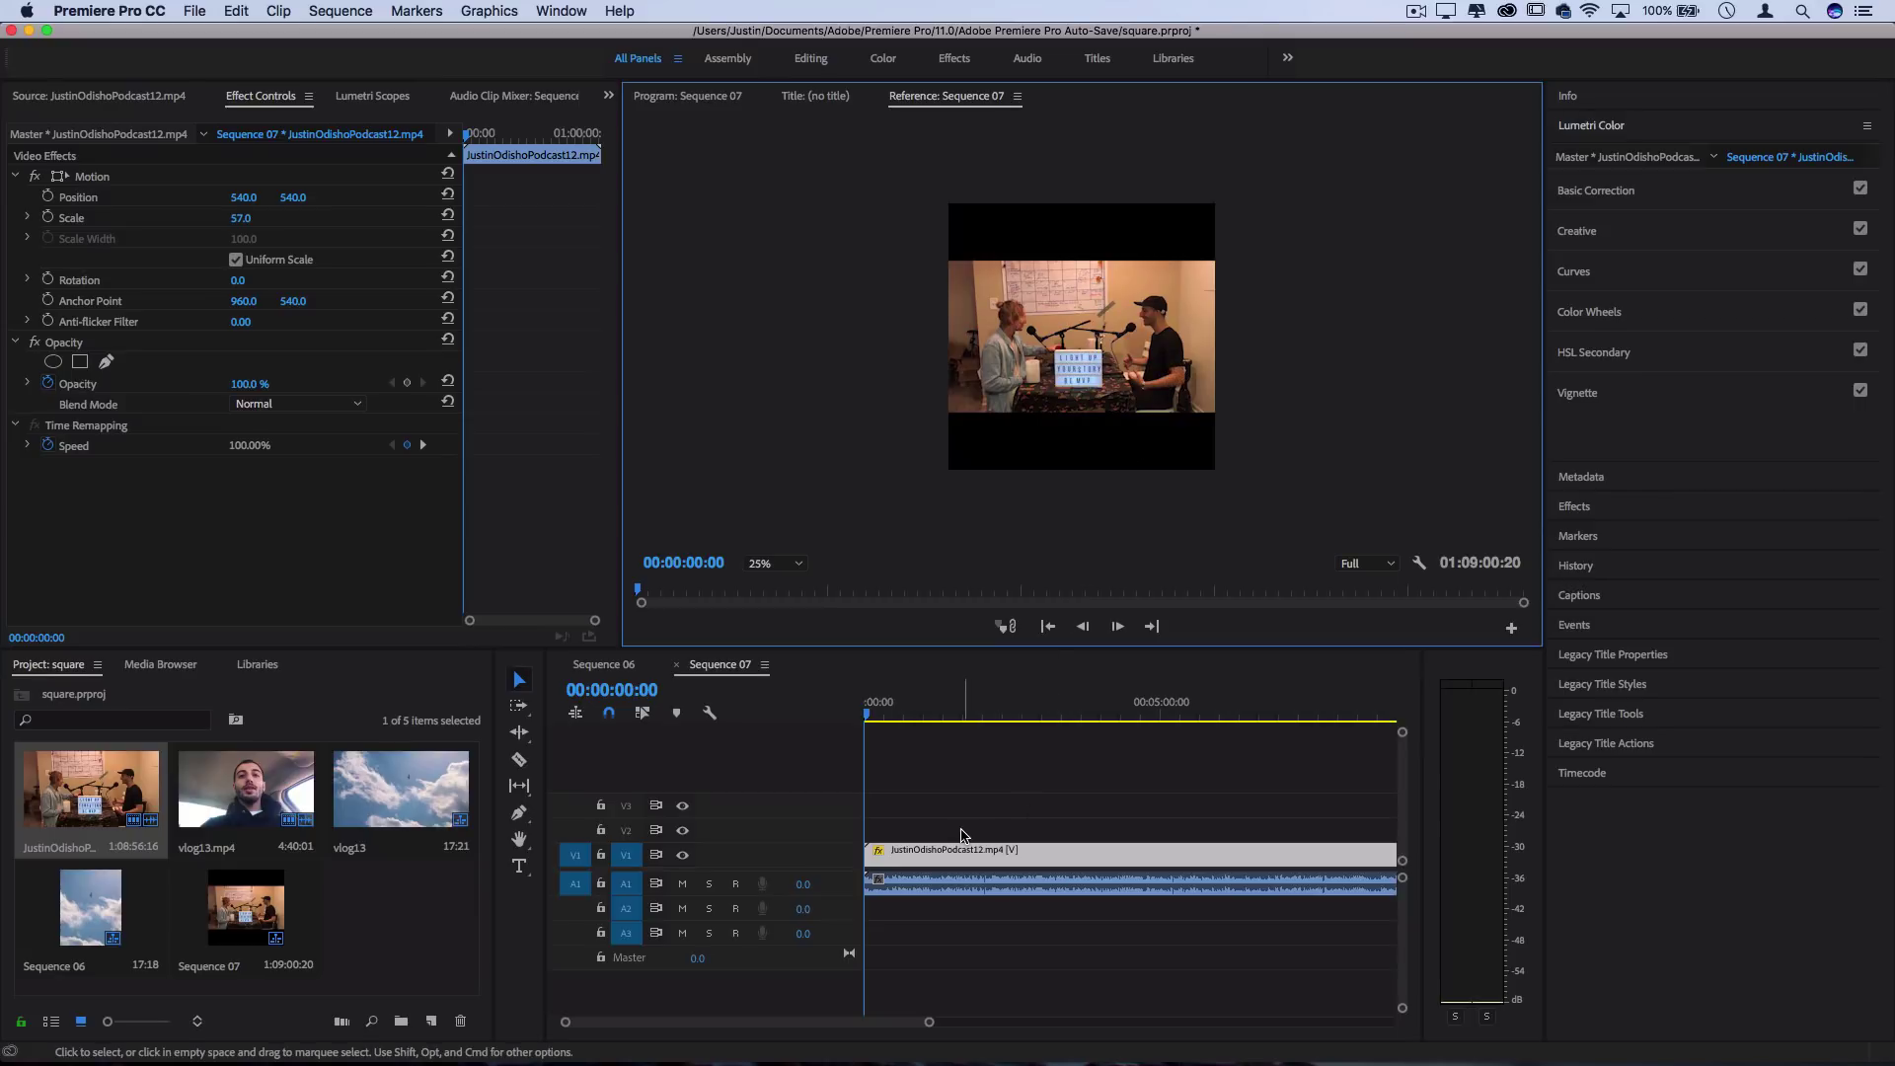
left_click_drag(914, 858, 912, 810)
left_click(912, 859)
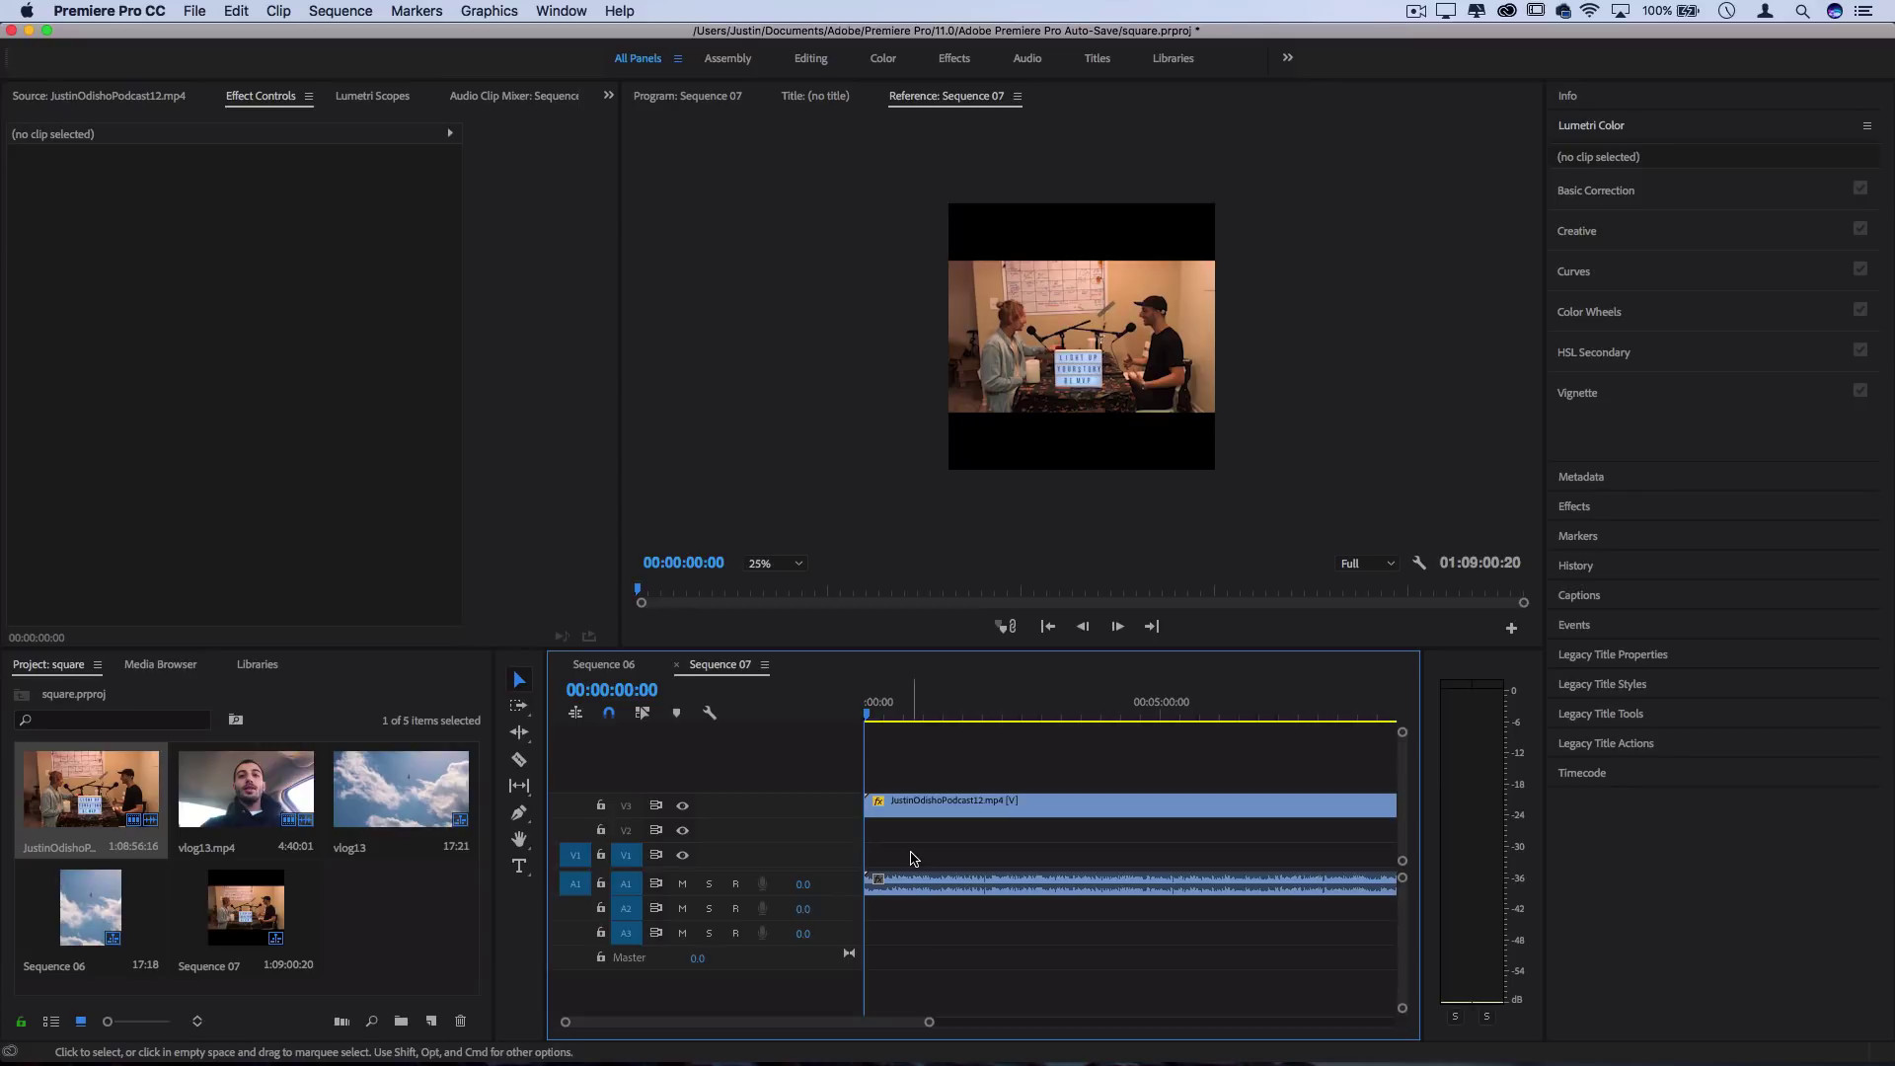
Step: Create a white Color Matte and lay it on V1 beneath the podcast clip
left_click(236, 11)
mouse_move(194, 11)
mouse_move(222, 39)
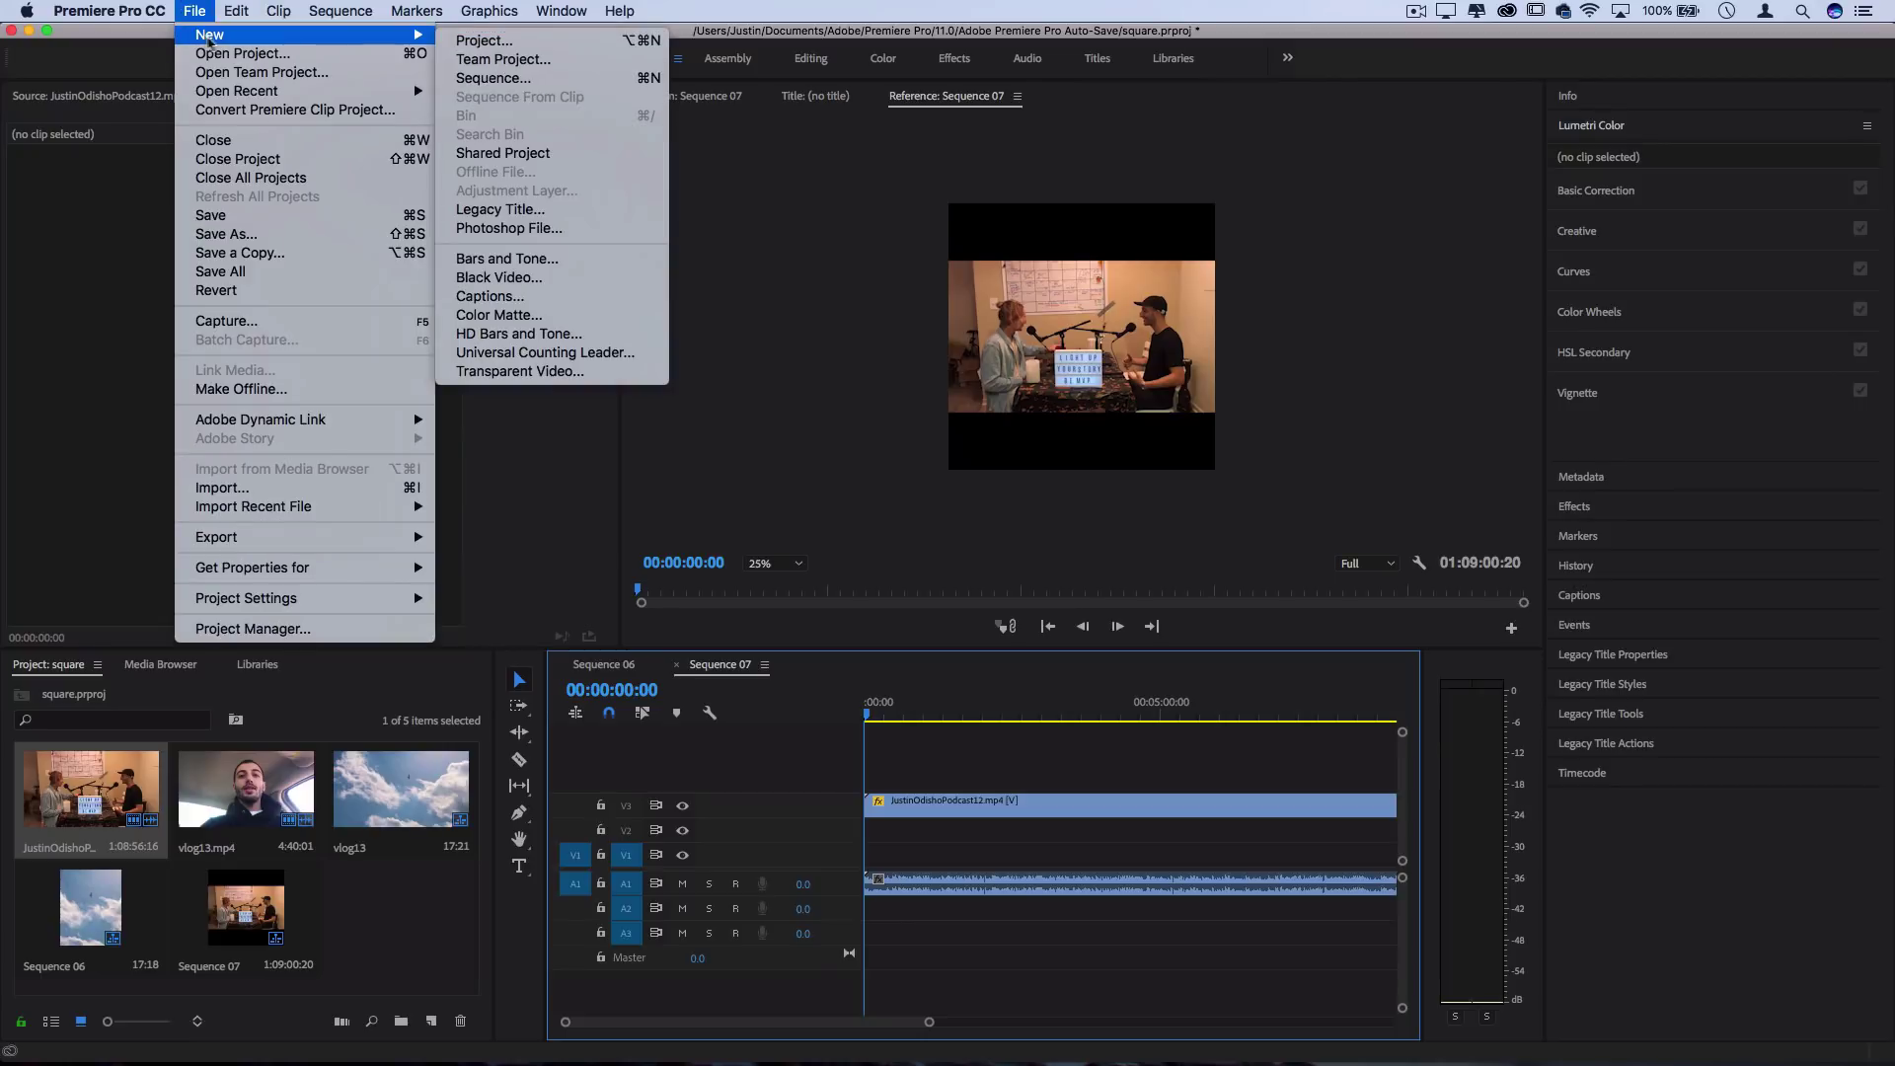
left_click(541, 316)
left_click(1076, 621)
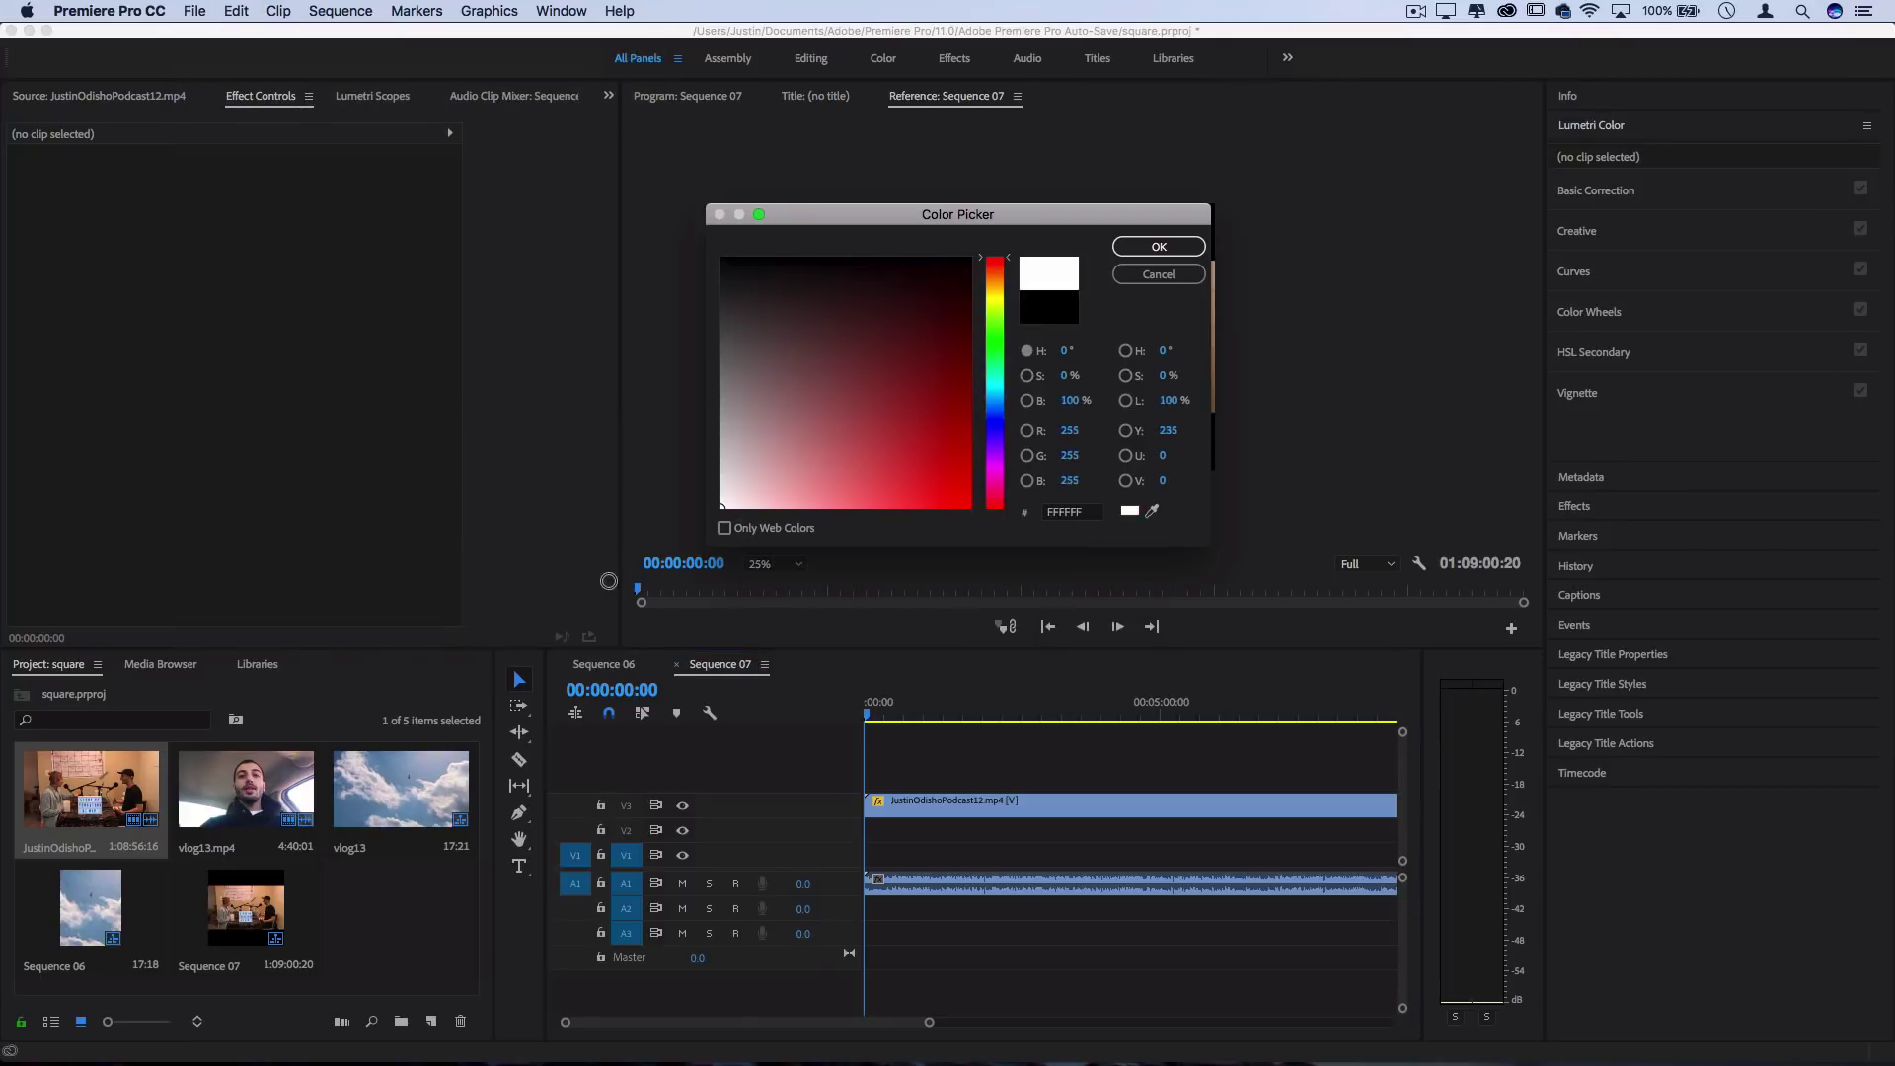
left_click(1158, 245)
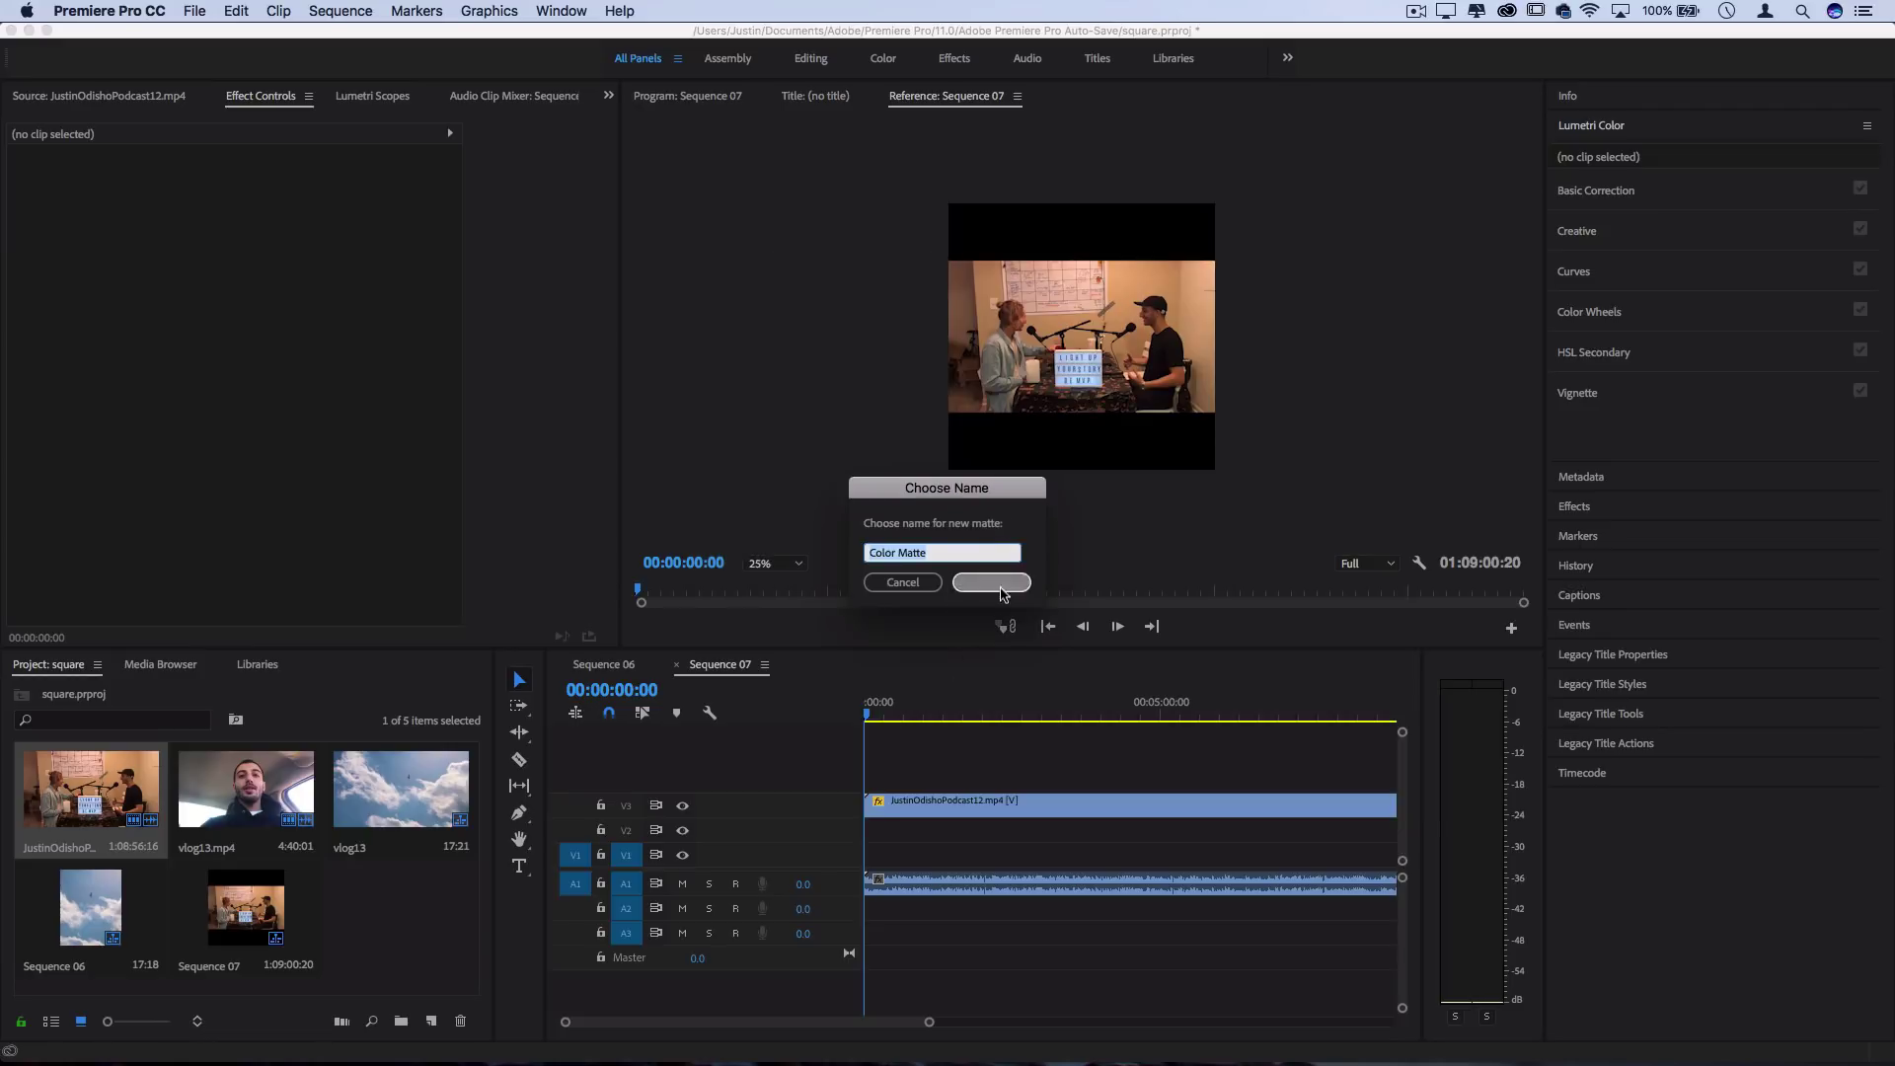
left_click(992, 584)
left_click_drag(415, 925, 1051, 855)
key("=")
left_click(519, 867)
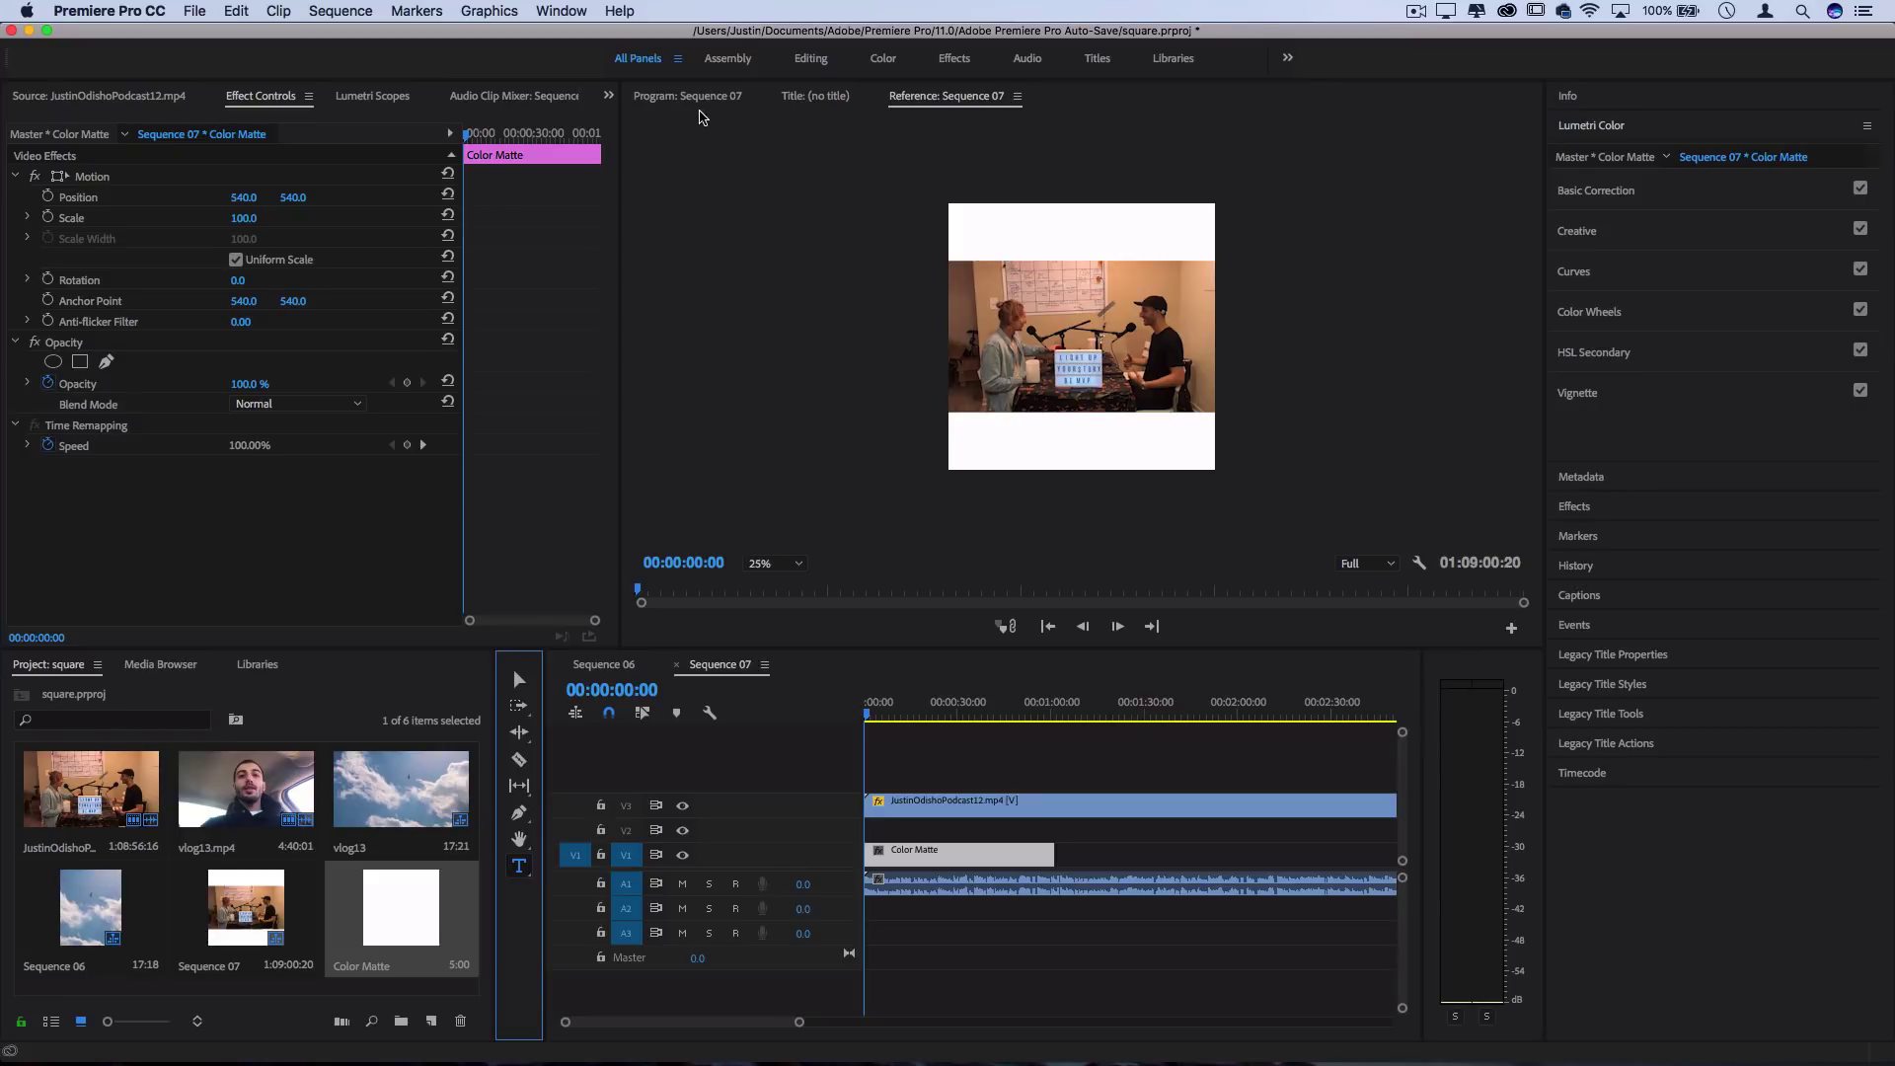
Step: Add the title 'PODCAST EP 14' above the podcast clip and return the playhead to the start
left_click(669, 99)
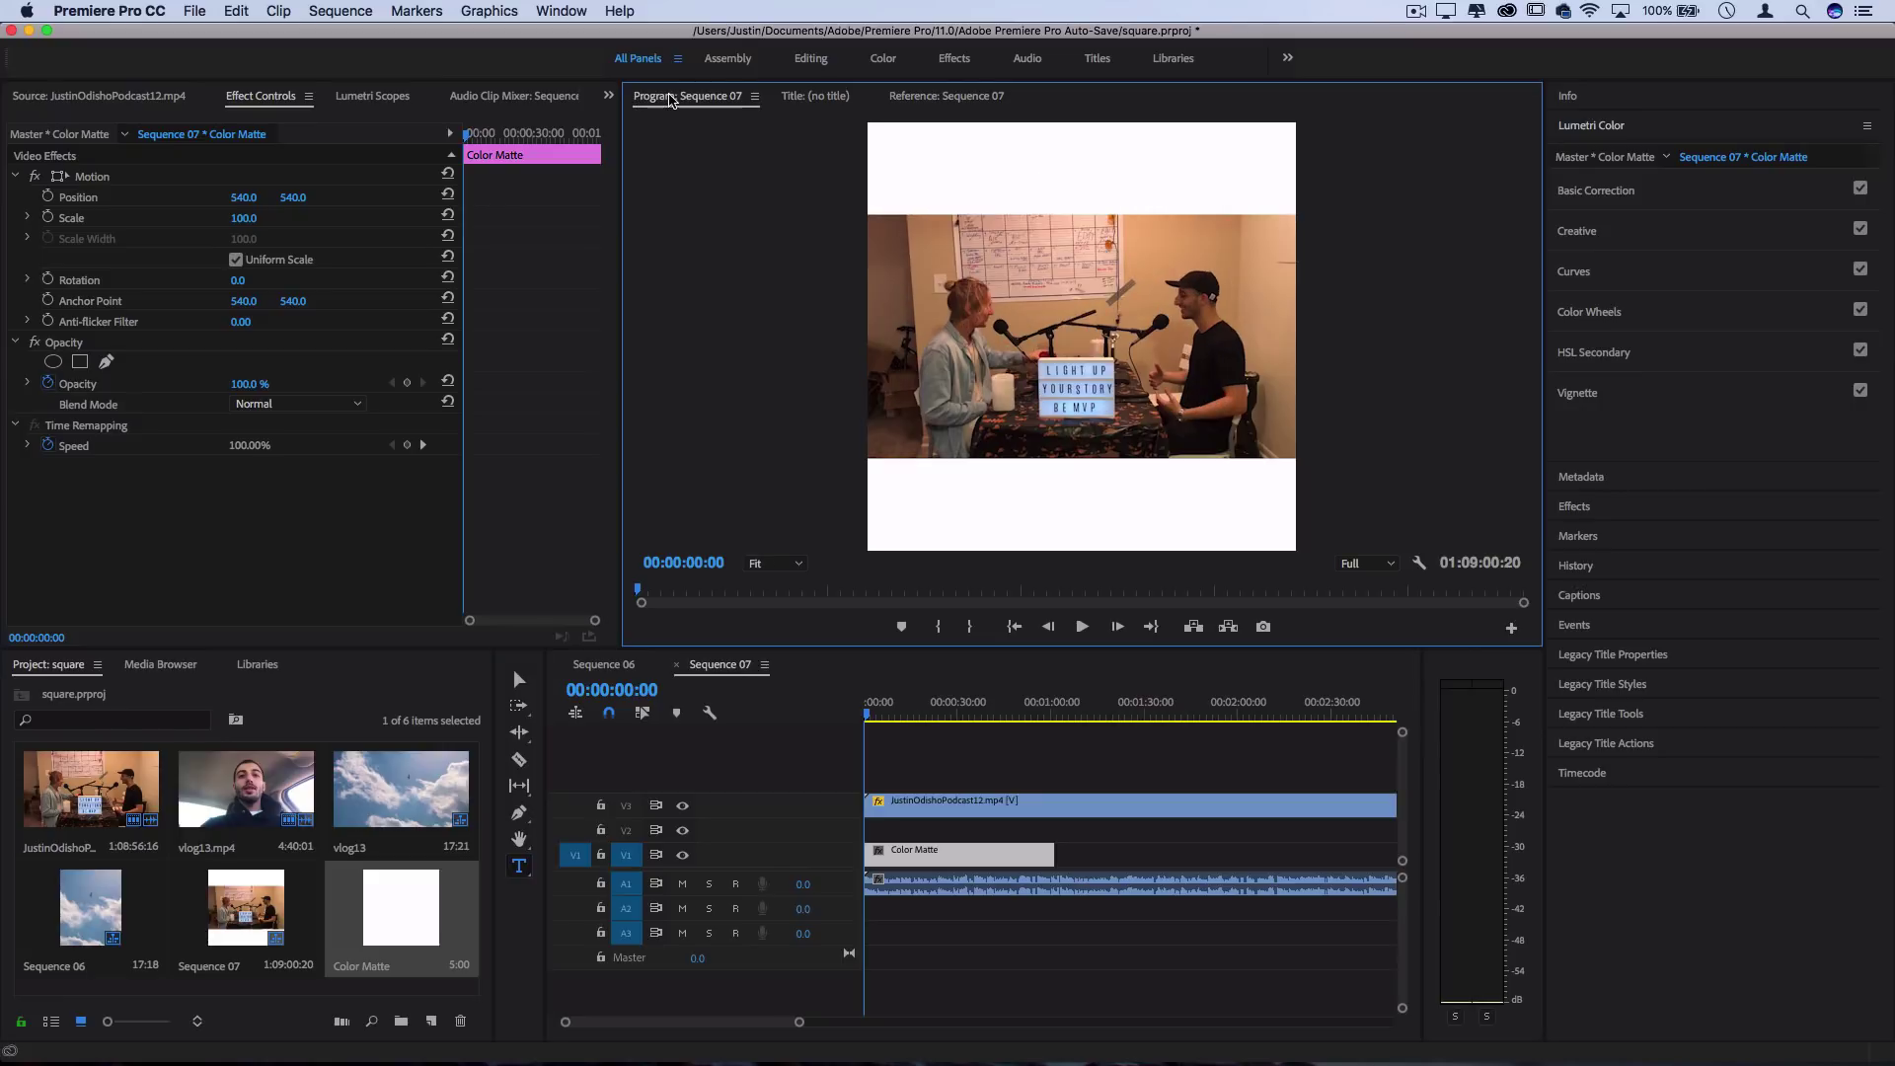
left_click(930, 183)
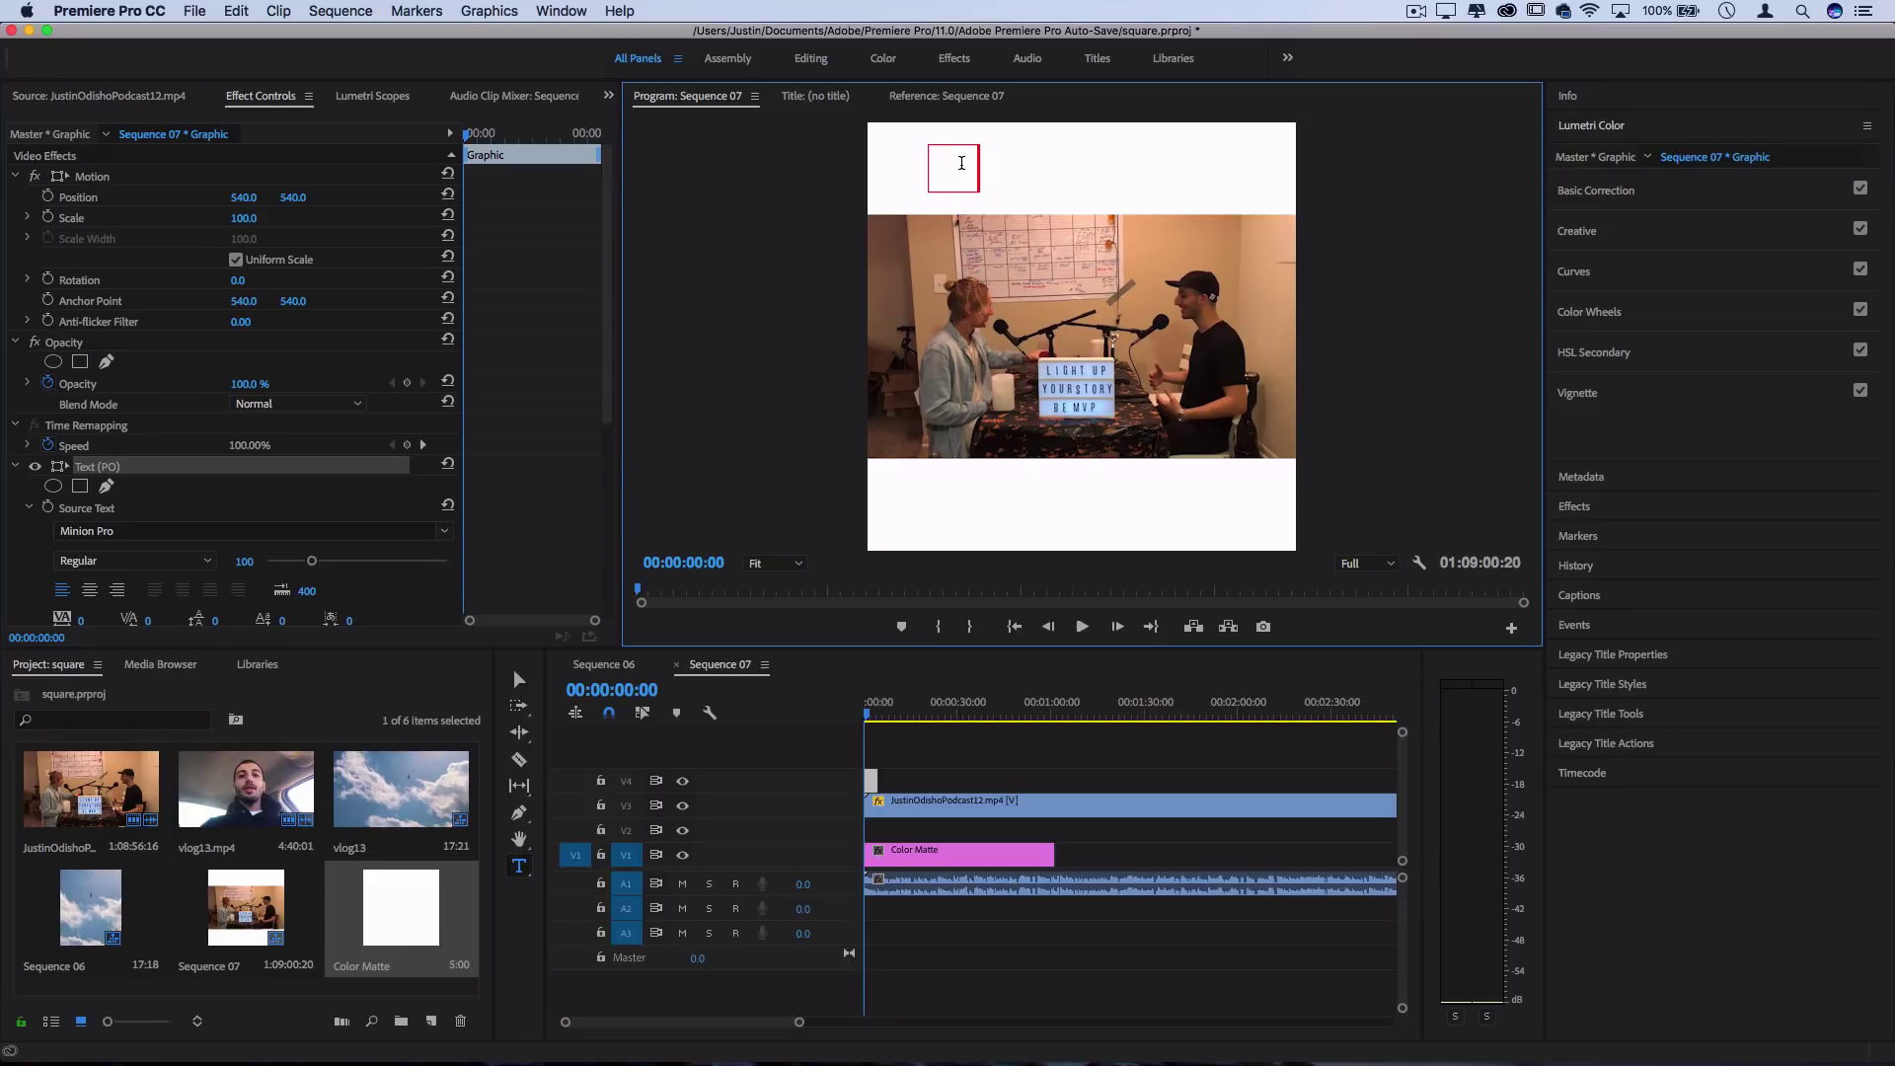
key("BackSpace")
type("PODCAST EP 14")
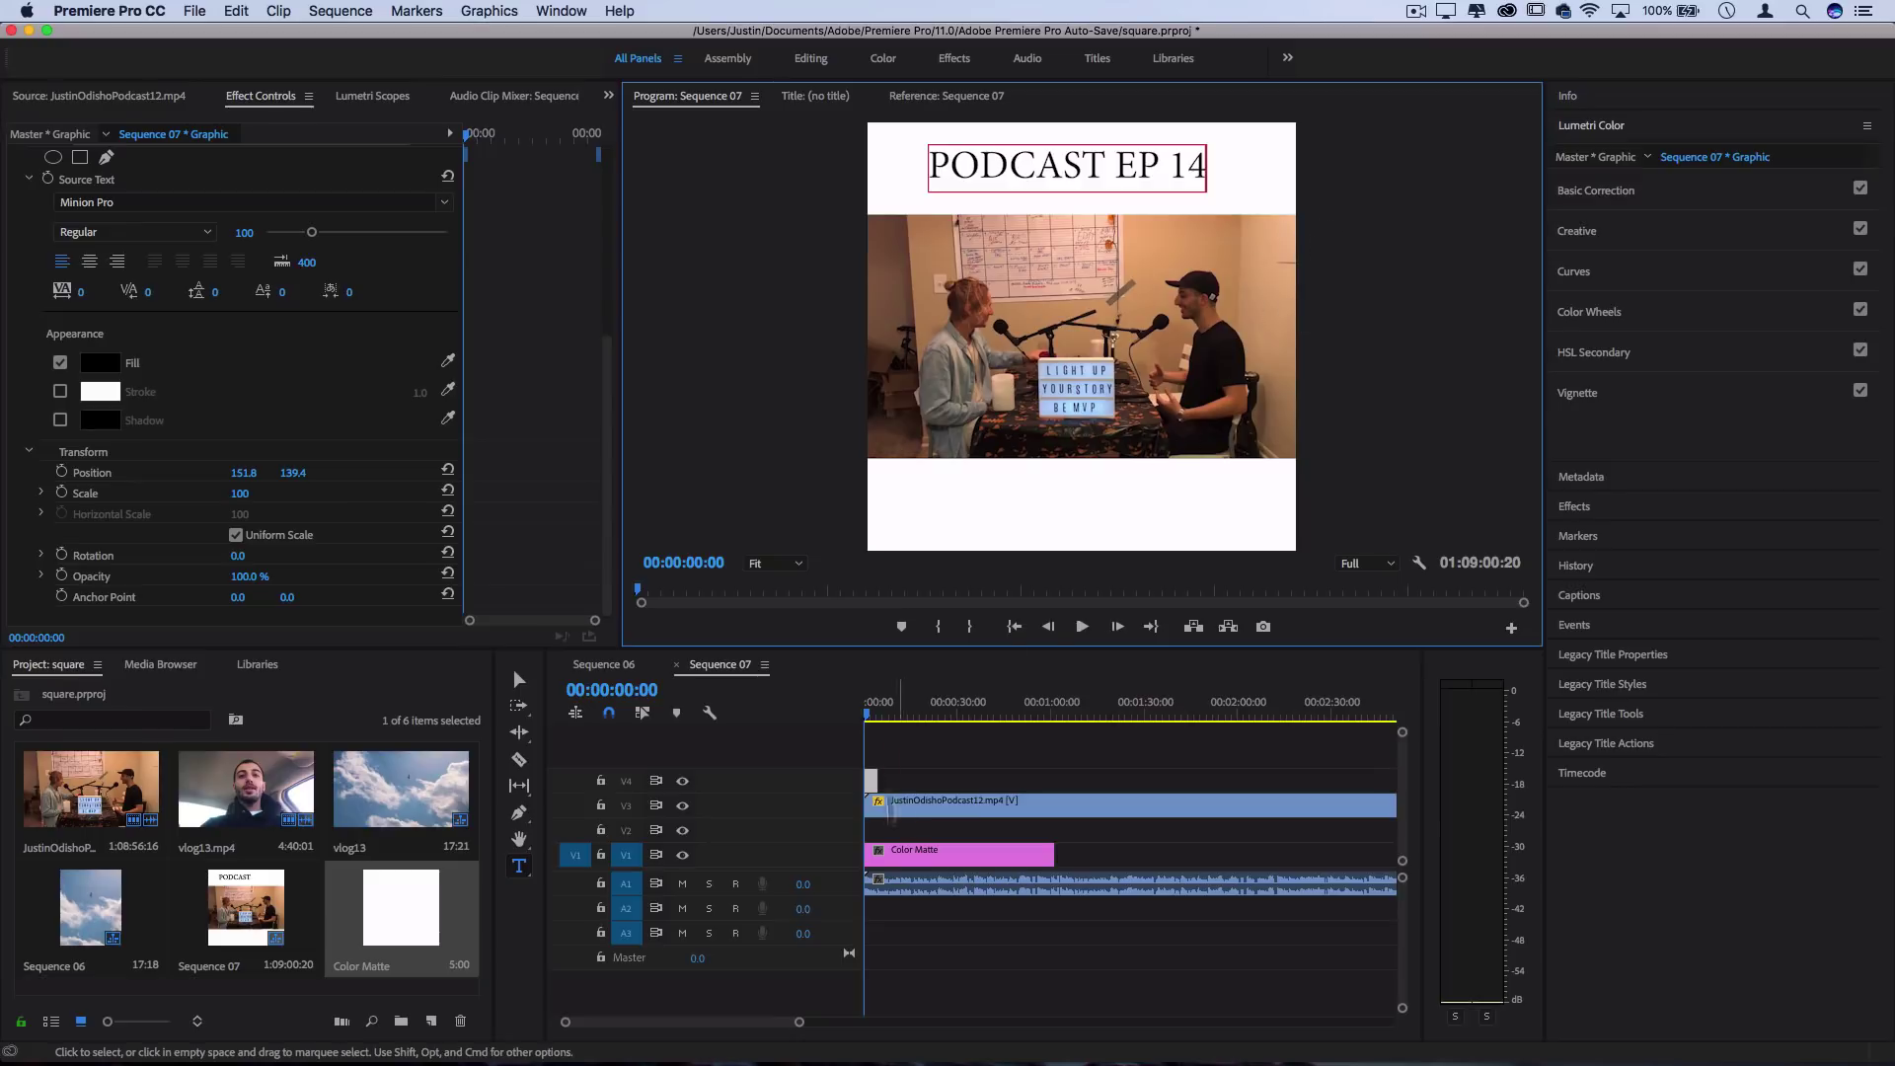
left_click(874, 713)
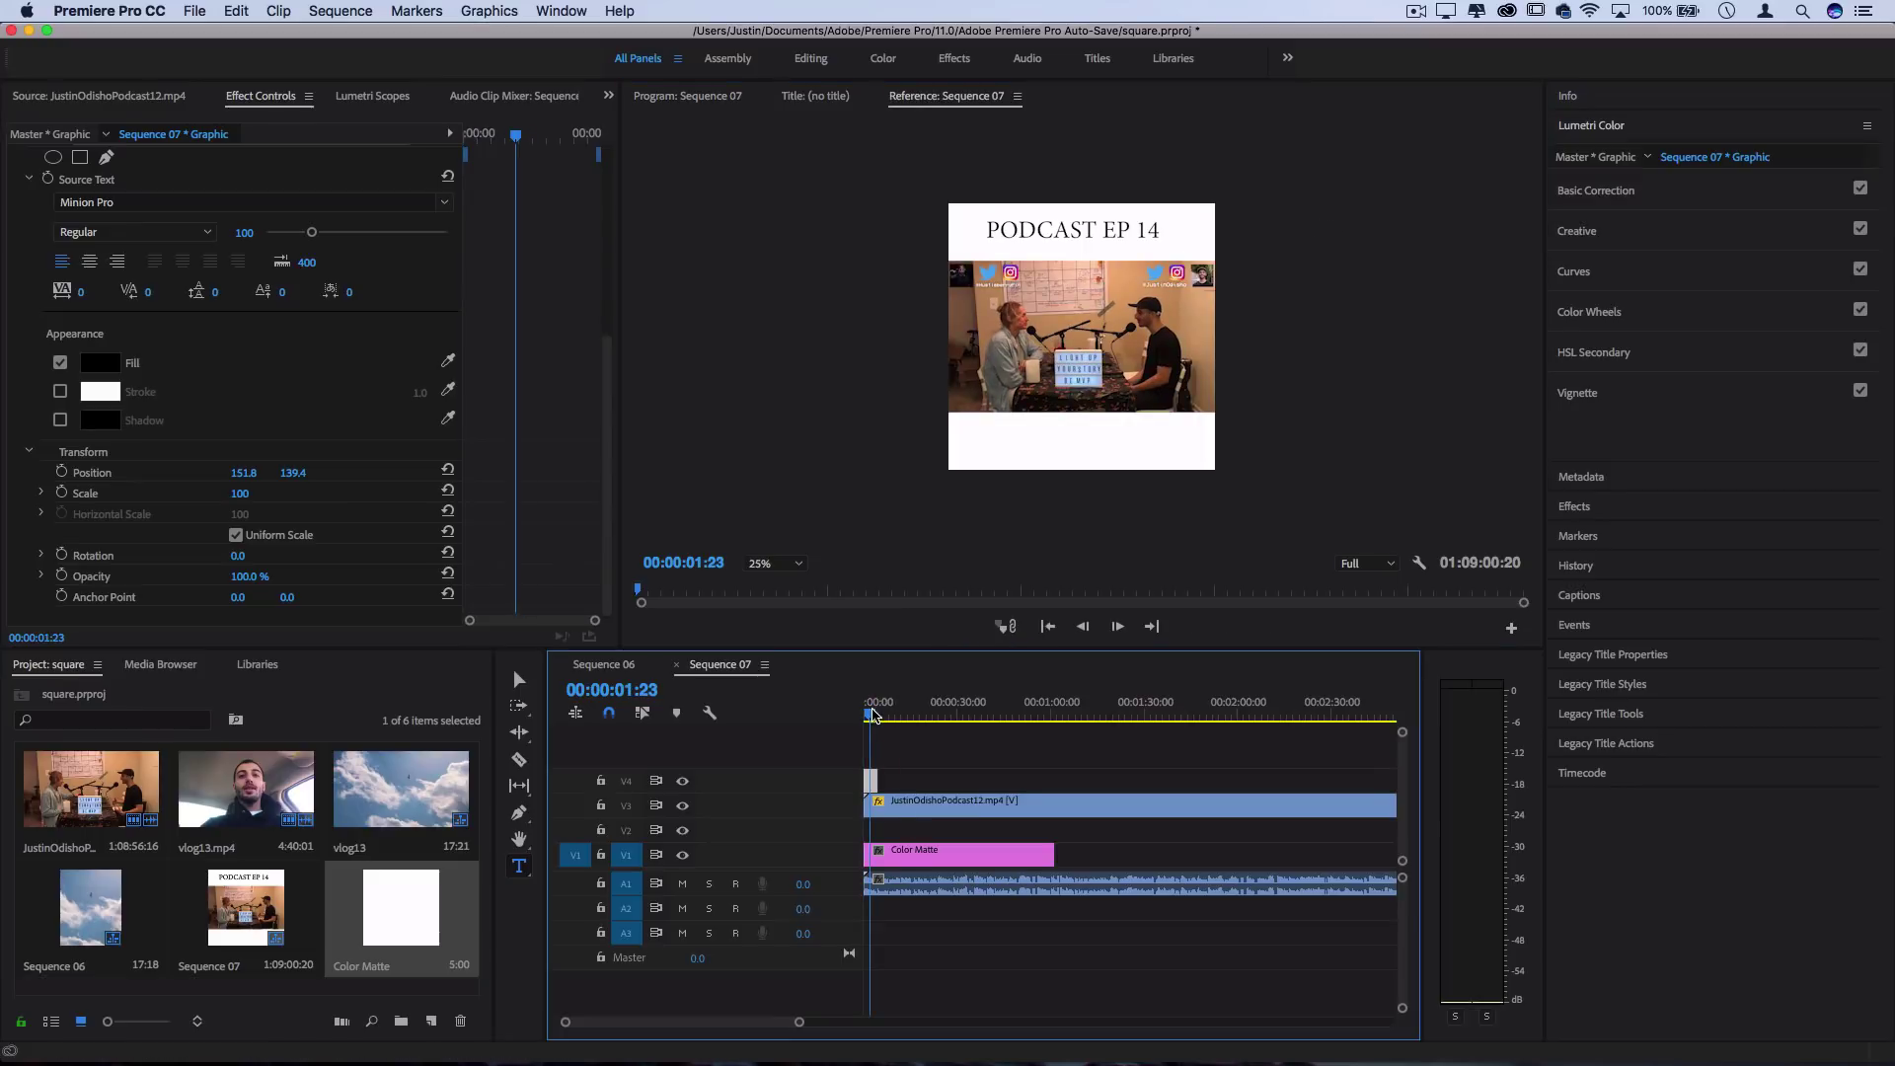
left_click_drag(873, 713, 860, 714)
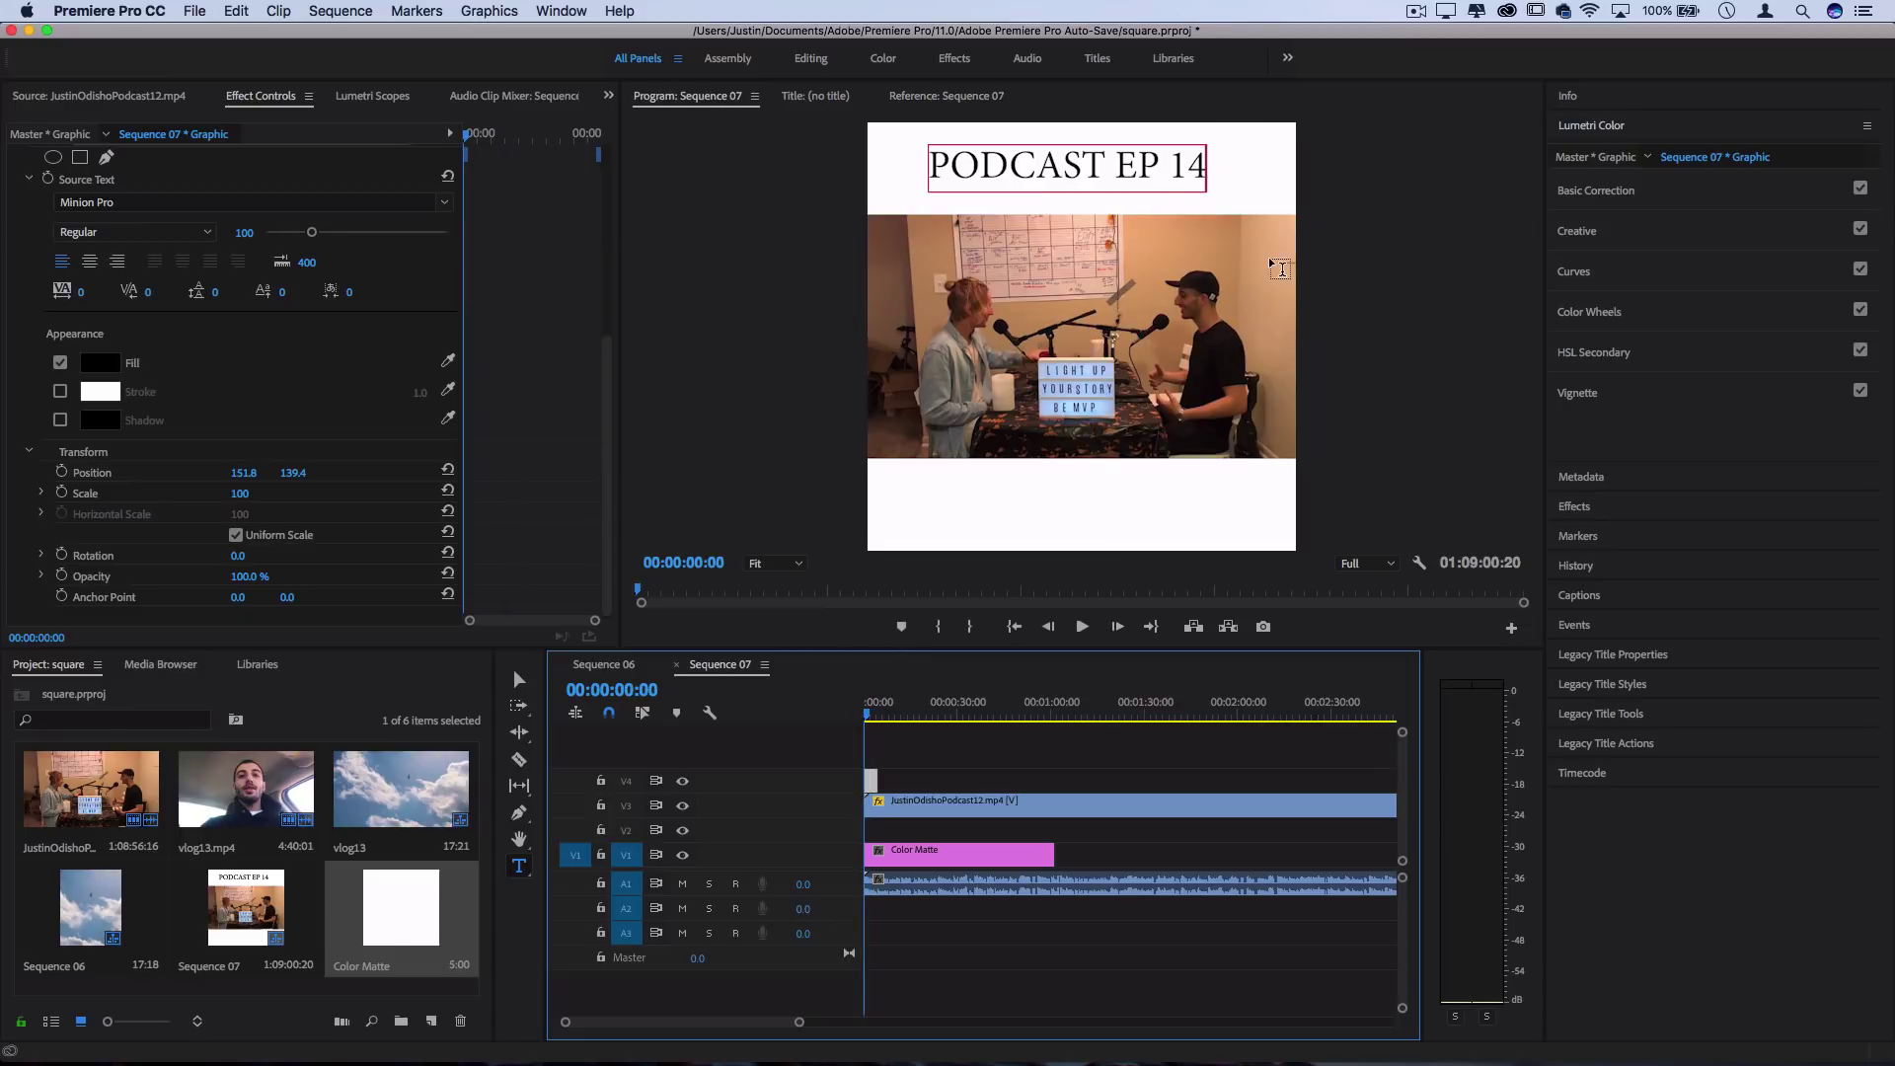
scroll(1279, 272, "down", 3)
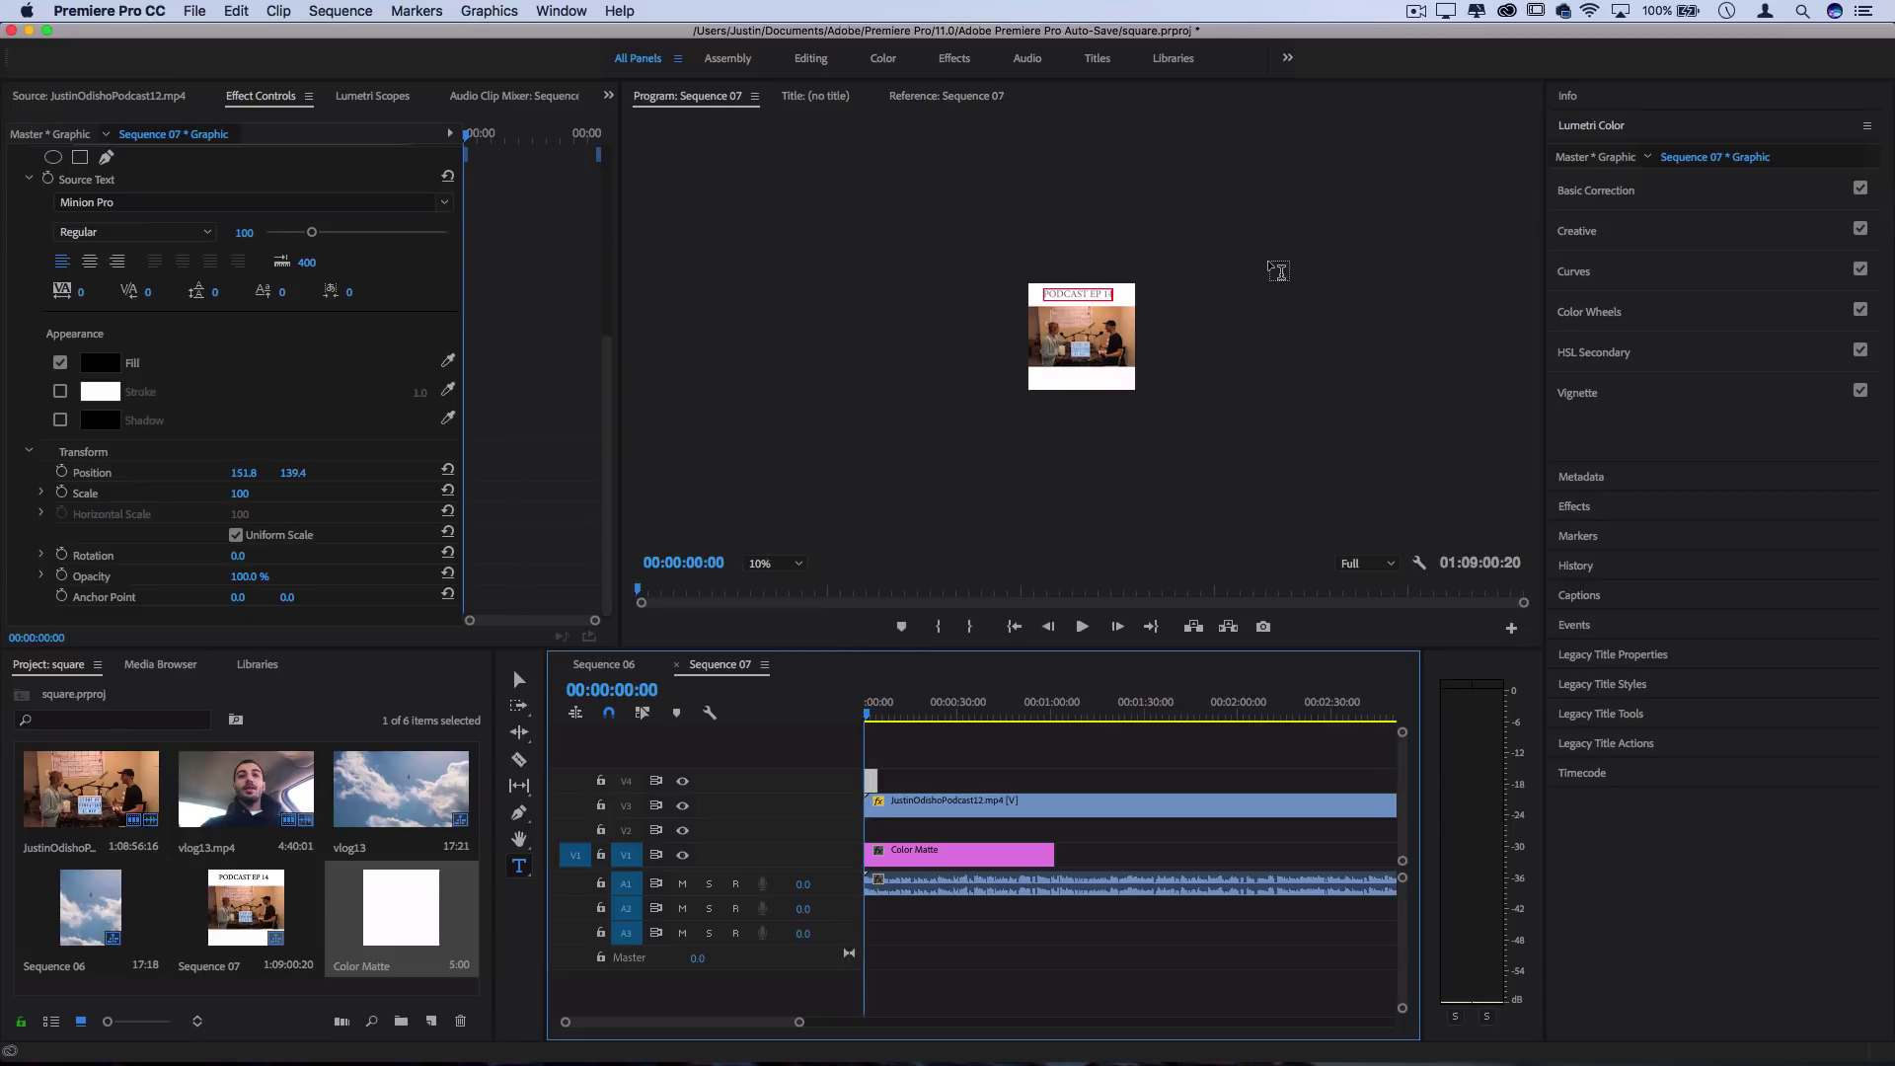
Step: Review the Export Media settings, cancel, and switch back to Sequence 06
left_click(195, 11)
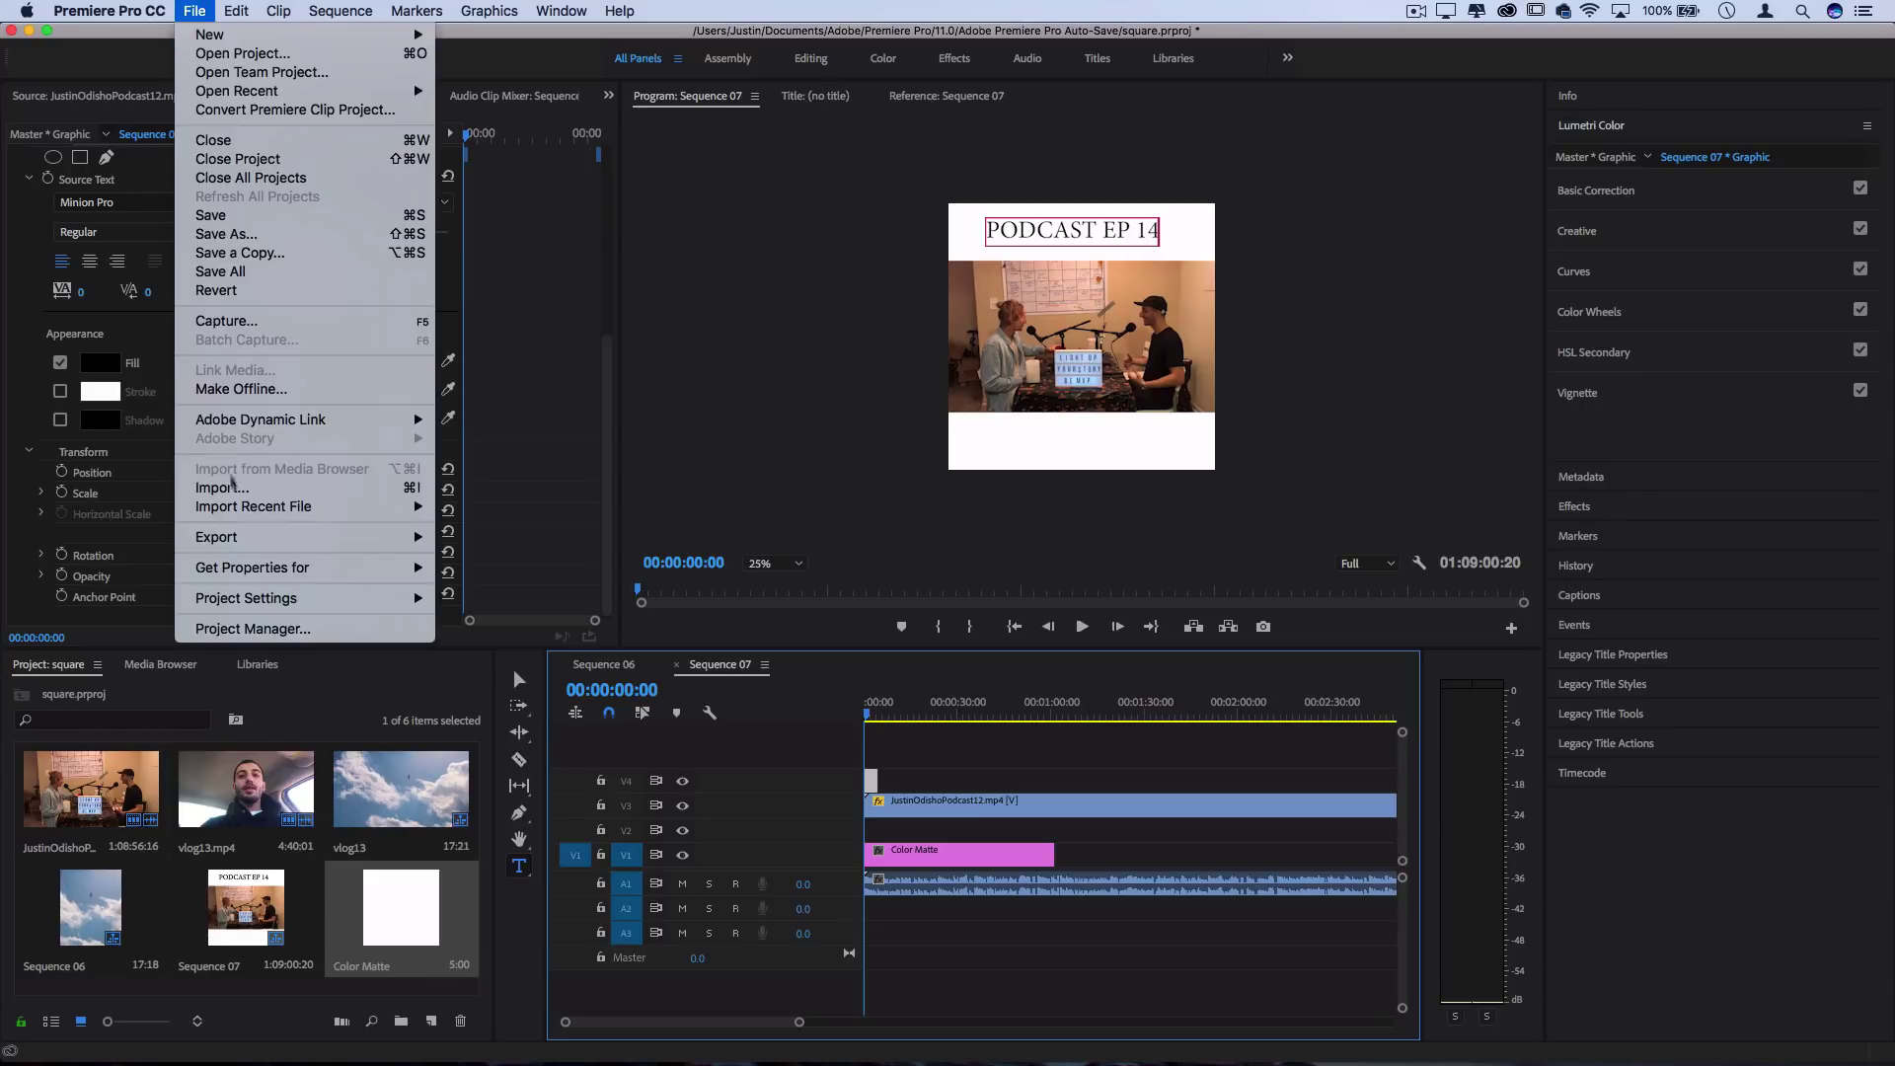
mouse_move(296, 537)
left_click(460, 537)
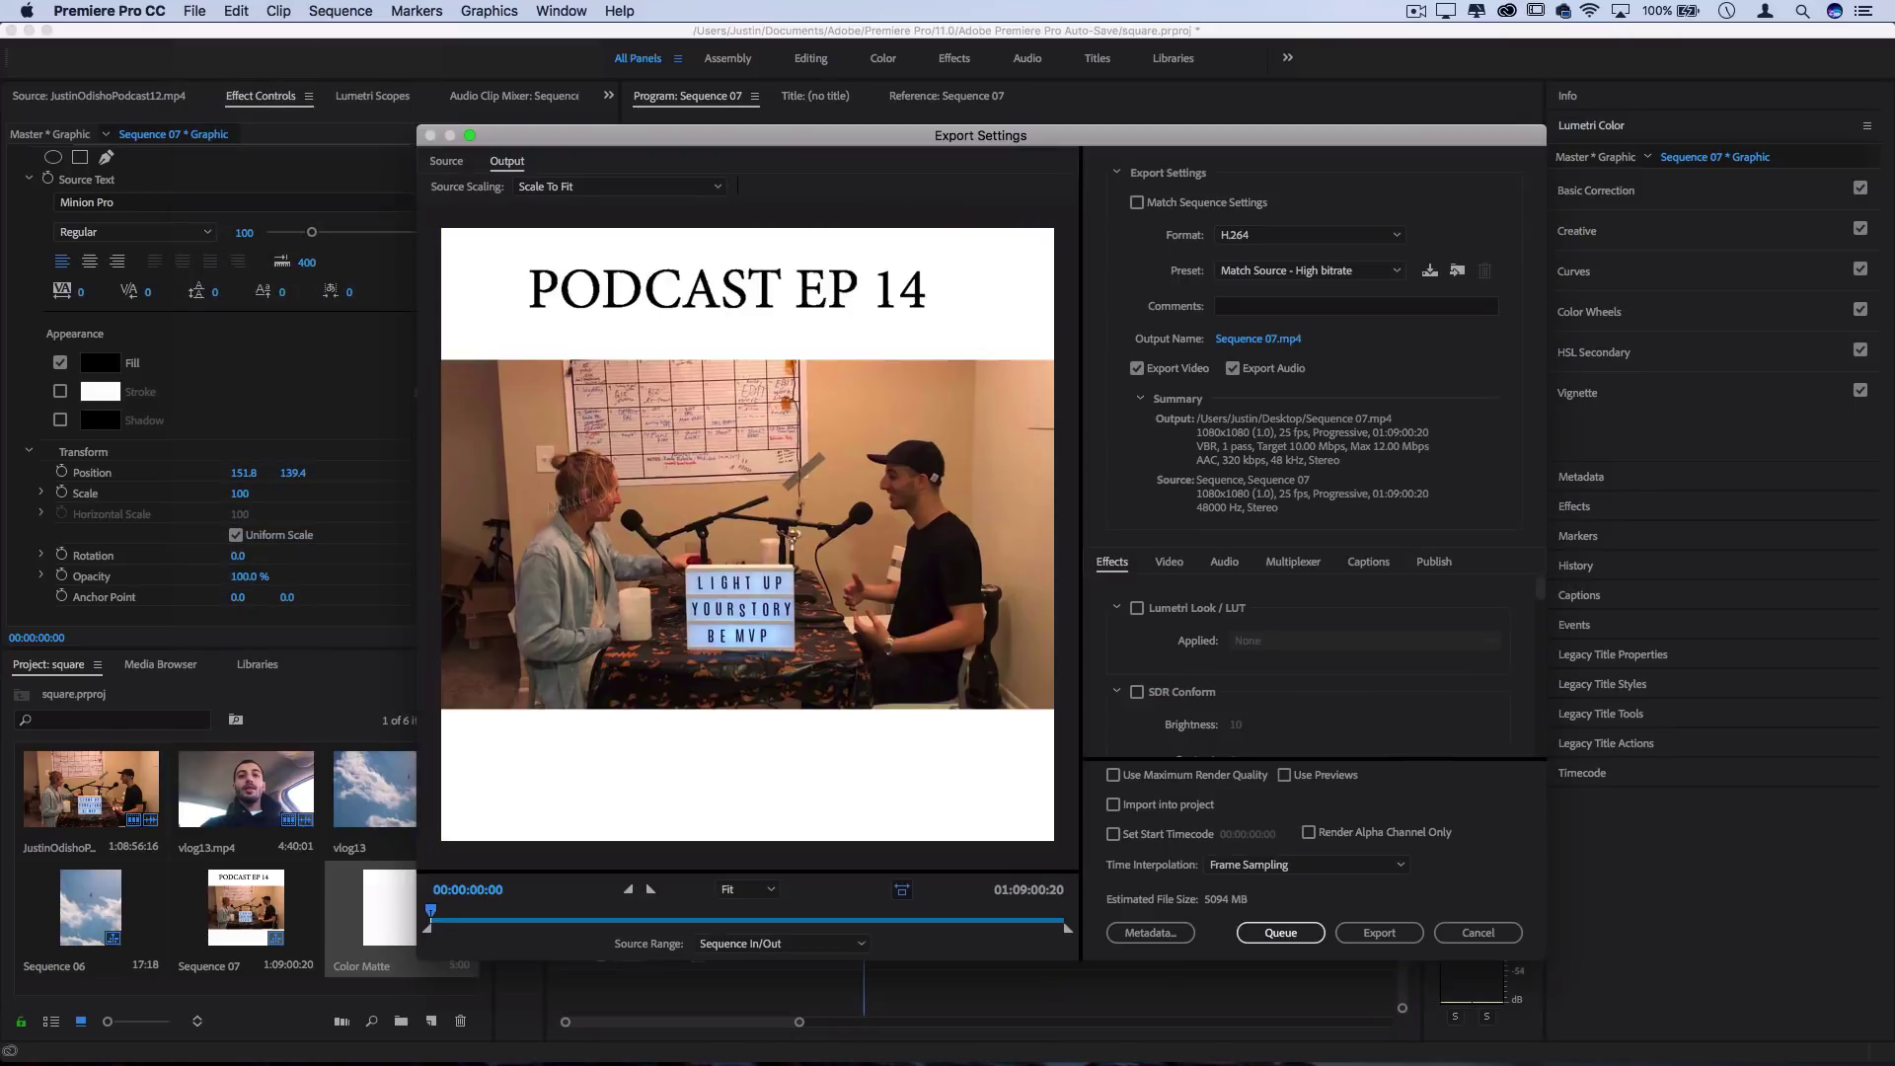
left_click(1477, 933)
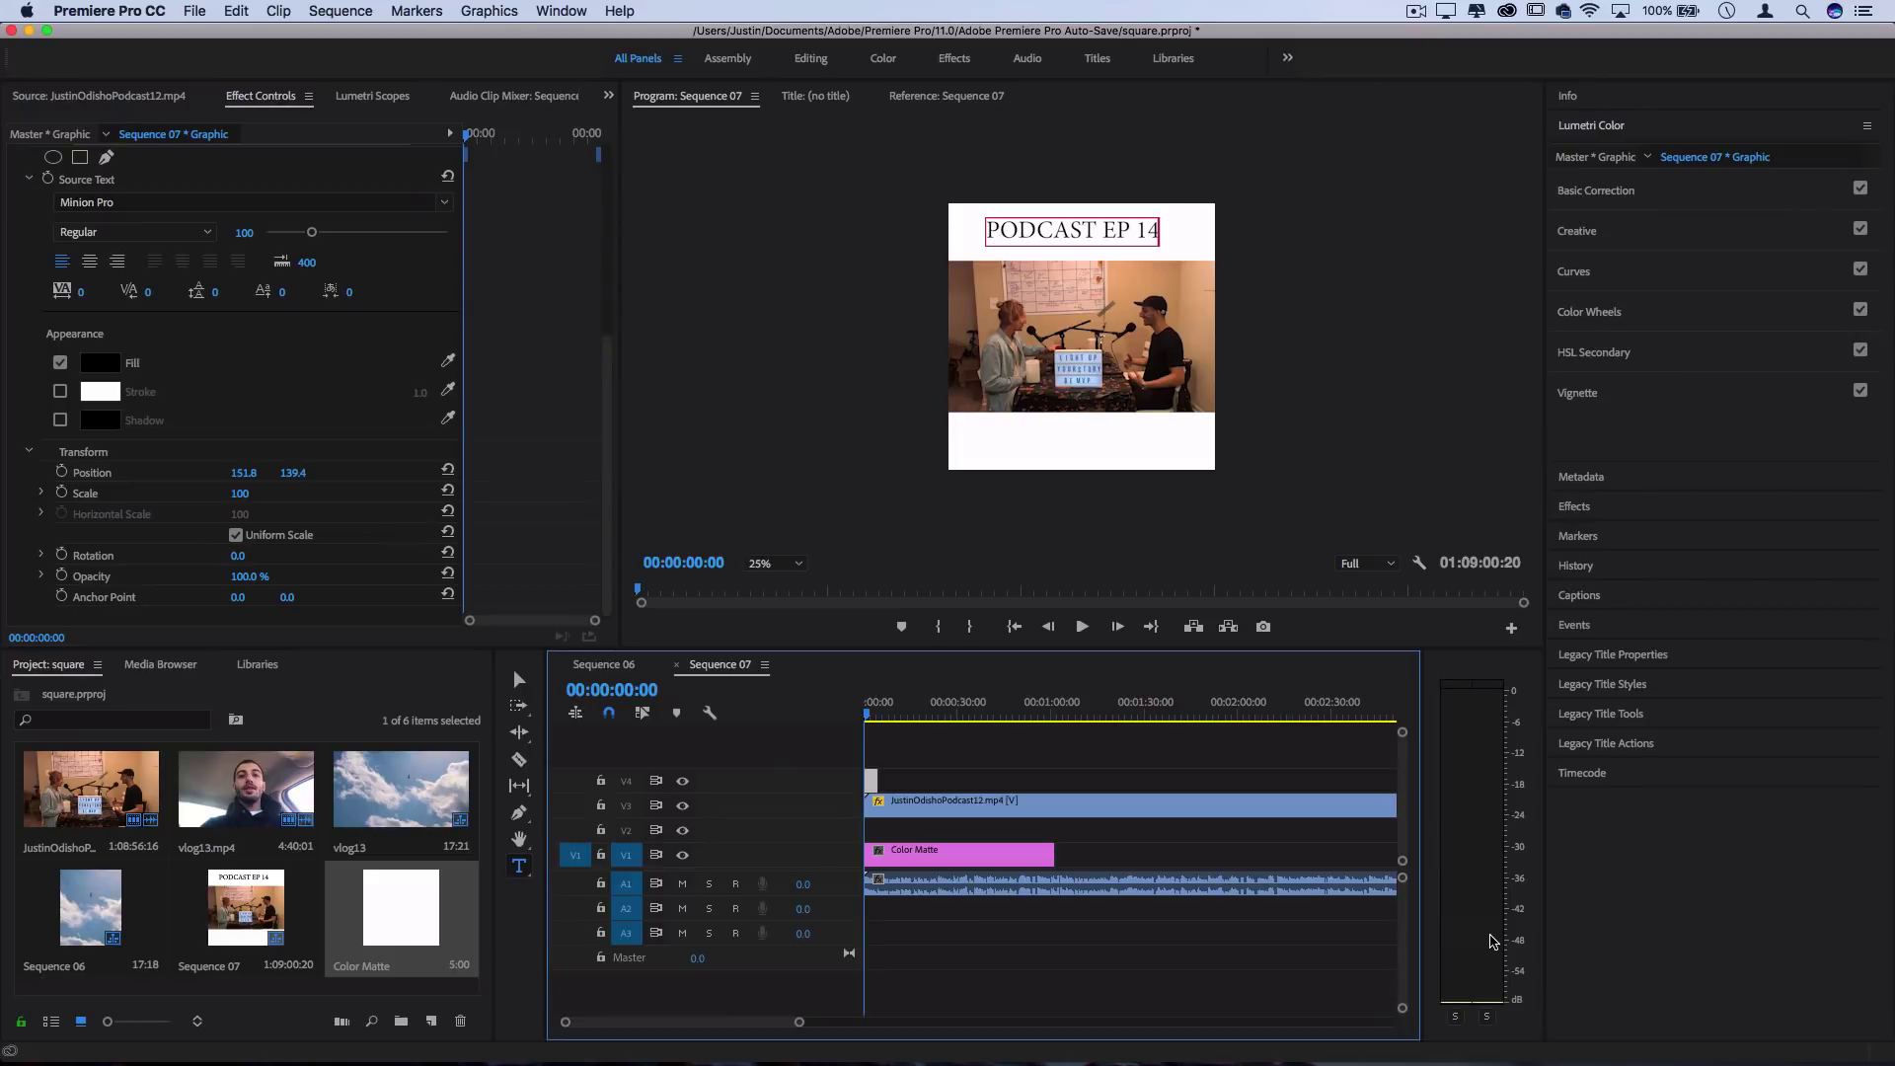
left_click(604, 667)
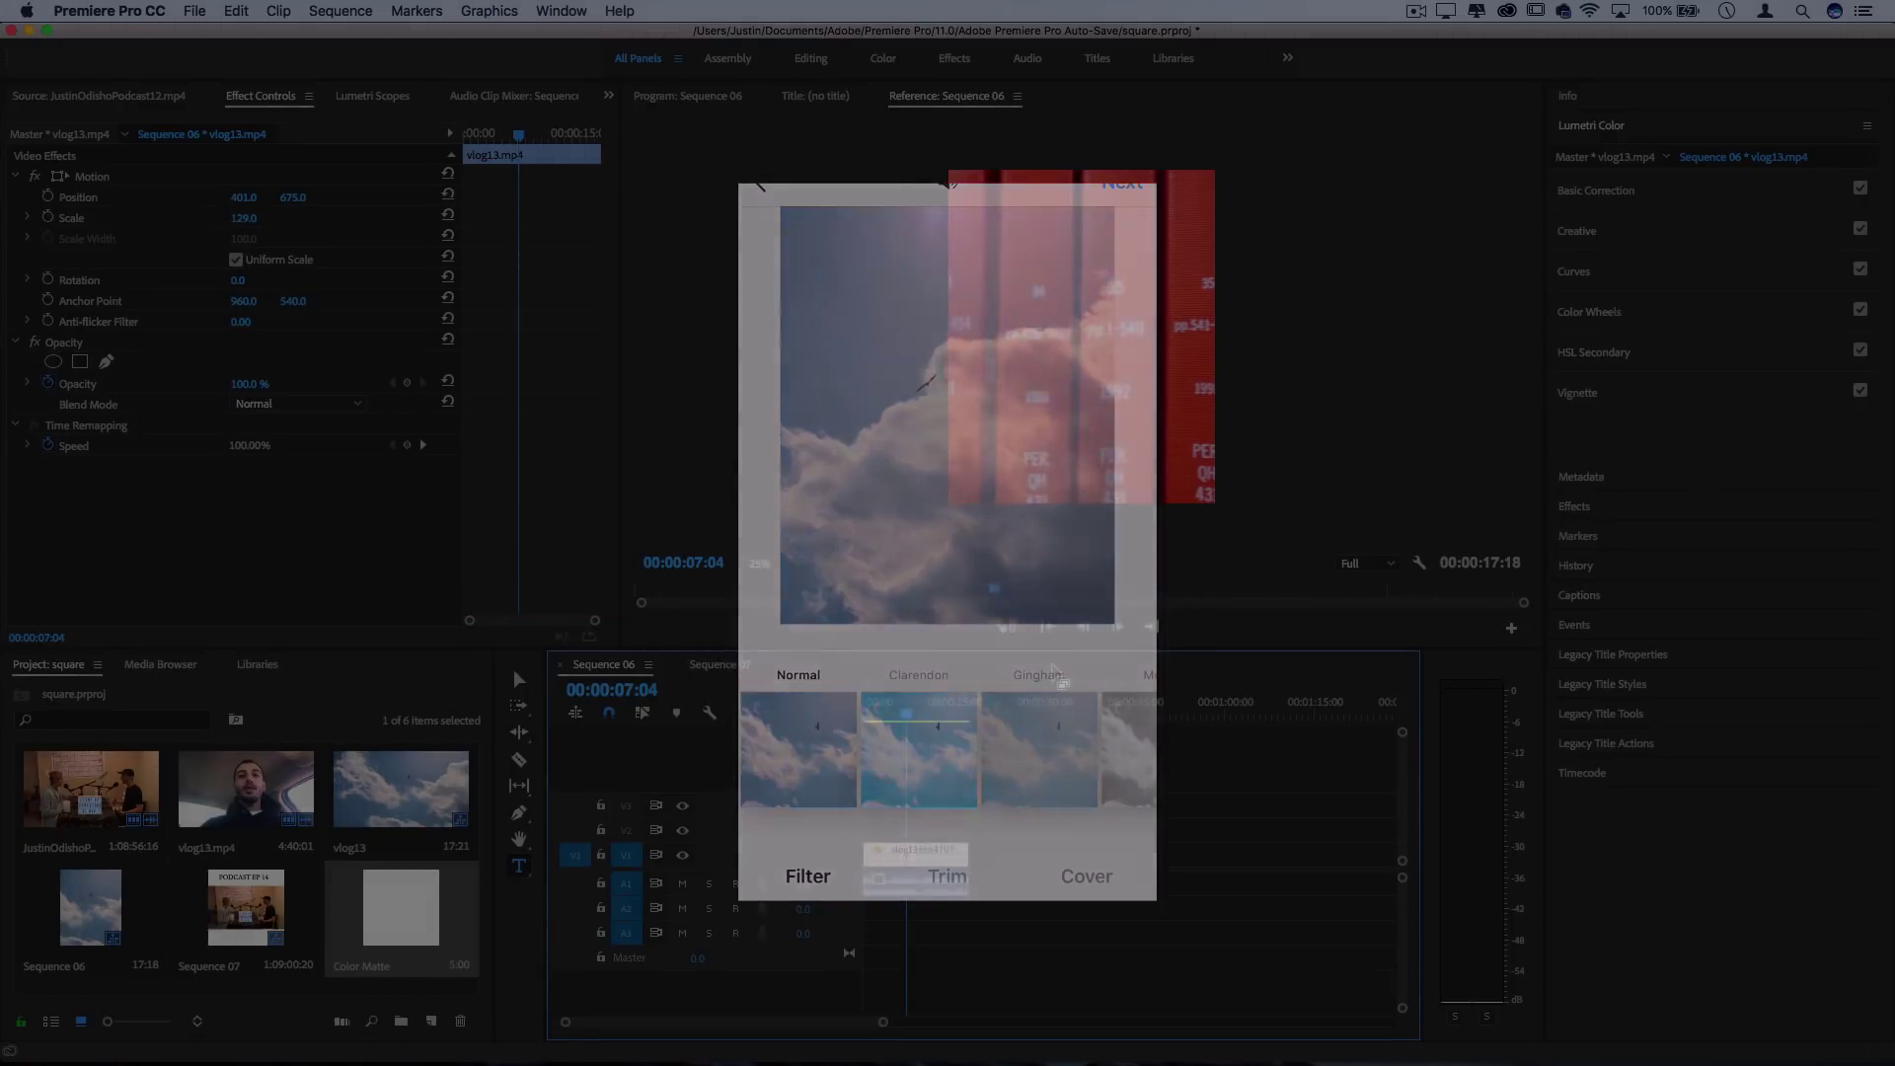
Step: Create a new vertical sequence with a 1080 x 1920 frame size
left_click(195, 12)
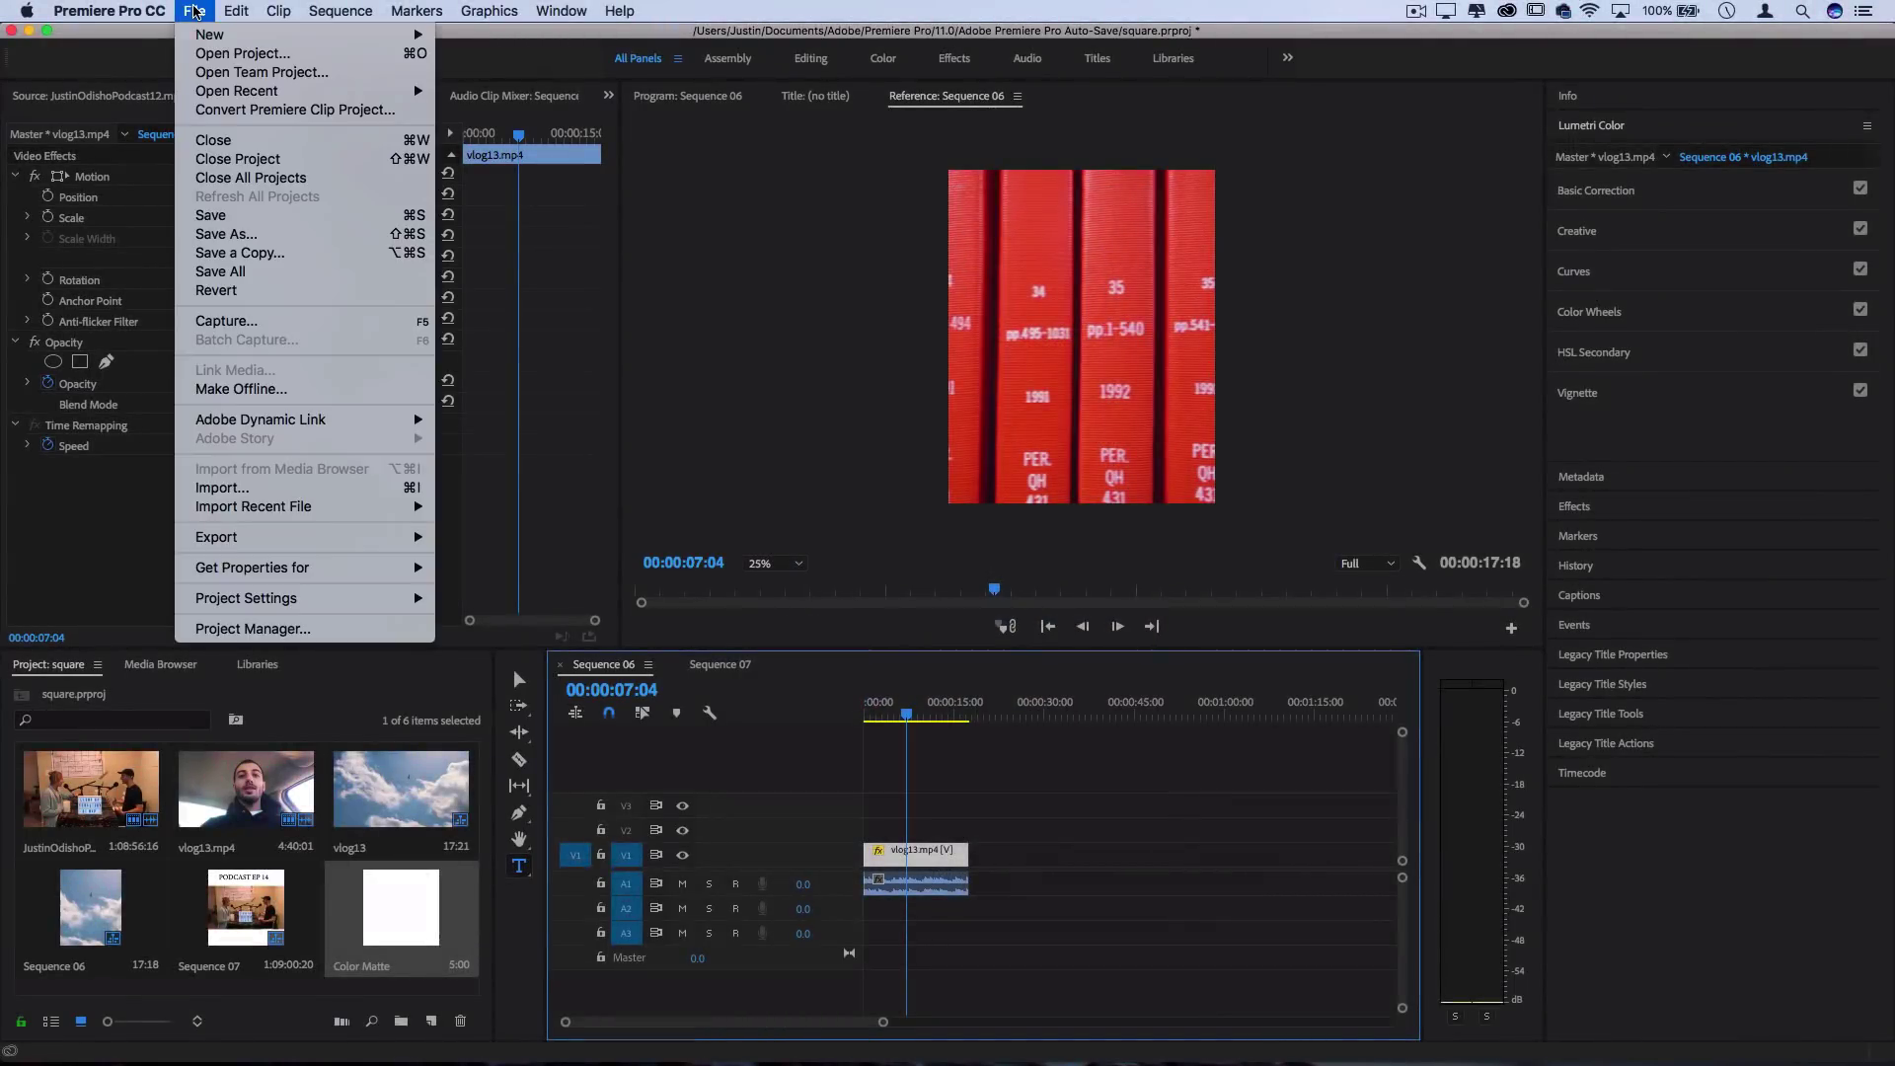
mouse_move(209, 35)
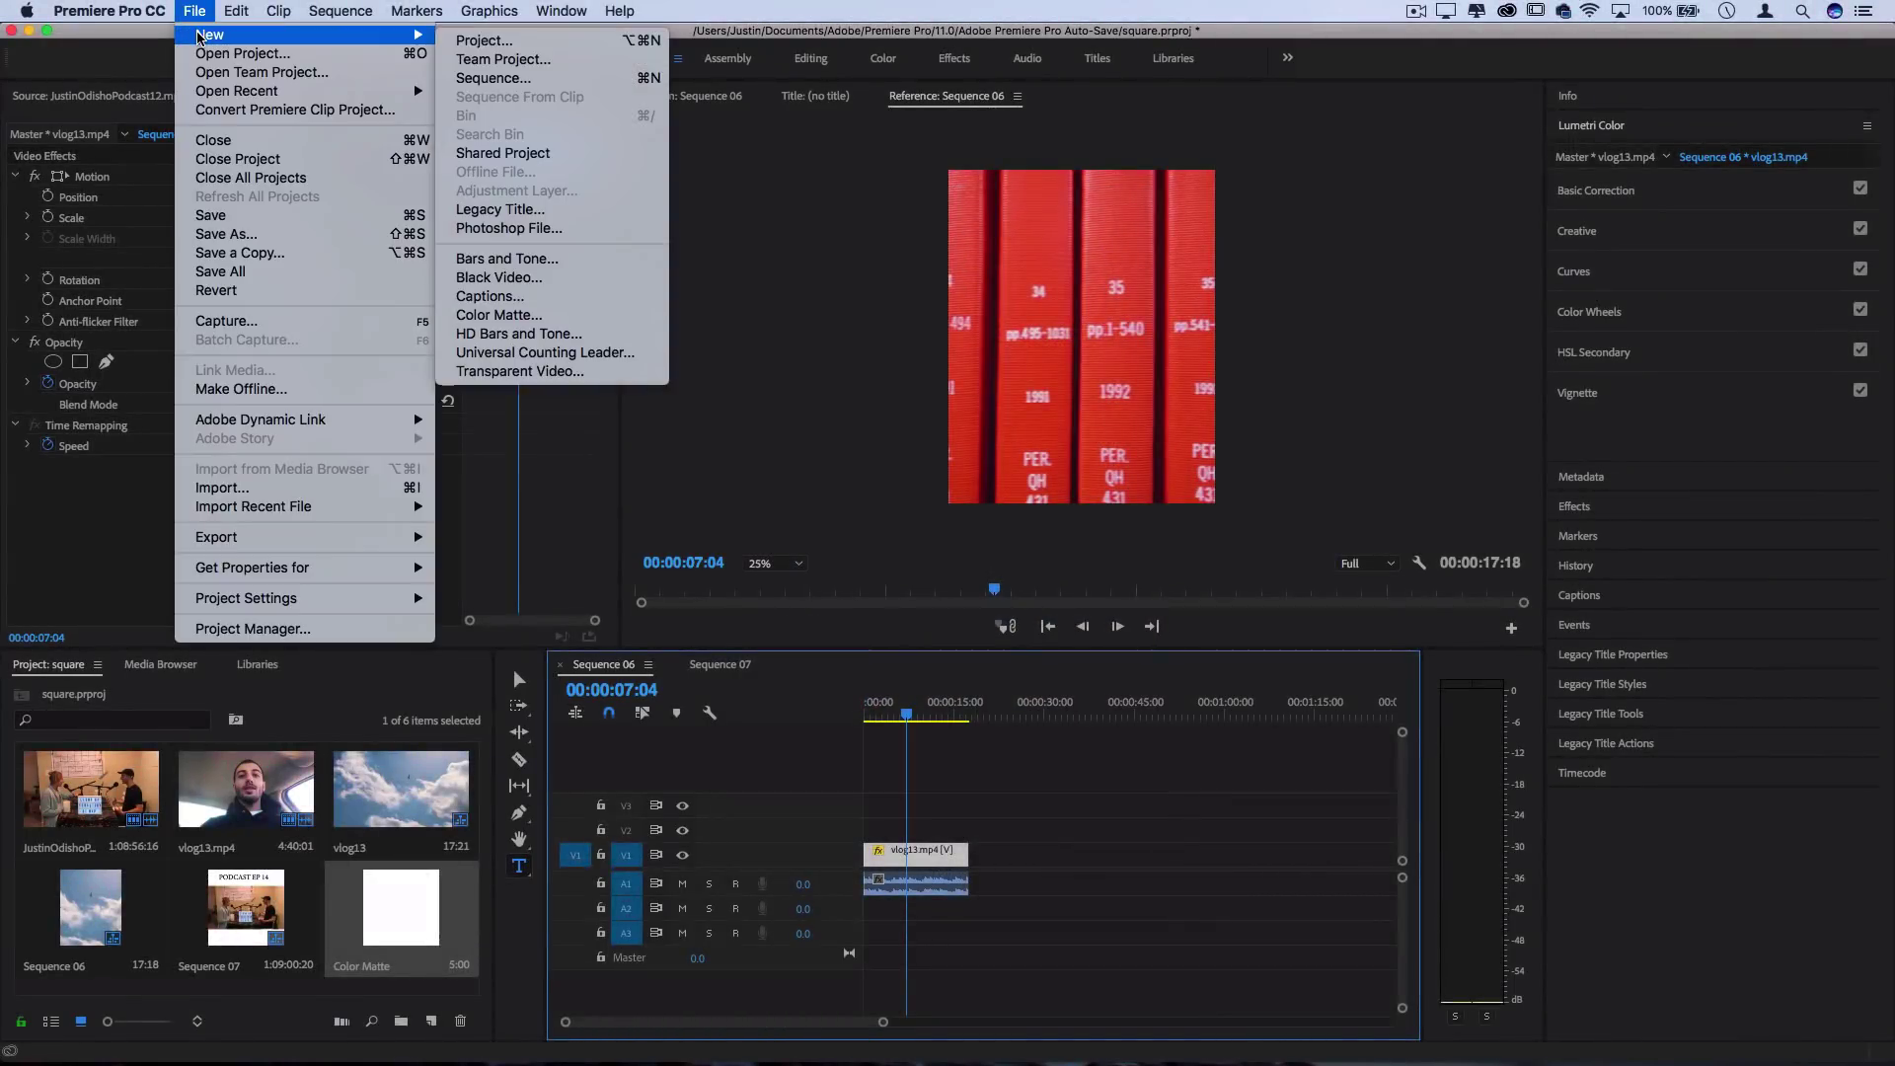
left_click(517, 79)
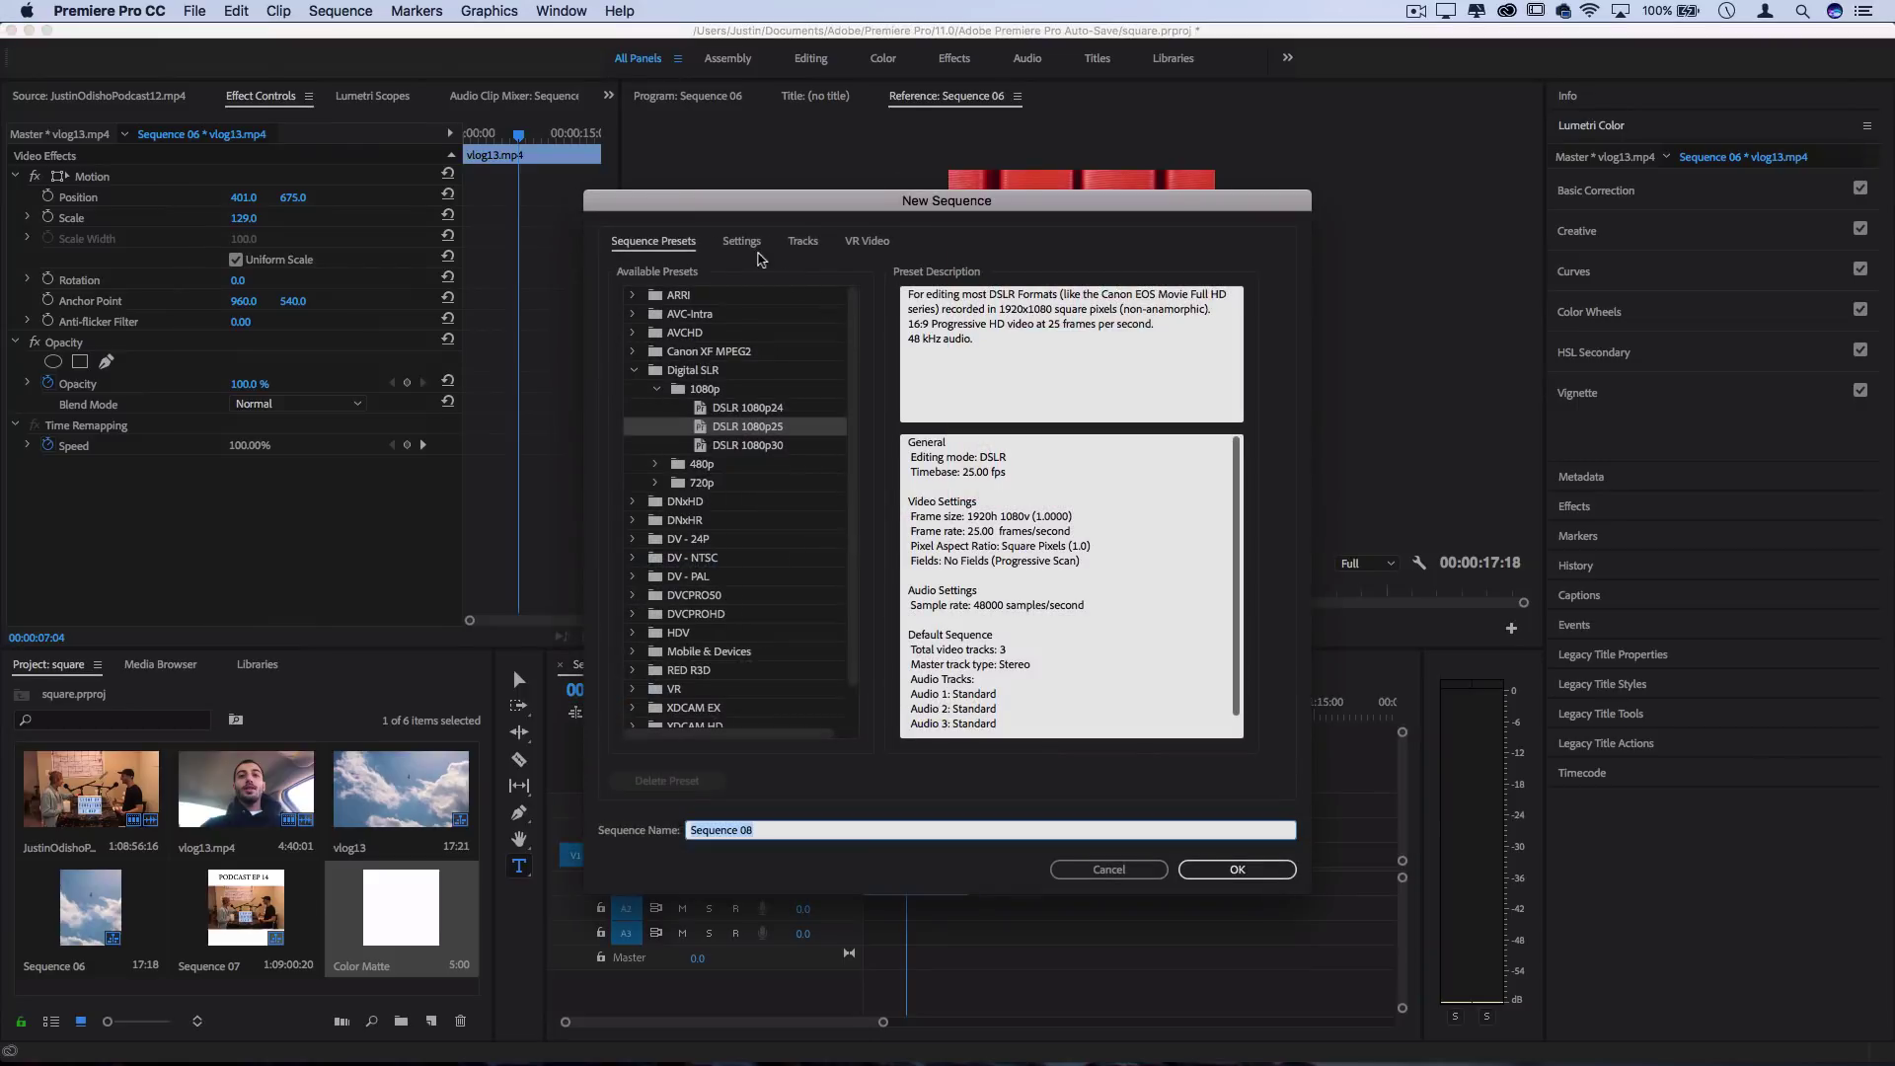
left_click(746, 244)
left_click(815, 361)
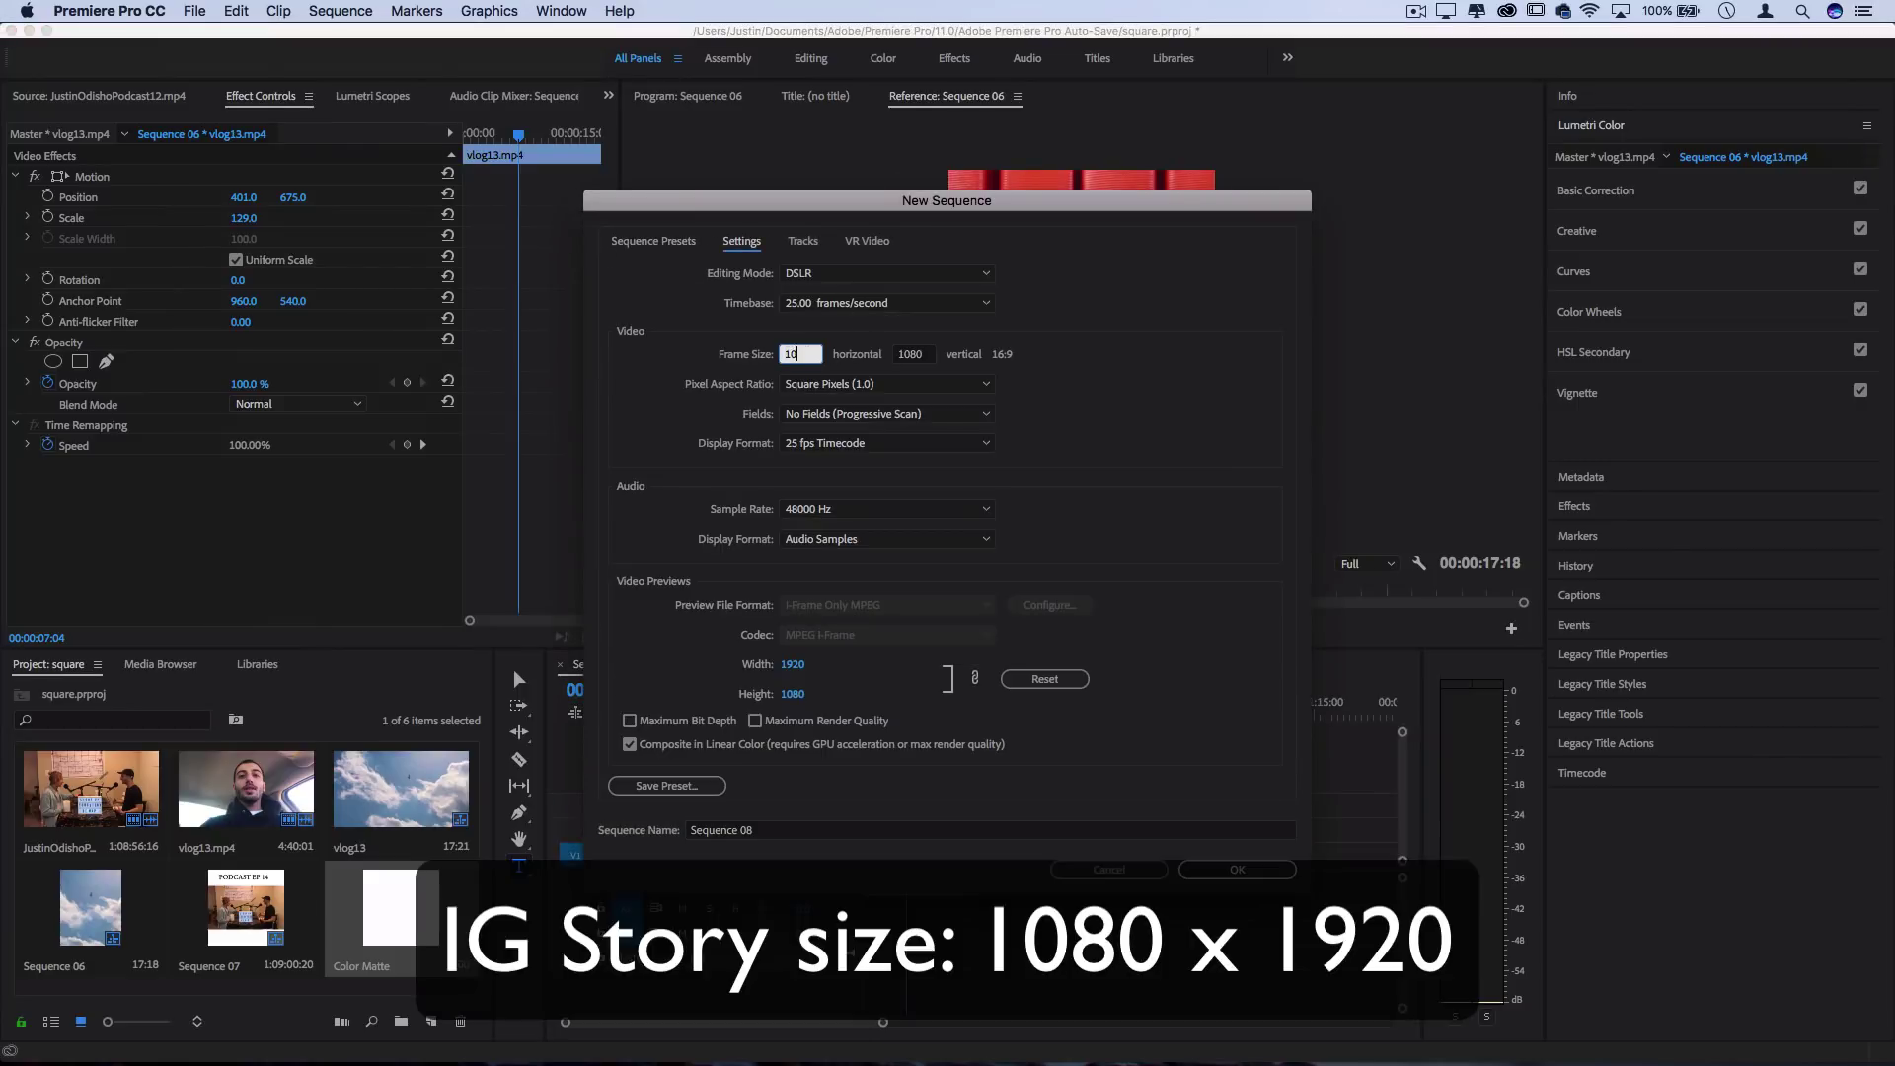
left_click(912, 354)
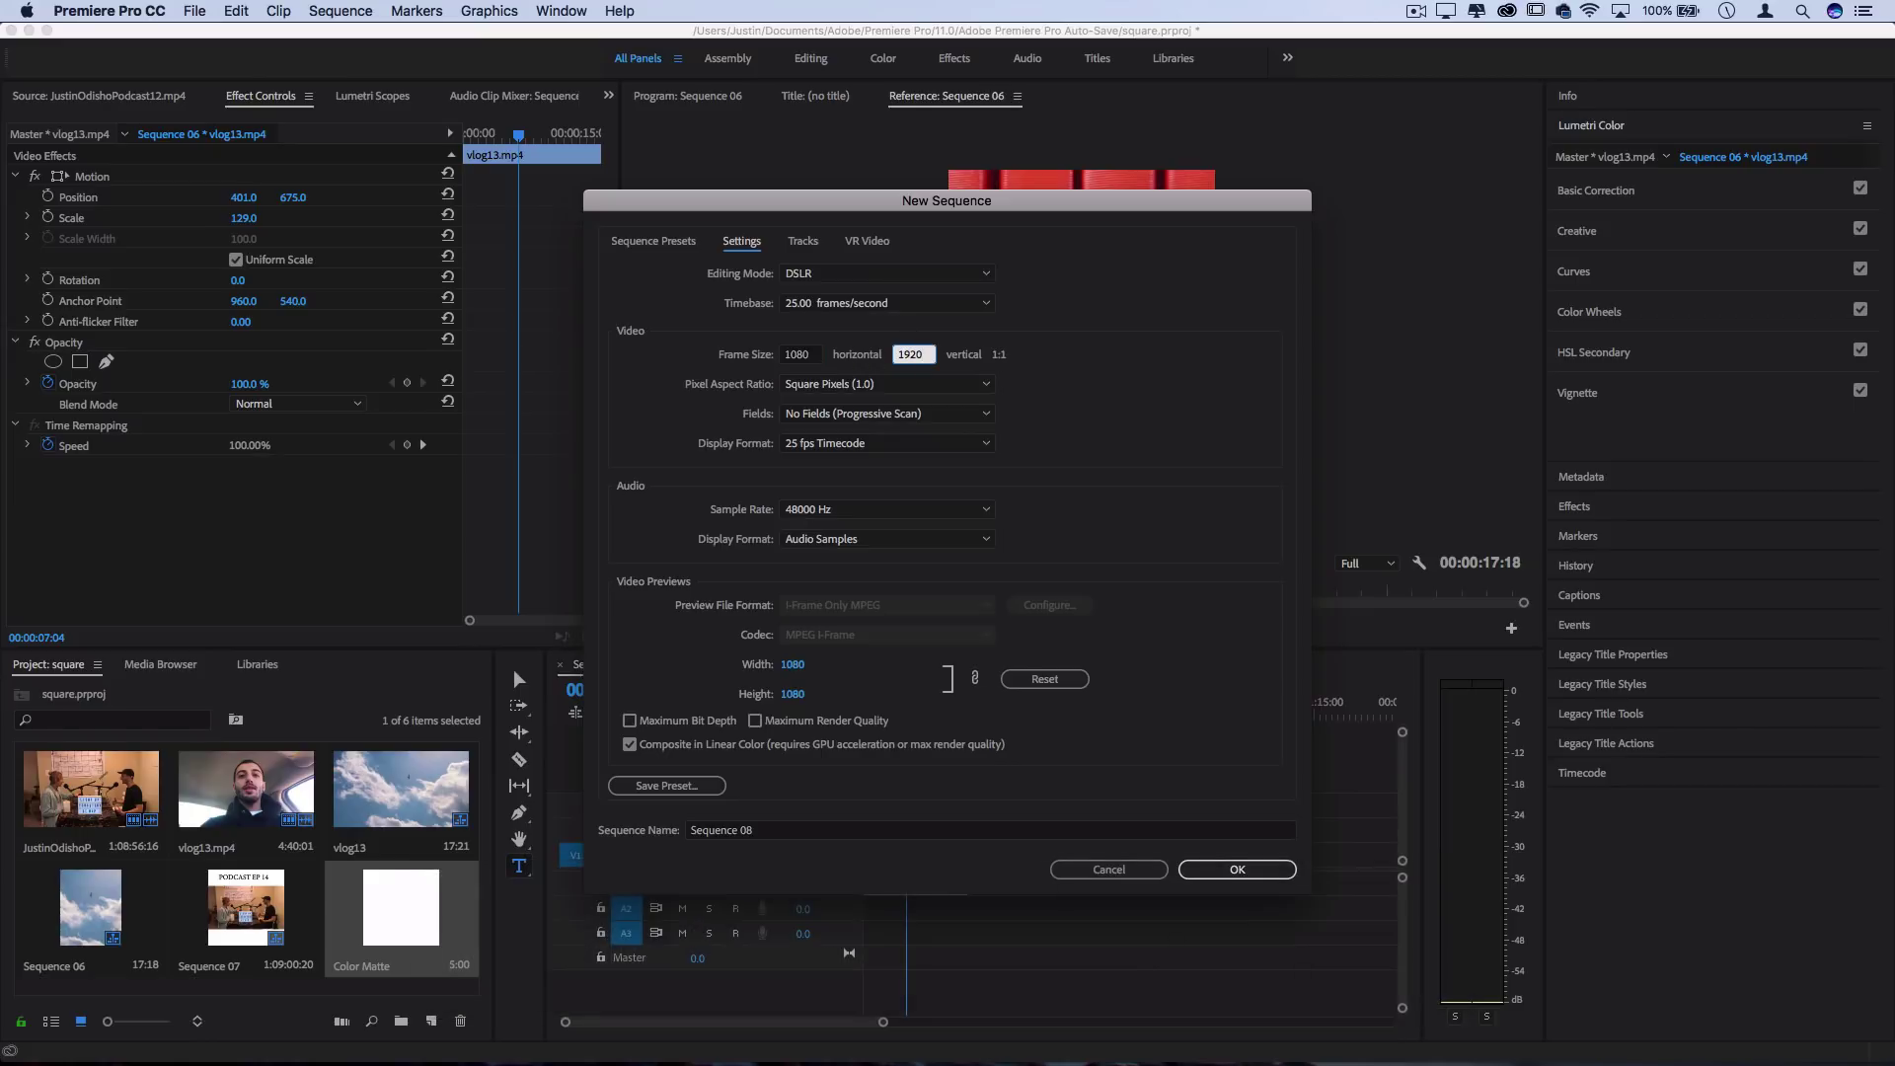
key("Return")
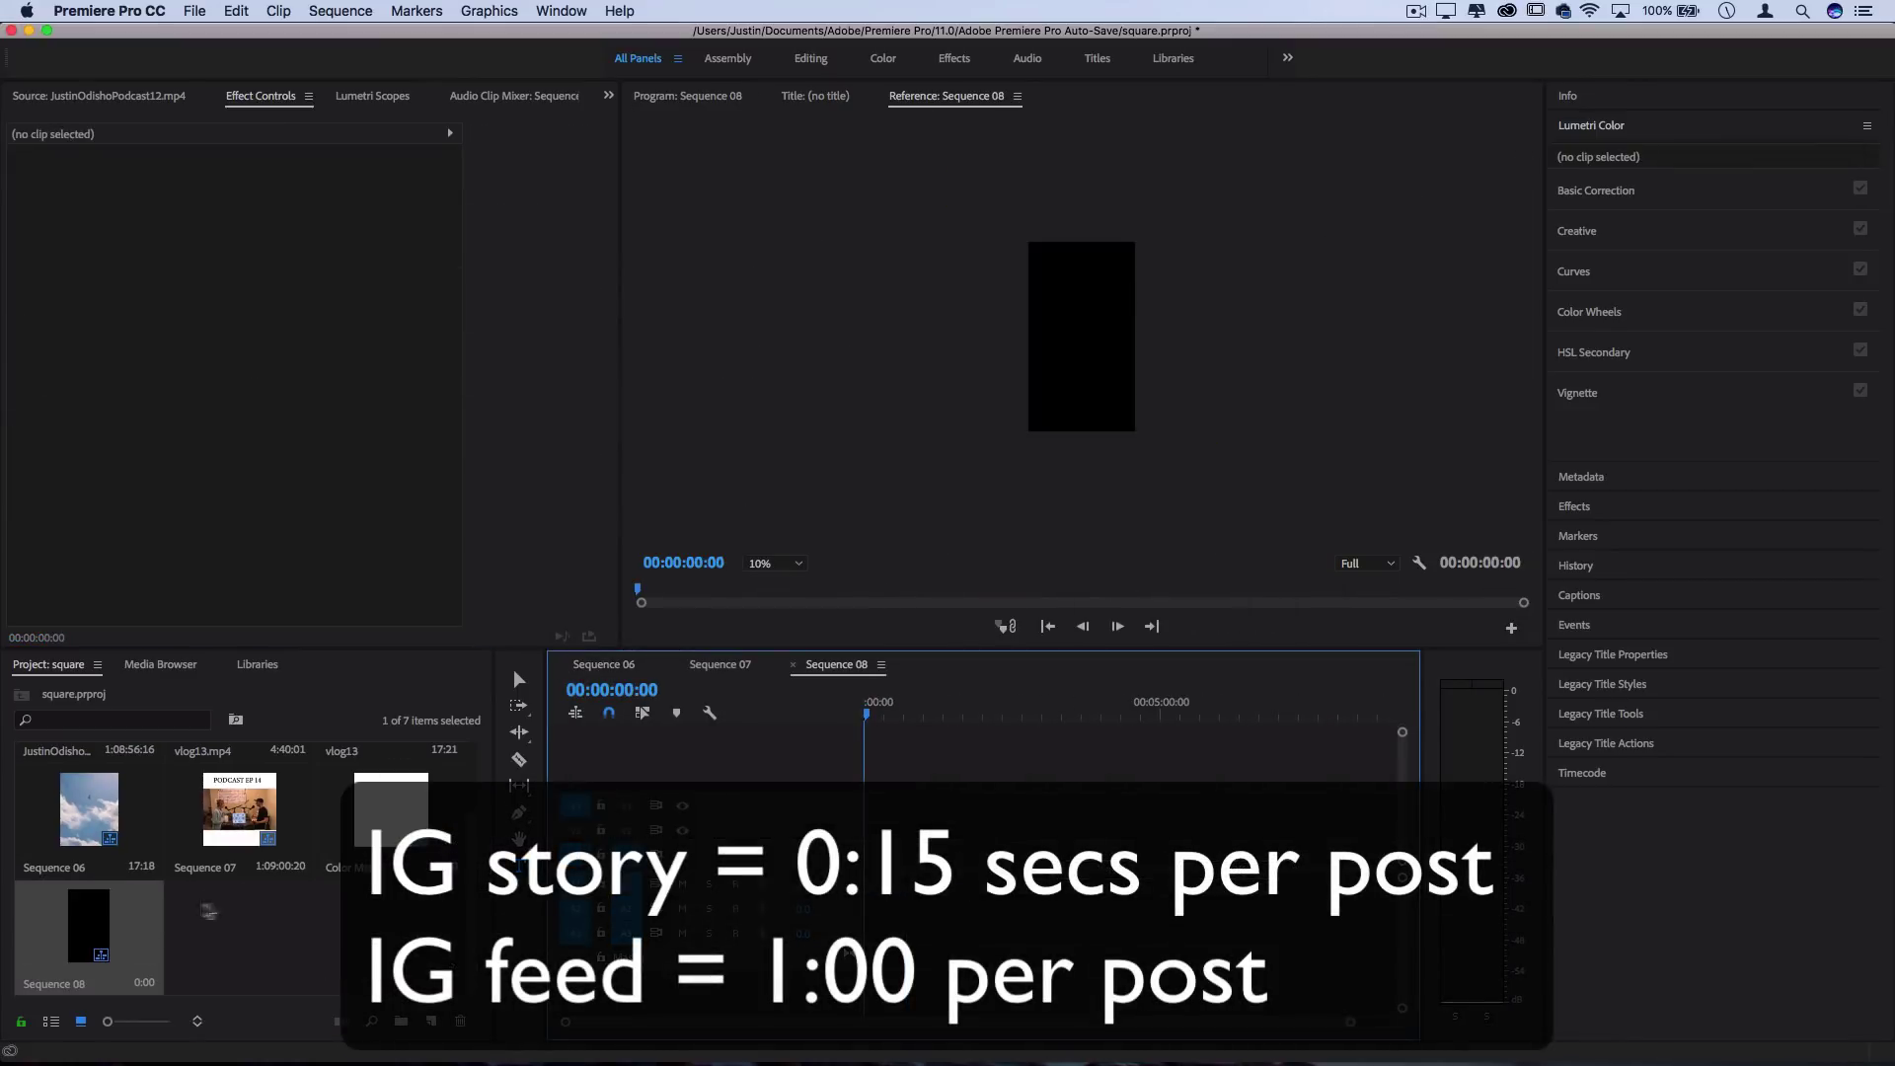
Step: Place the vlog13 sky clip on V1, keeping sequence settings, and scale it to 207
scroll(263, 891, "up", 2)
left_click_drag(391, 786, 847, 855)
left_click(1089, 590)
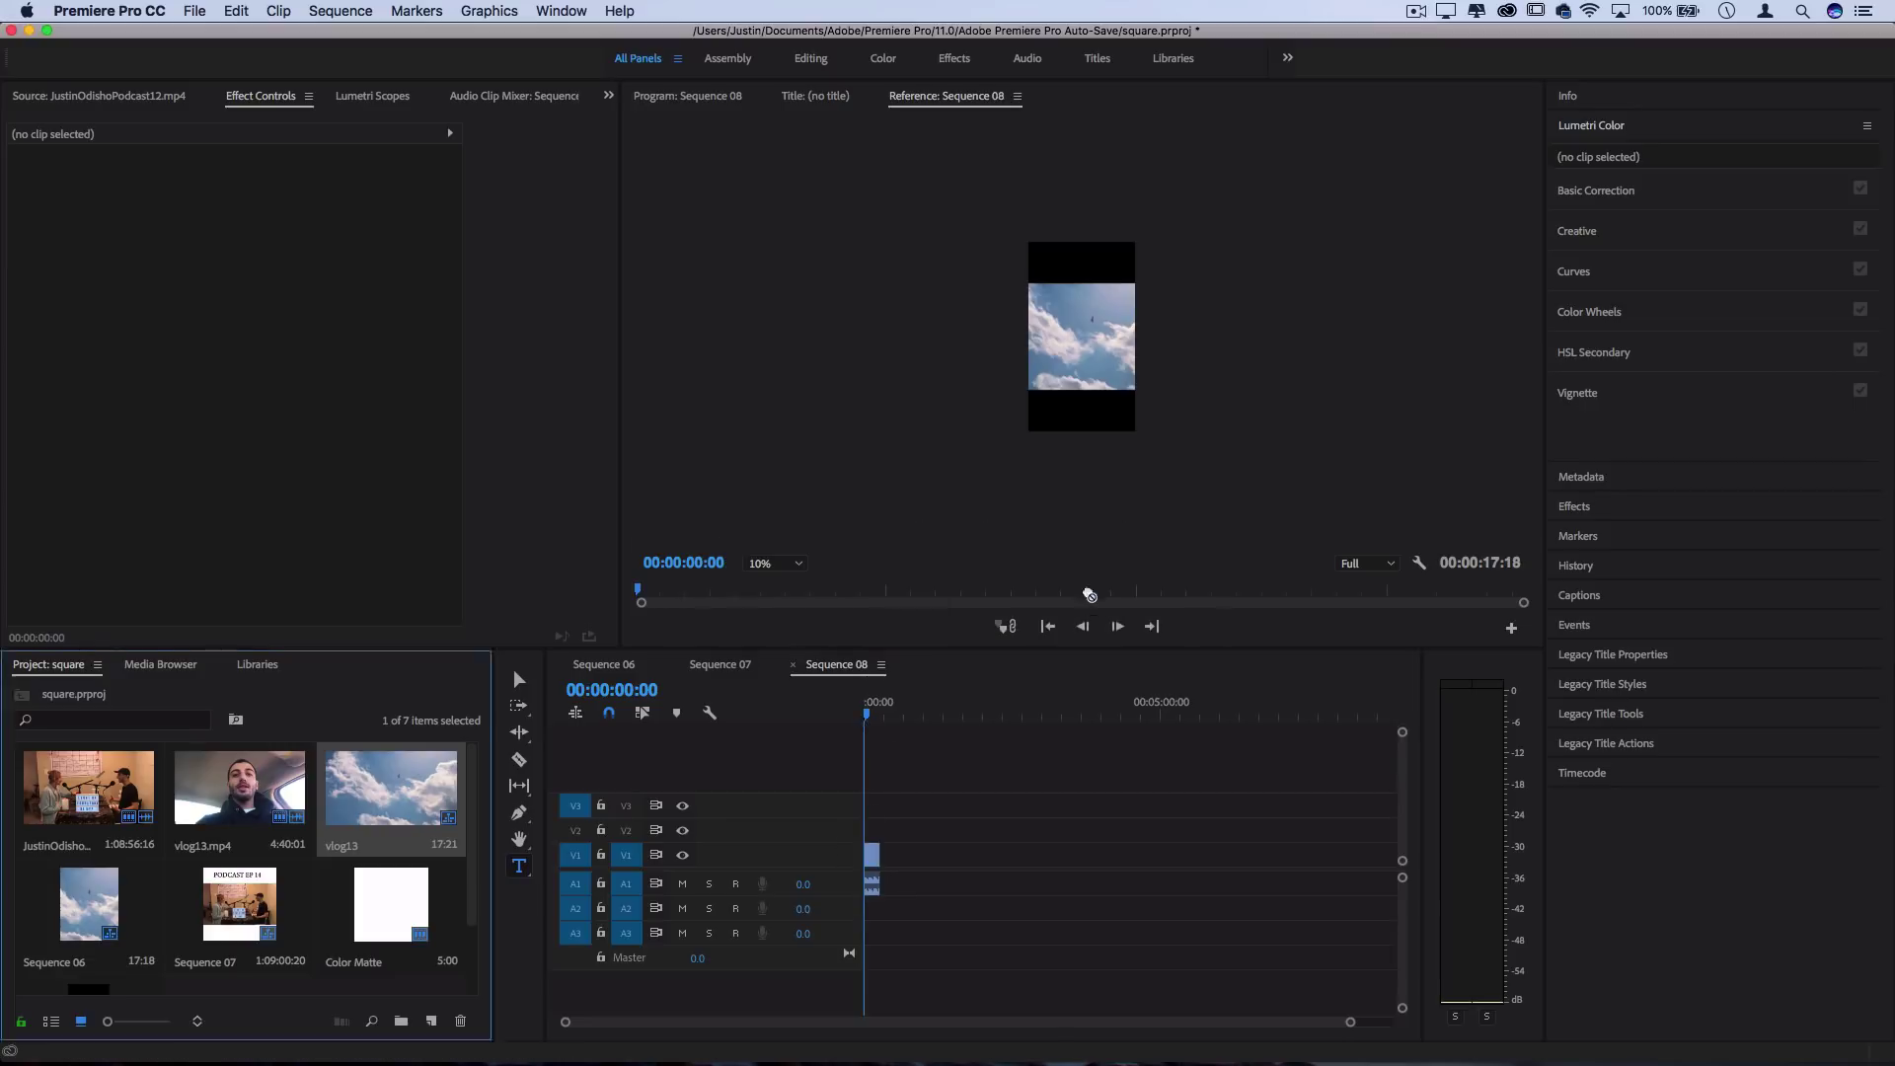
left_click(872, 854)
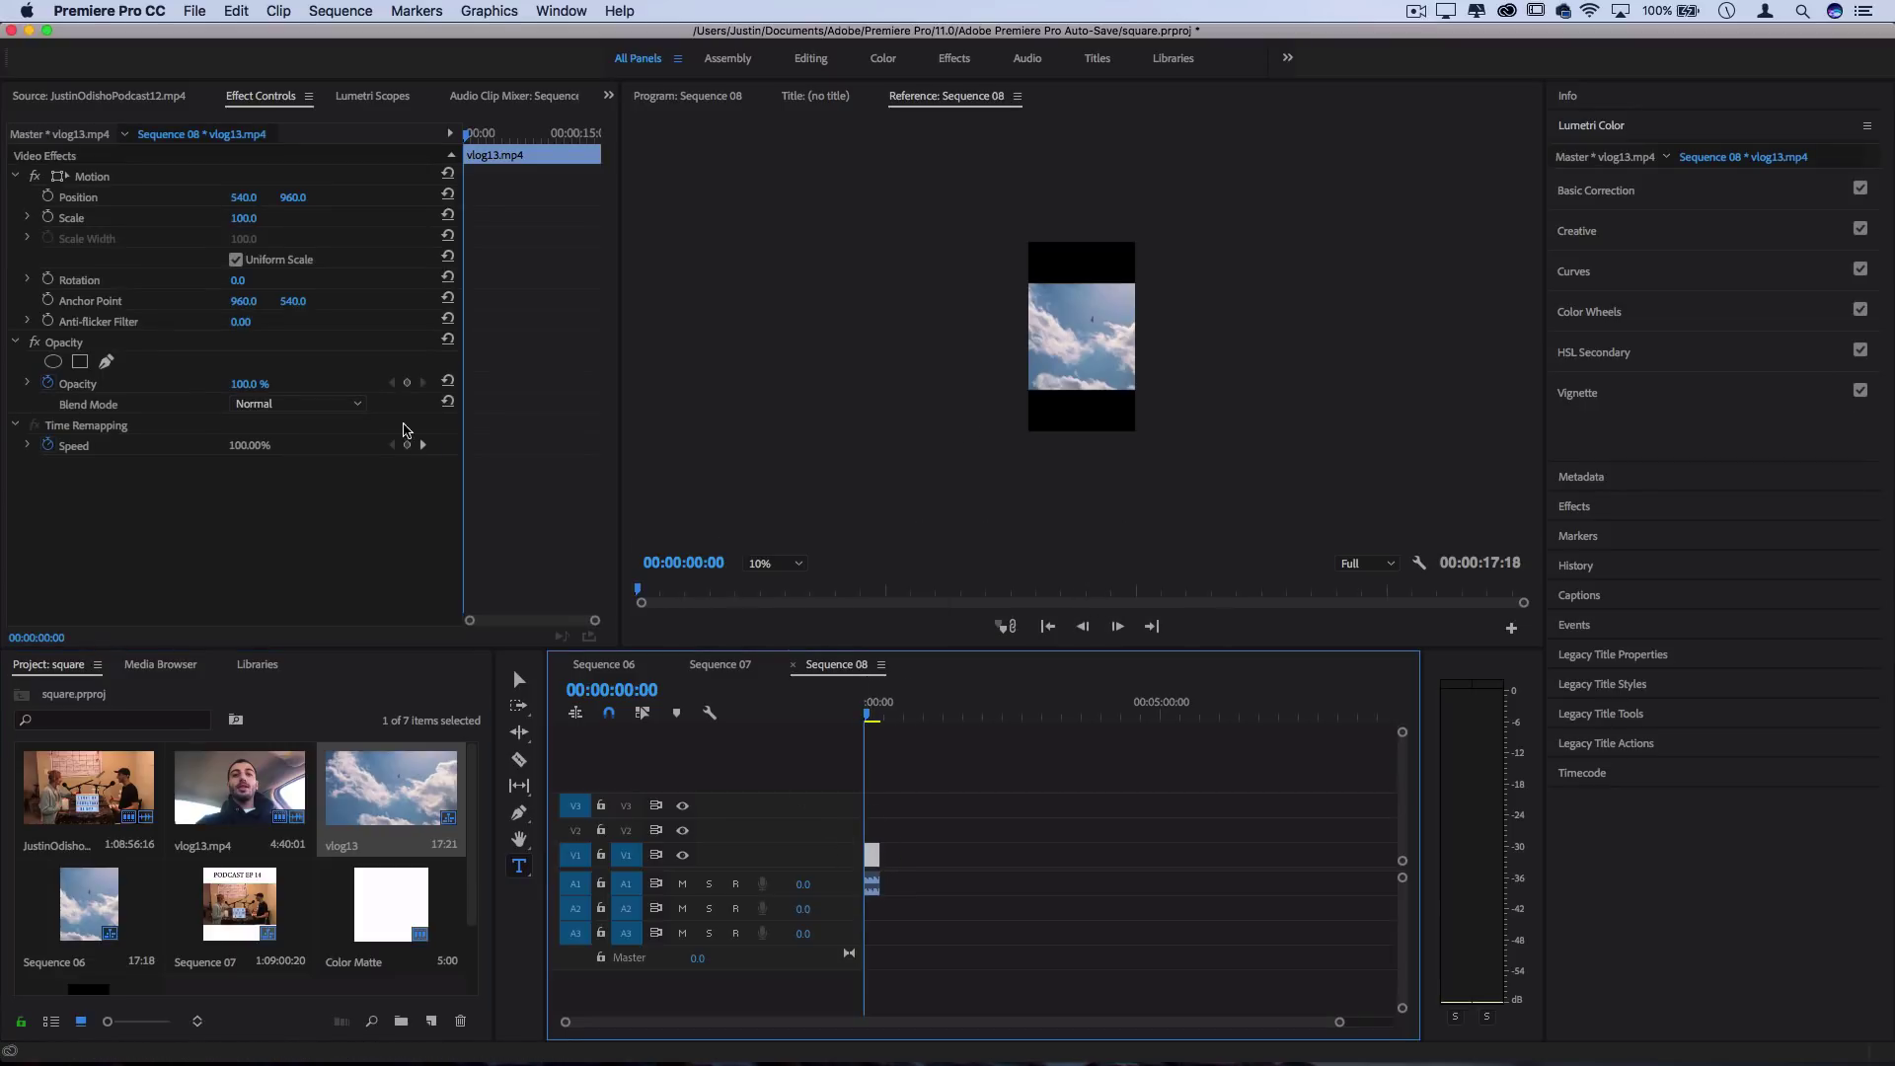
left_click_drag(242, 219, 347, 219)
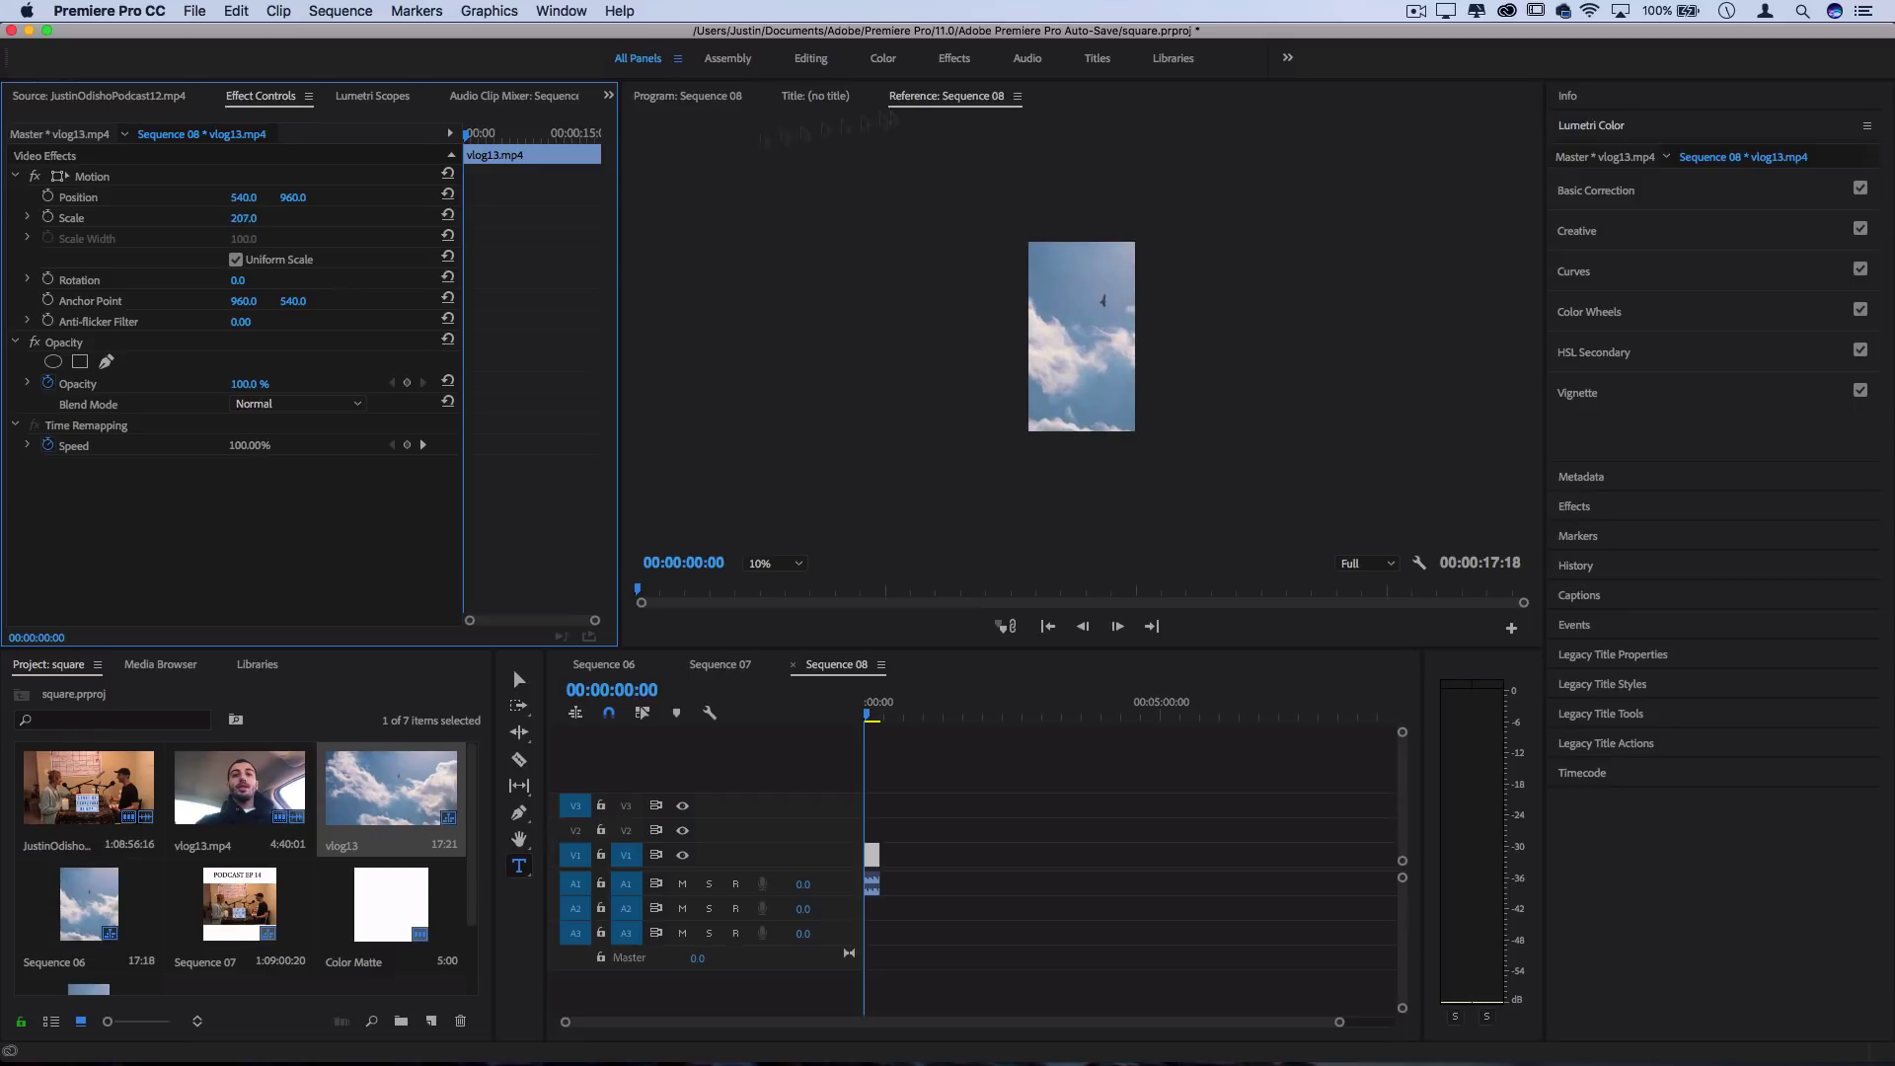
scroll(1132, 229, "up", 2)
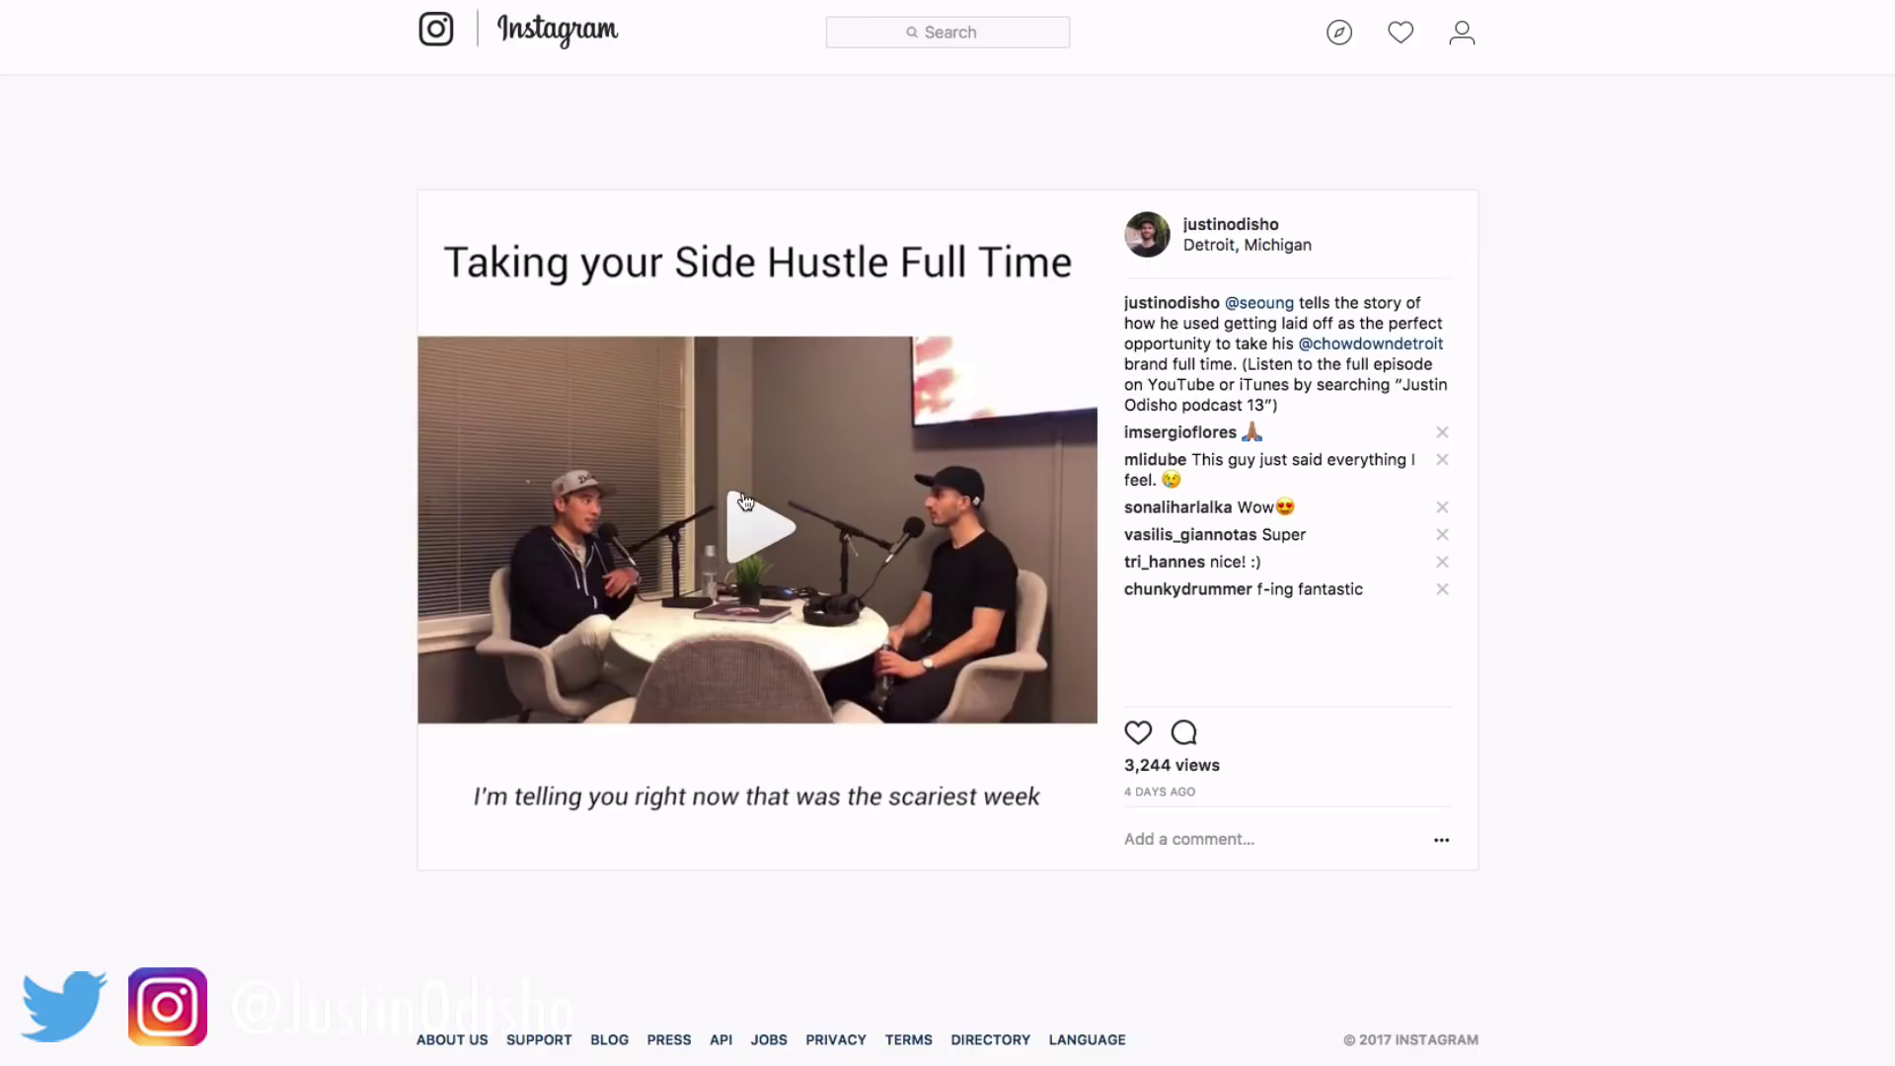
Step: Start playback of the square 'Taking your Side Hustle Full Time' podcast video in Instagram
left_click(746, 502)
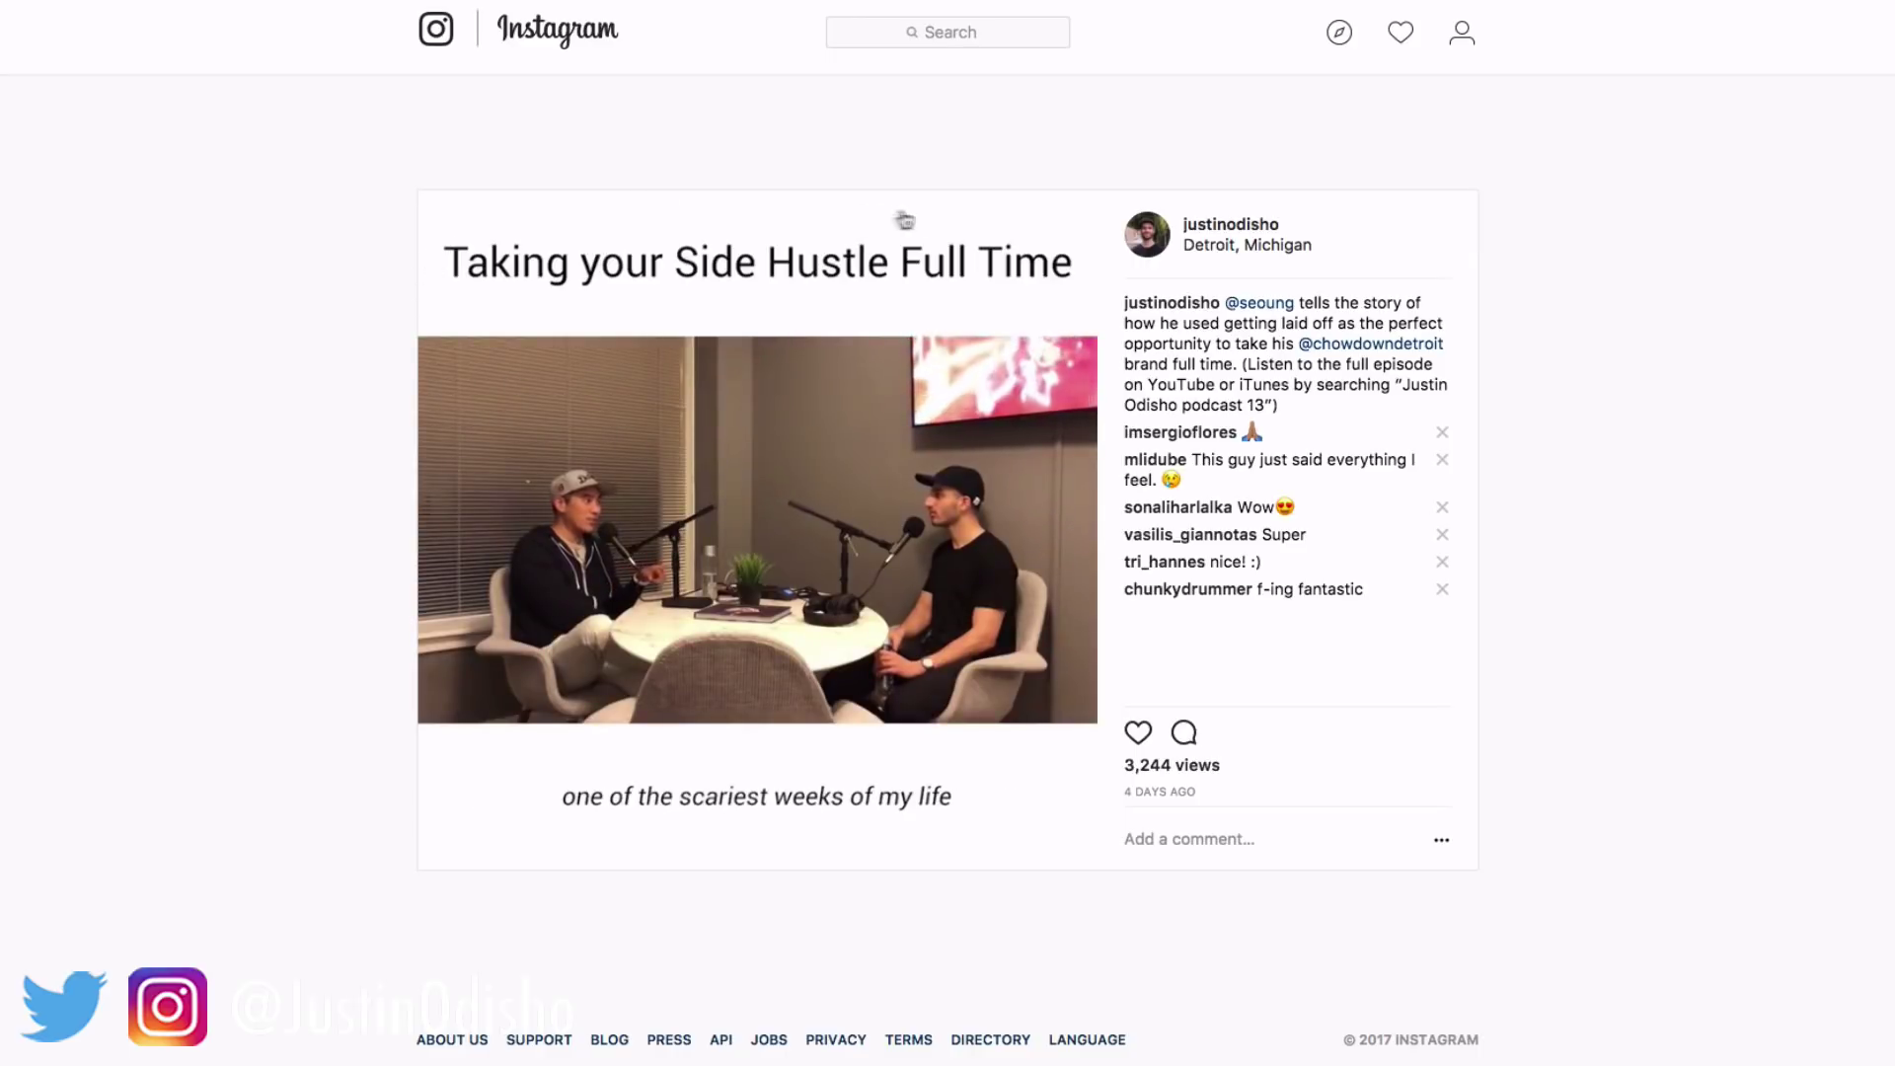